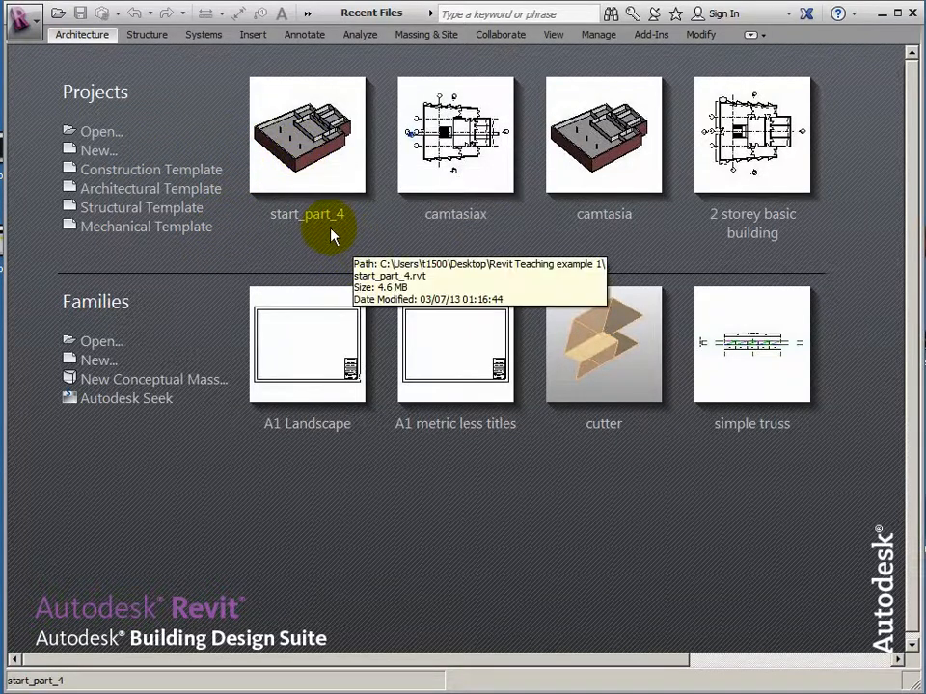
- Open the recent project start_part_4 and restore its views from maximized to separate floating windows
left_click(310, 144)
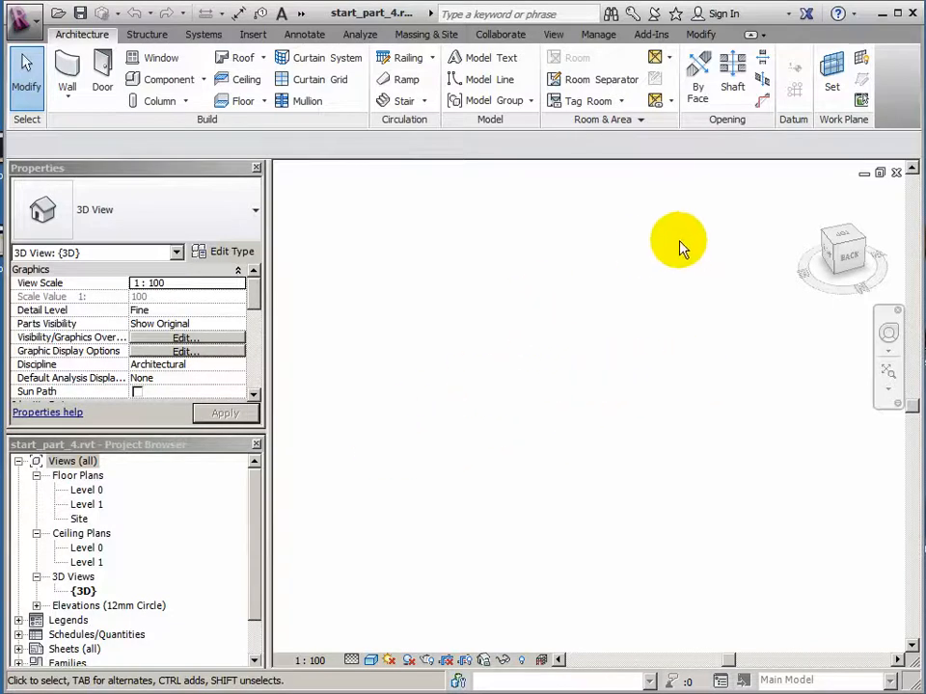
left_click(879, 173)
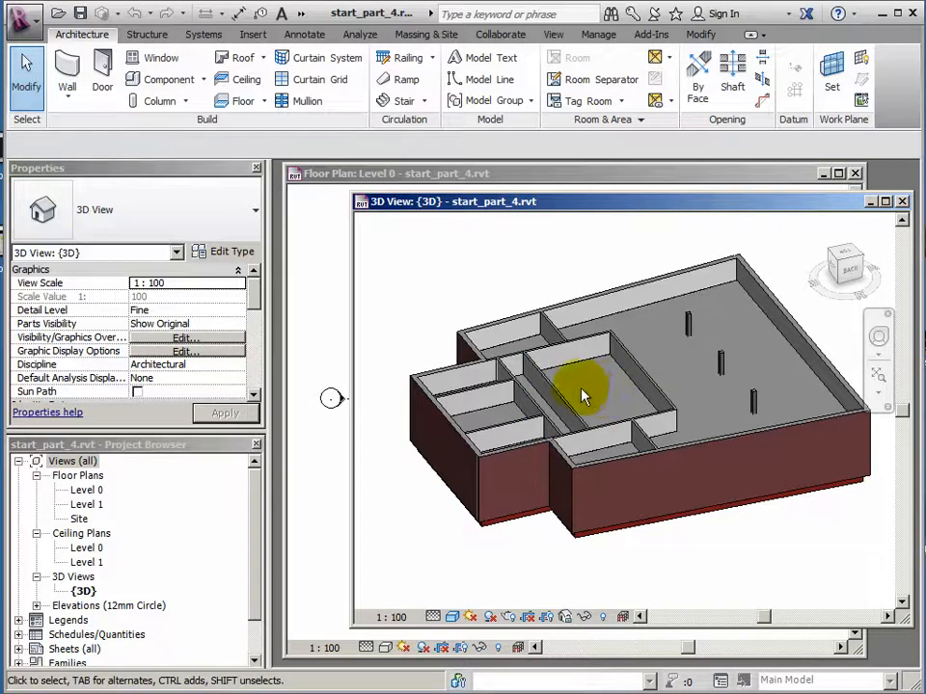
- Examine the building model in the 3D view and the Level 0 floor plan, including the base of the outer wall corner
middle_click_drag(581, 389, 619, 418, "shift")
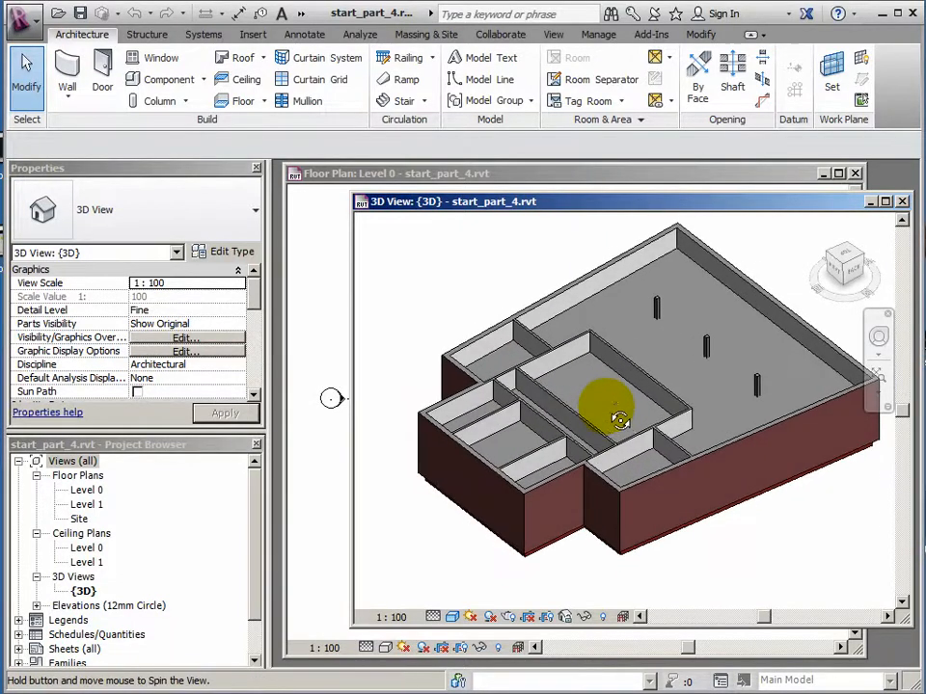
middle_click_drag(654, 382, 628, 399)
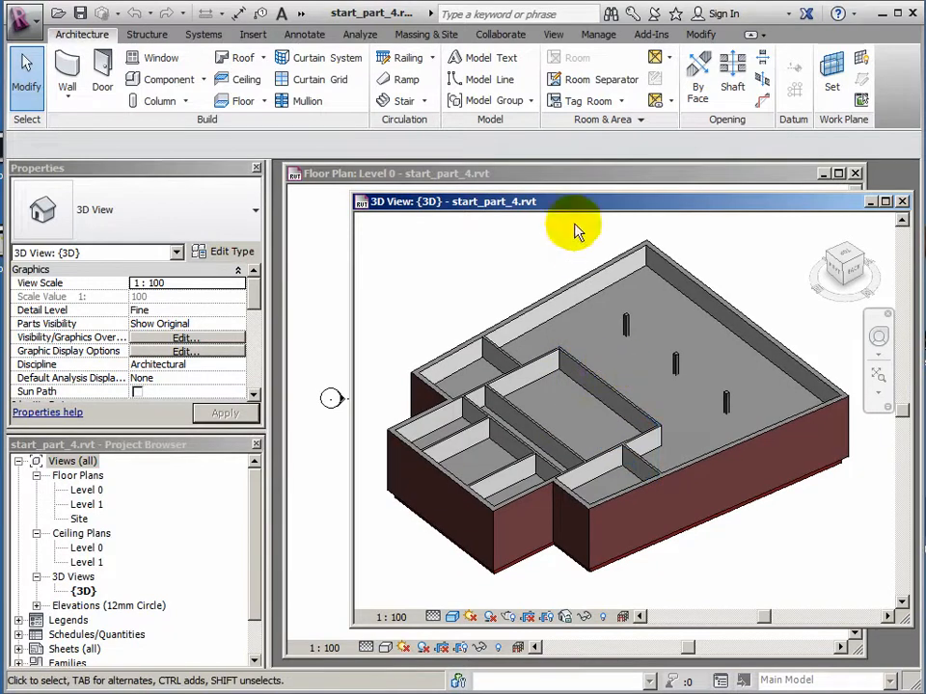
left_click(588, 182)
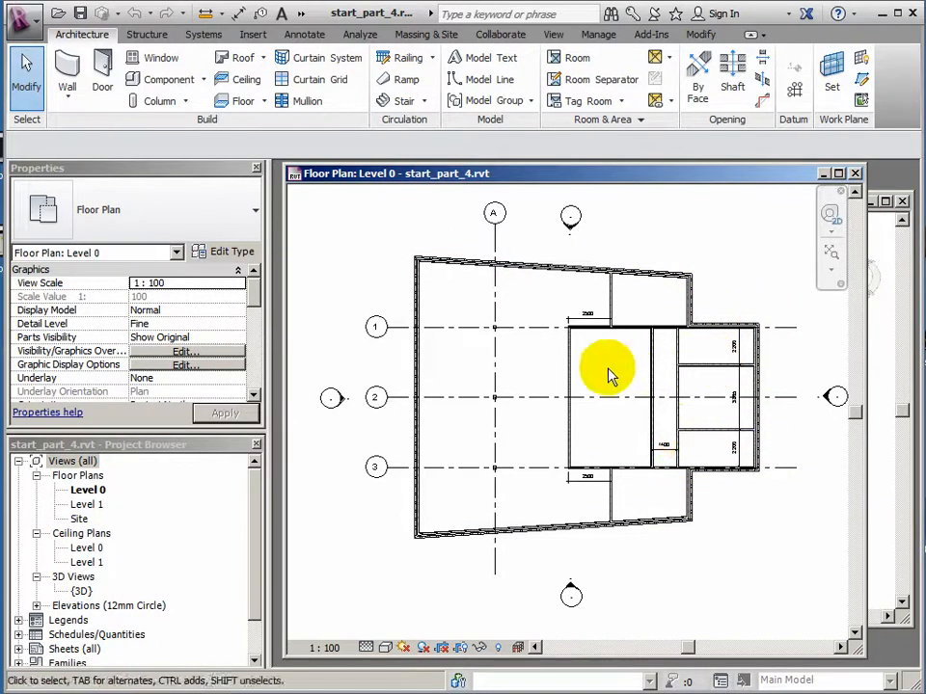
left_click(882, 256)
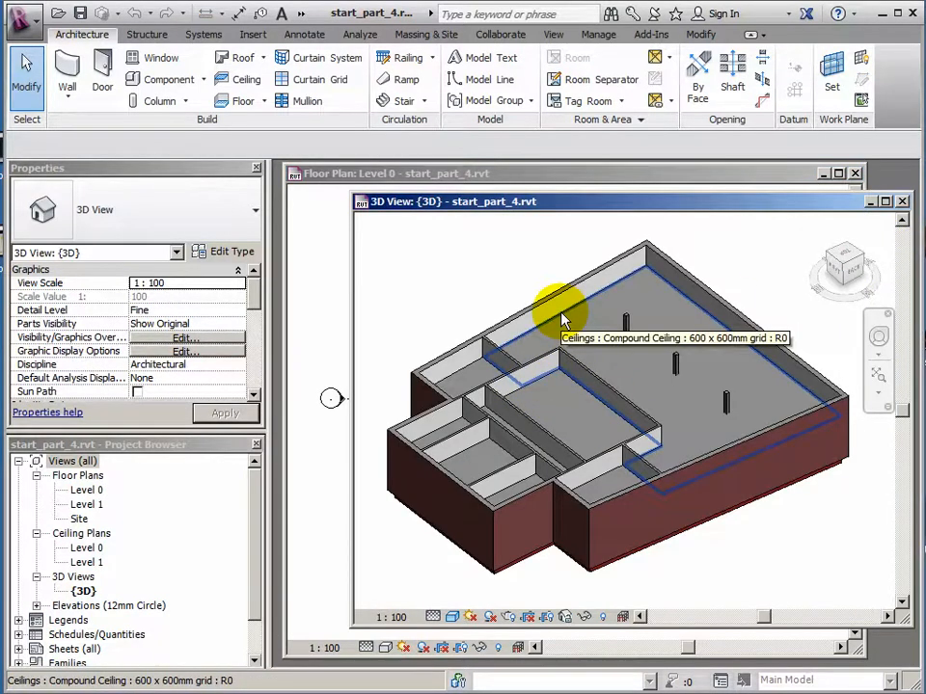
scroll(593, 586, "up", 3)
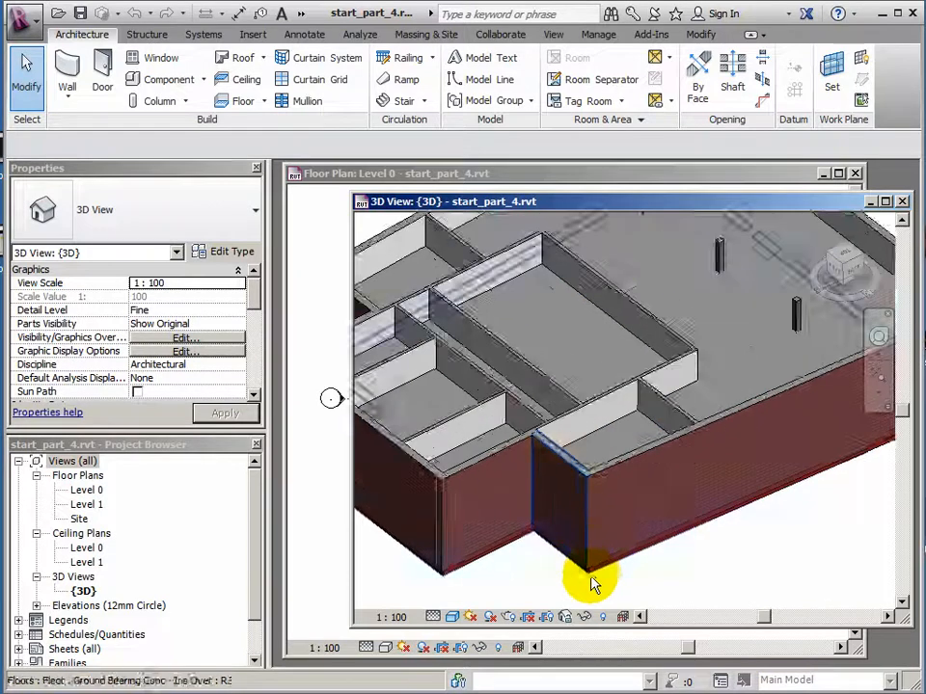
scroll(593, 586, "up", 5)
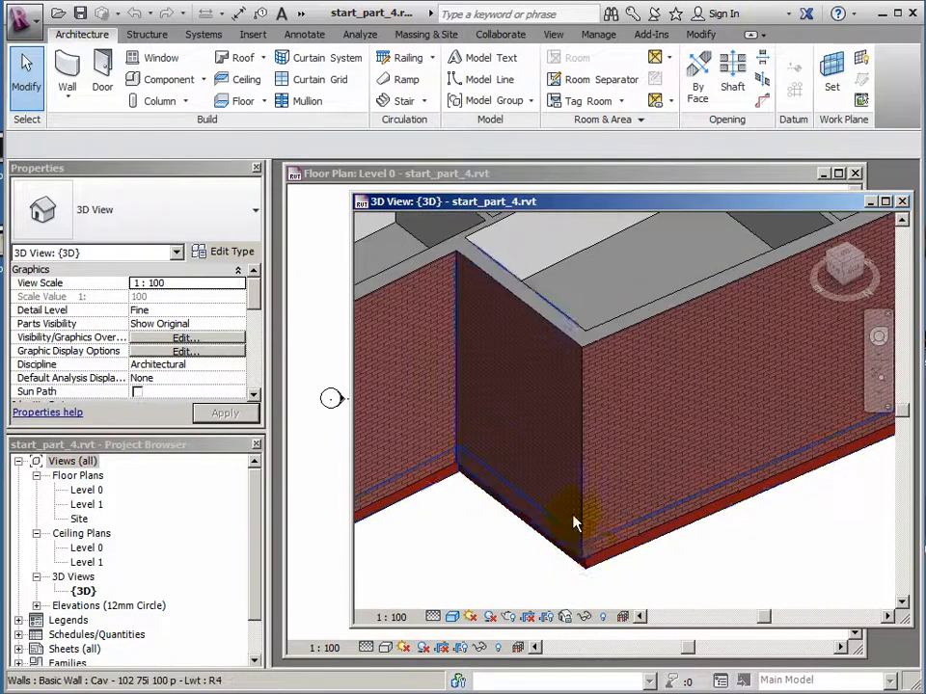
scroll(576, 530, "down", 8)
middle_click_drag(562, 438, 587, 485)
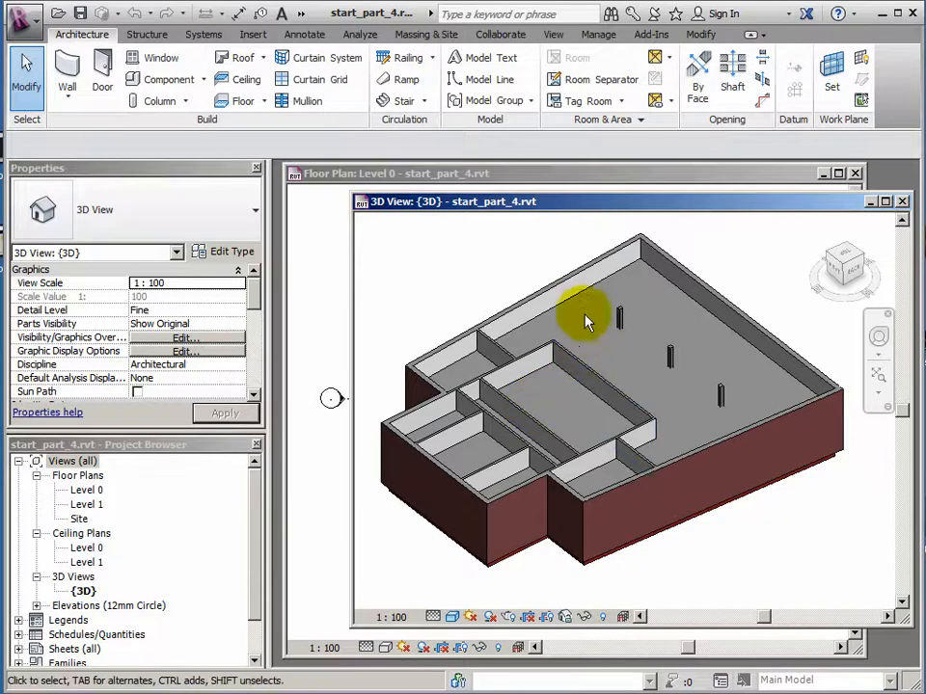
- Open the South elevation from the project's elevation views and enlarge its view window
left_click(253, 579)
left_click_drag(252, 579, 250, 613)
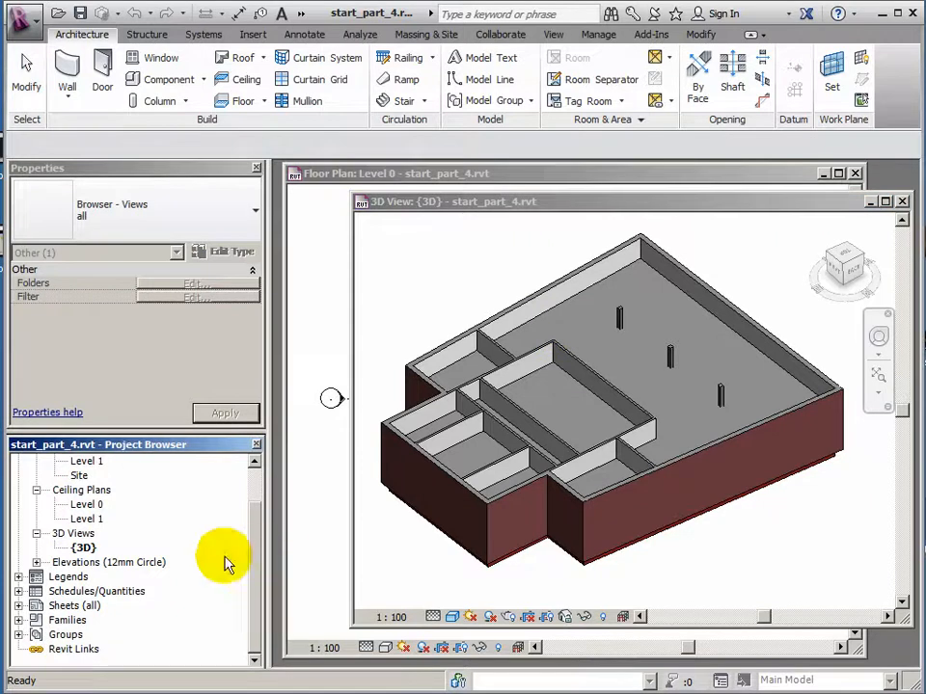
left_click(36, 562)
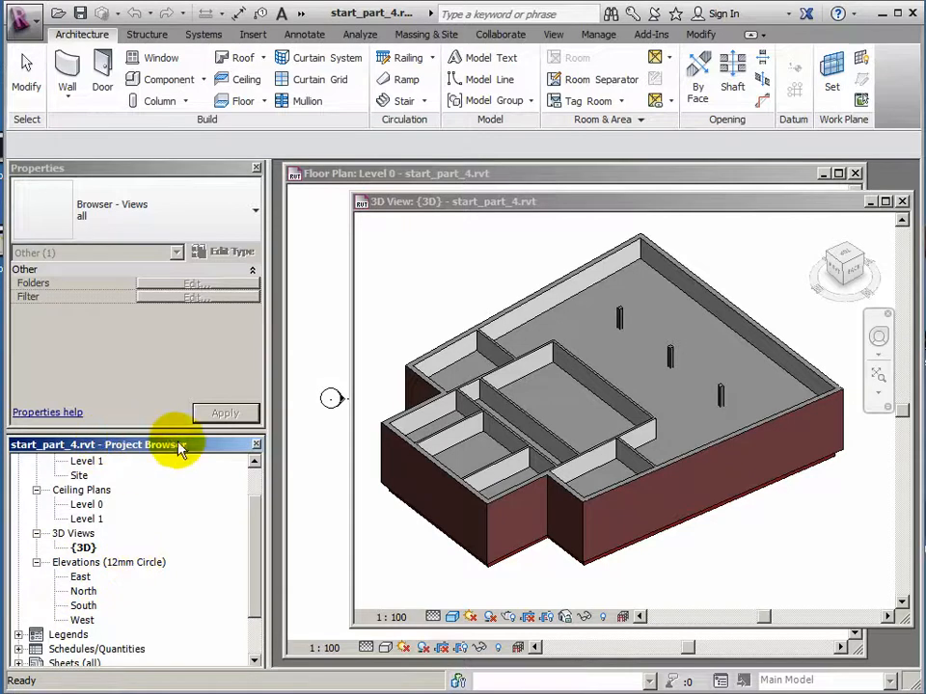
double_click(83, 605)
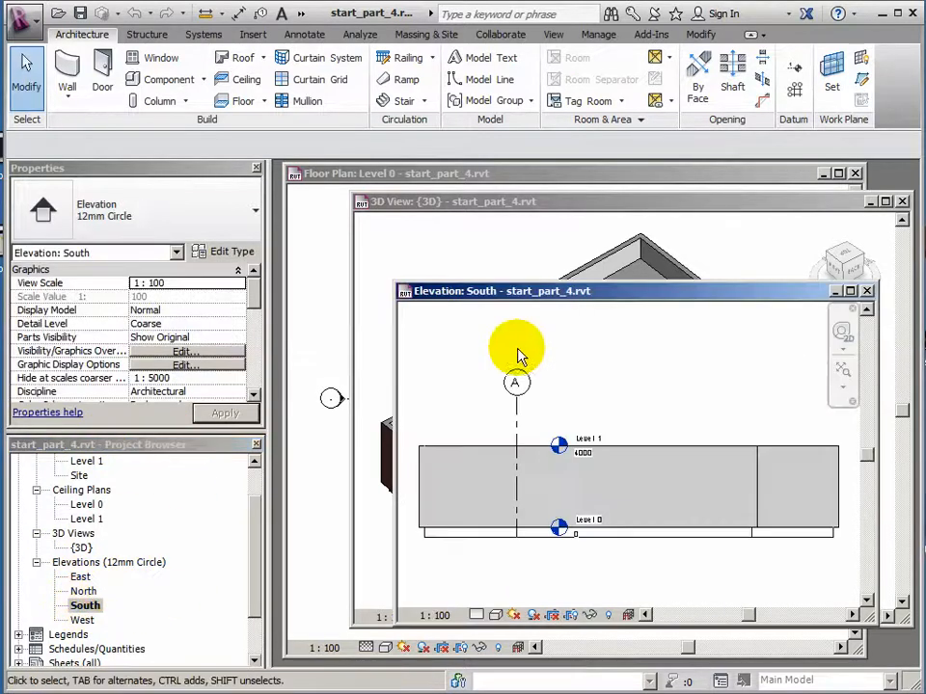
left_click_drag(394, 281, 291, 177)
middle_click_drag(453, 394, 511, 417)
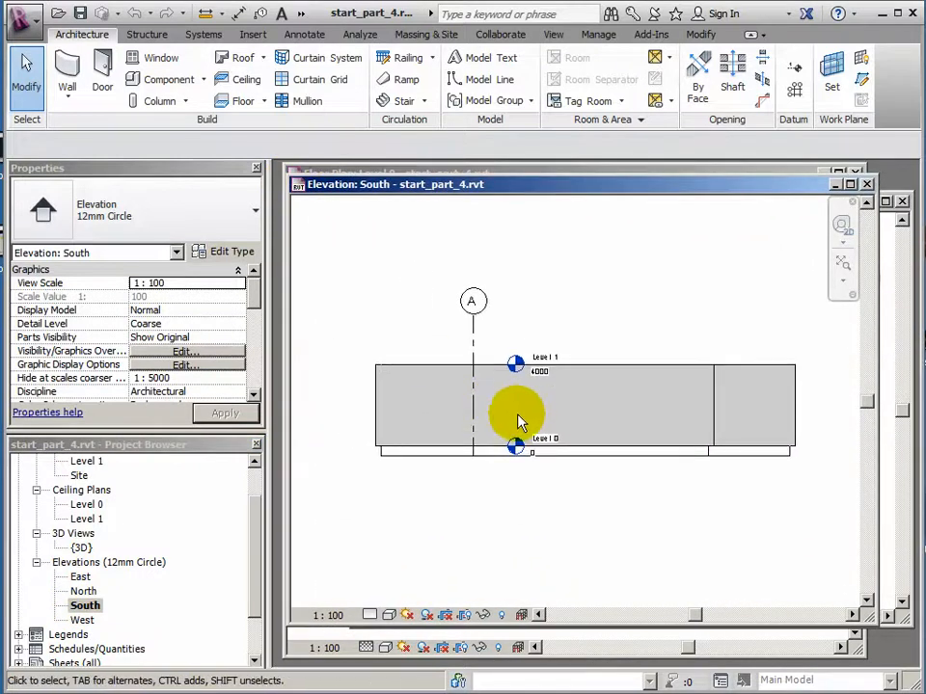
scroll(510, 419, "up", 1)
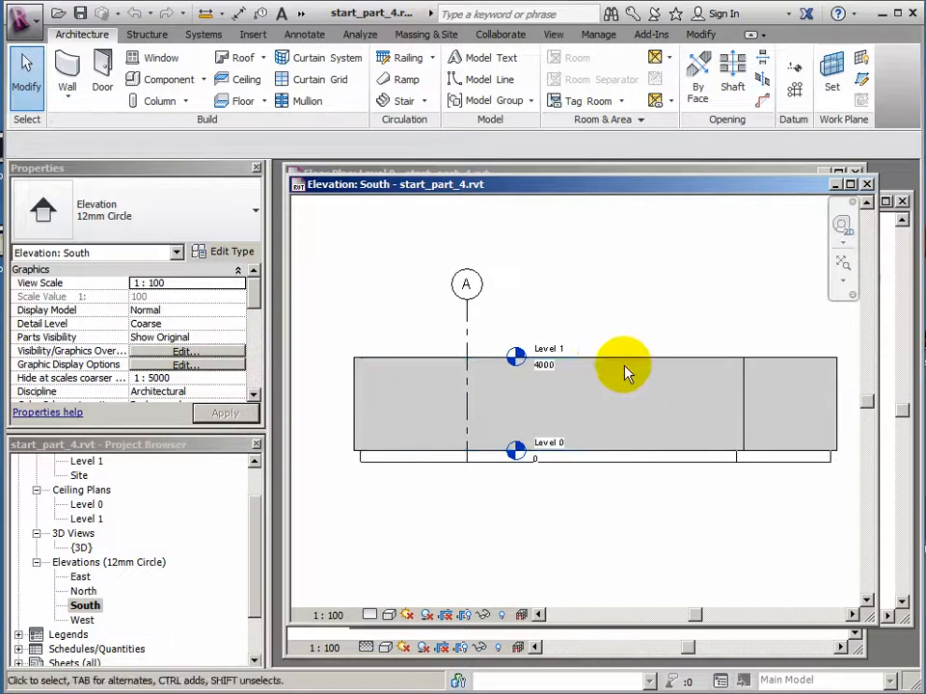
- Extend the Level 1 and Level 0 lines in the South elevation so their heads sit clear of the building's left end
left_click(543, 362)
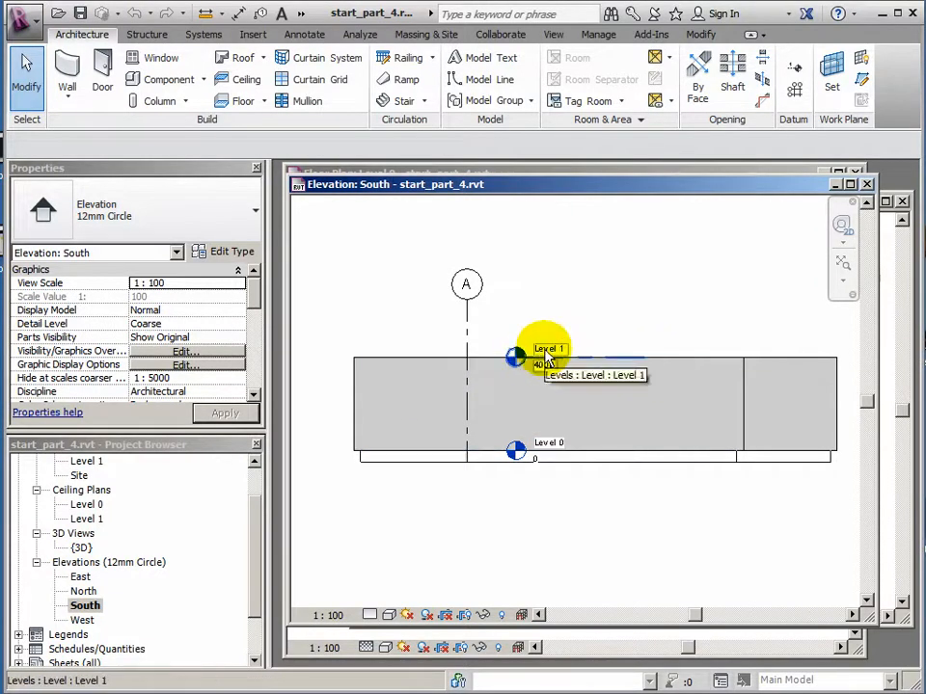
key("Escape")
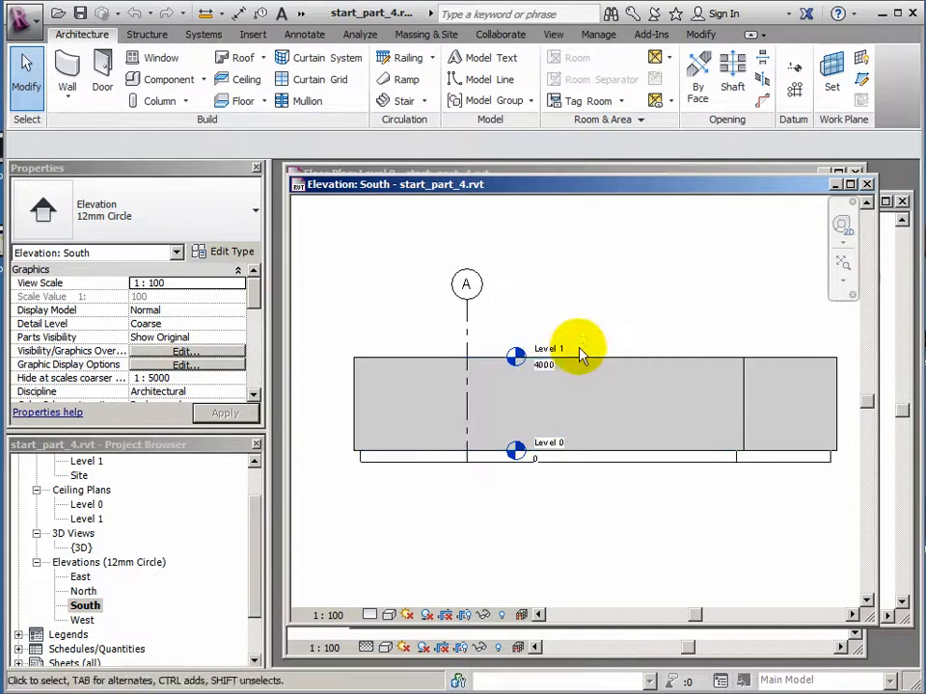
left_click(533, 357)
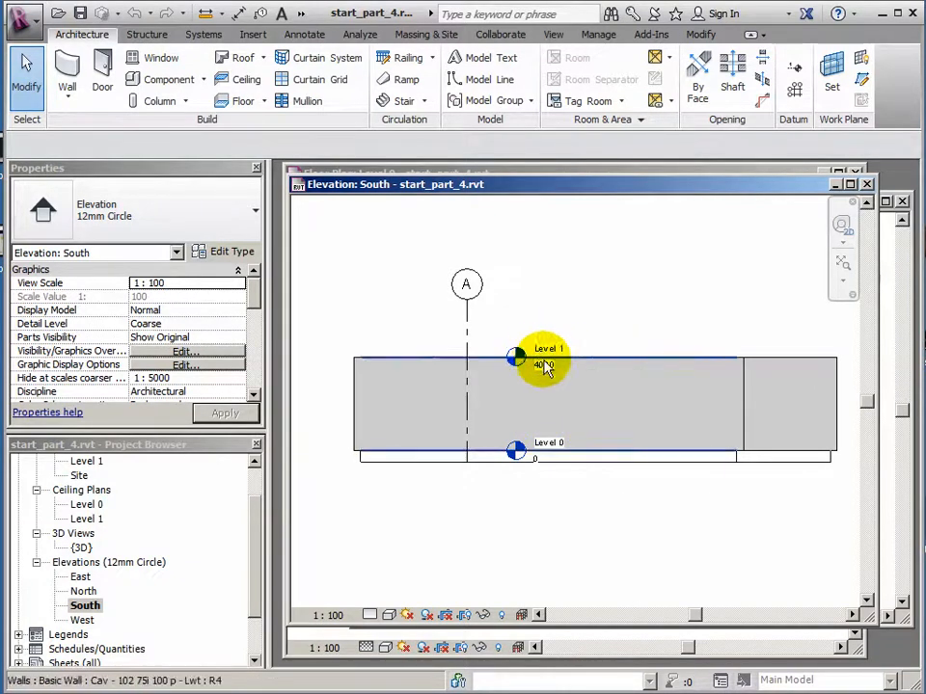
left_click(545, 357)
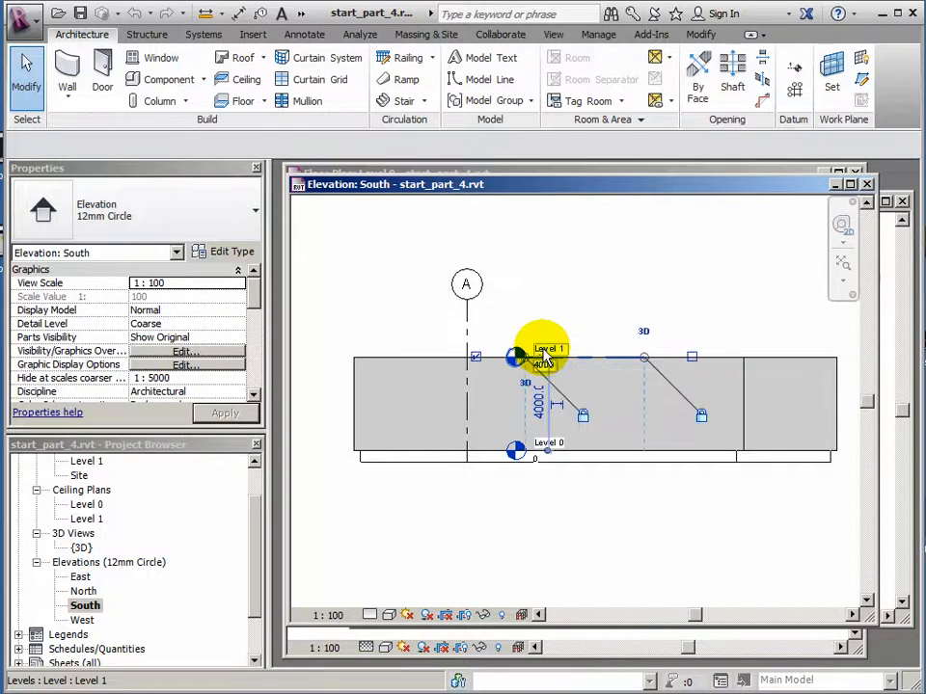
scroll(516, 371, "up", 4)
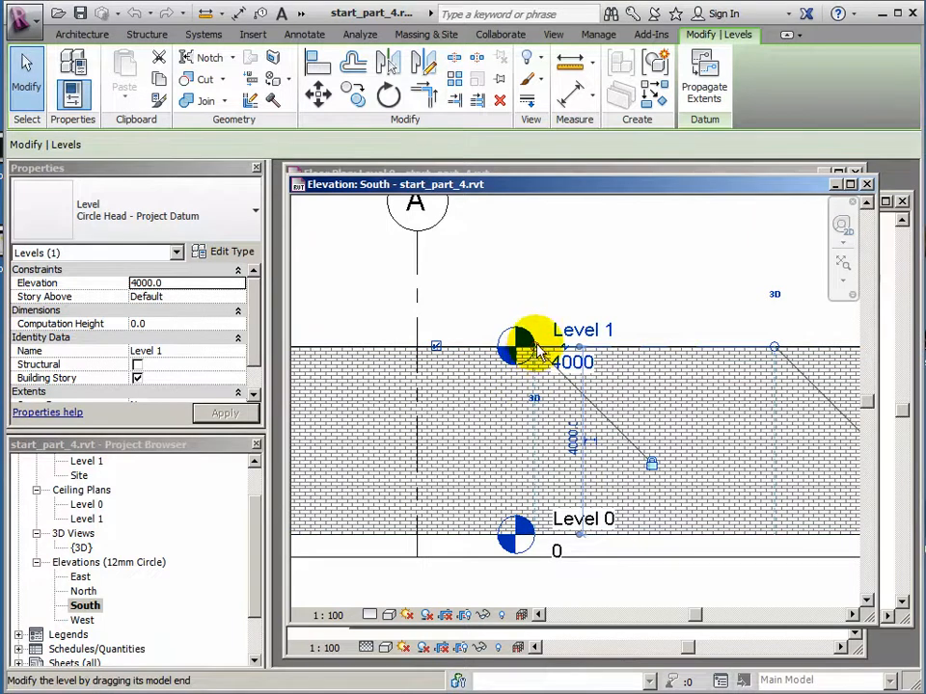
left_click_drag(538, 349, 366, 350)
scroll(363, 354, "down", 2)
middle_click_drag(365, 356, 566, 361)
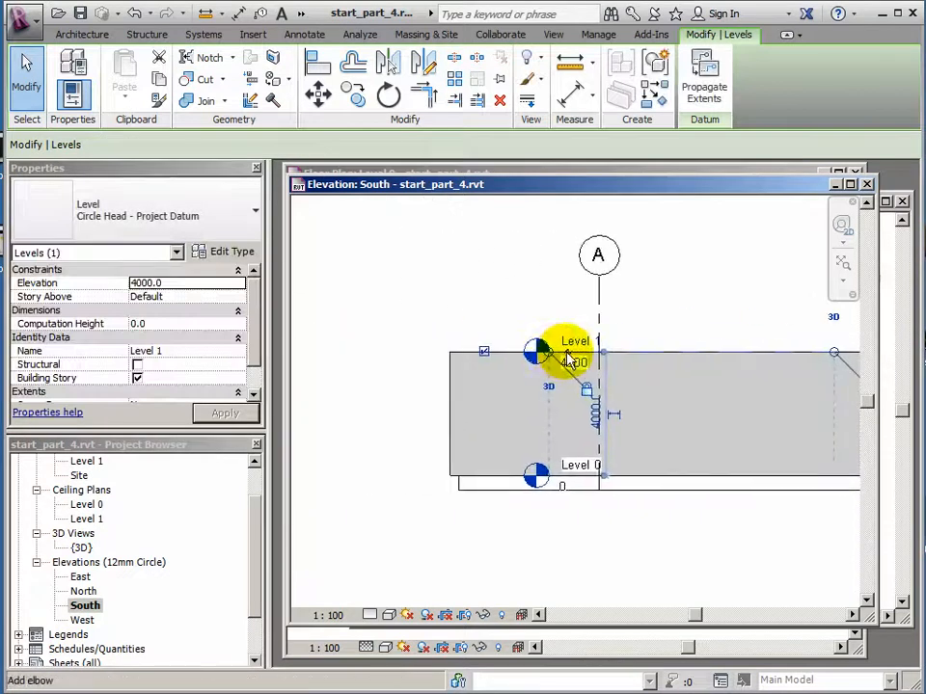
left_click_drag(552, 357, 313, 352)
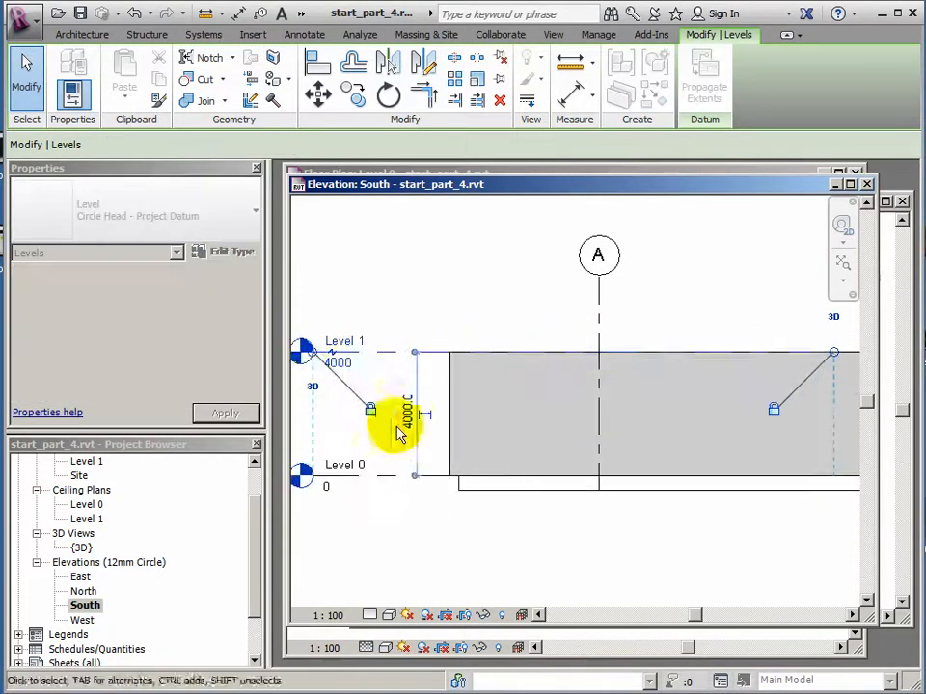
- Extend the other ends of the Level 1 and Level 0 lines past the building's right end in the South elevation
scroll(440, 428, "down", 1)
middle_click_drag(597, 438, 490, 438)
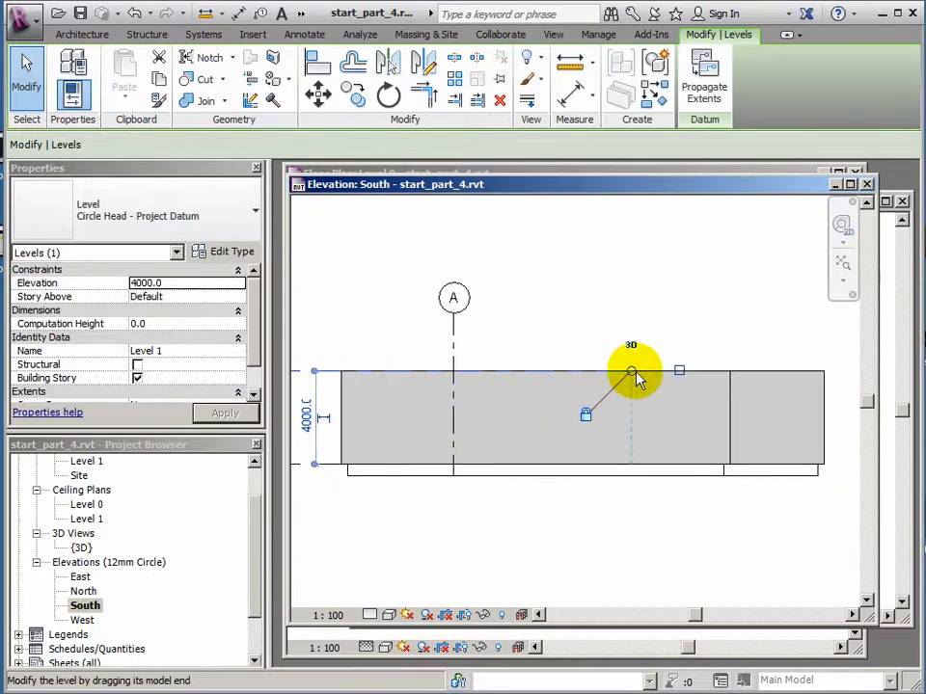
scroll(636, 379, "down", 1)
middle_click_drag(636, 379, 599, 385)
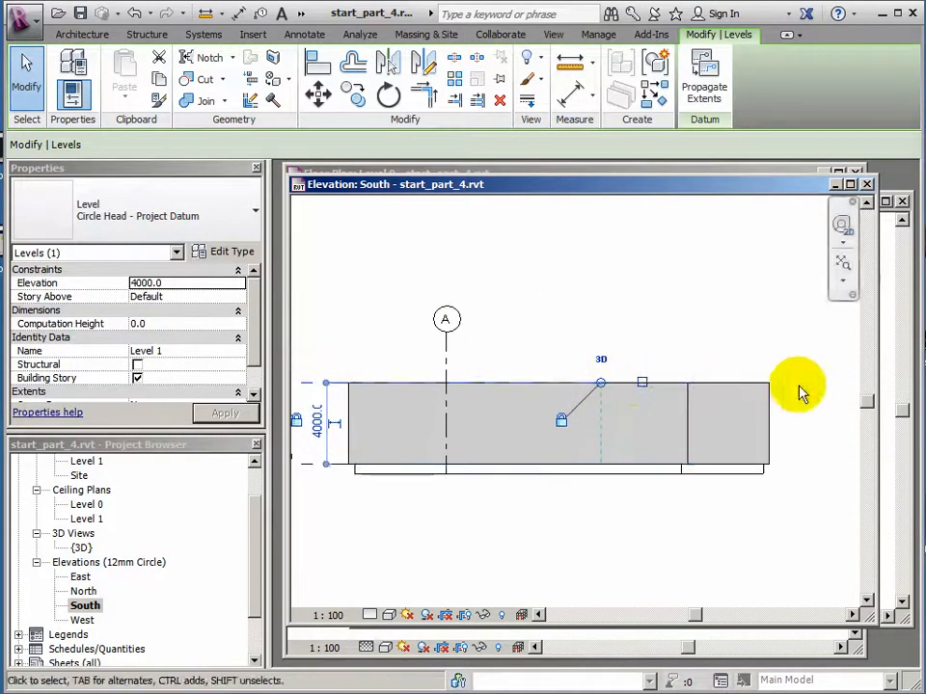
left_click_drag(601, 385, 830, 384)
middle_click_drag(840, 433, 782, 437)
left_click_drag(775, 386, 793, 386)
scroll(566, 479, "down", 1)
middle_click_drag(561, 476, 594, 481)
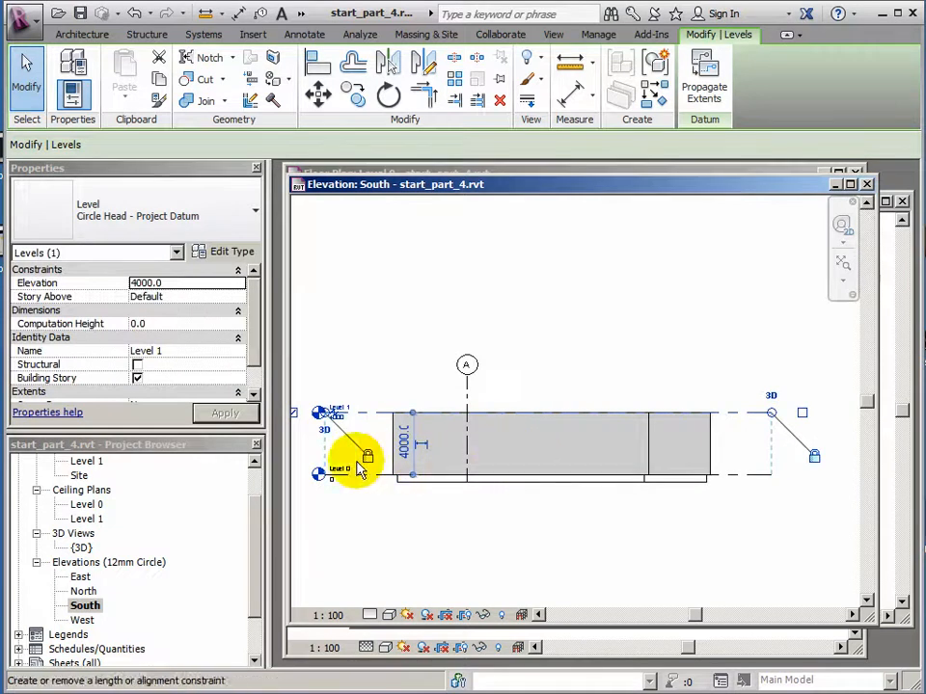
- Set the height of Level 1 above Level 0 to 3600 mm
scroll(363, 459, "up", 3)
middle_click_drag(362, 459, 446, 465)
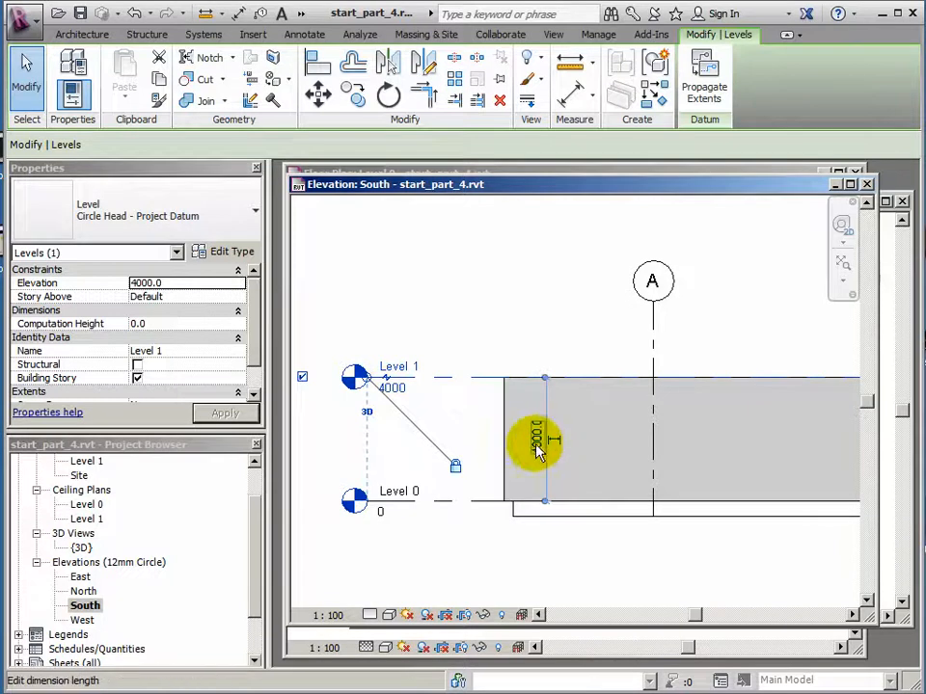
left_click(536, 440)
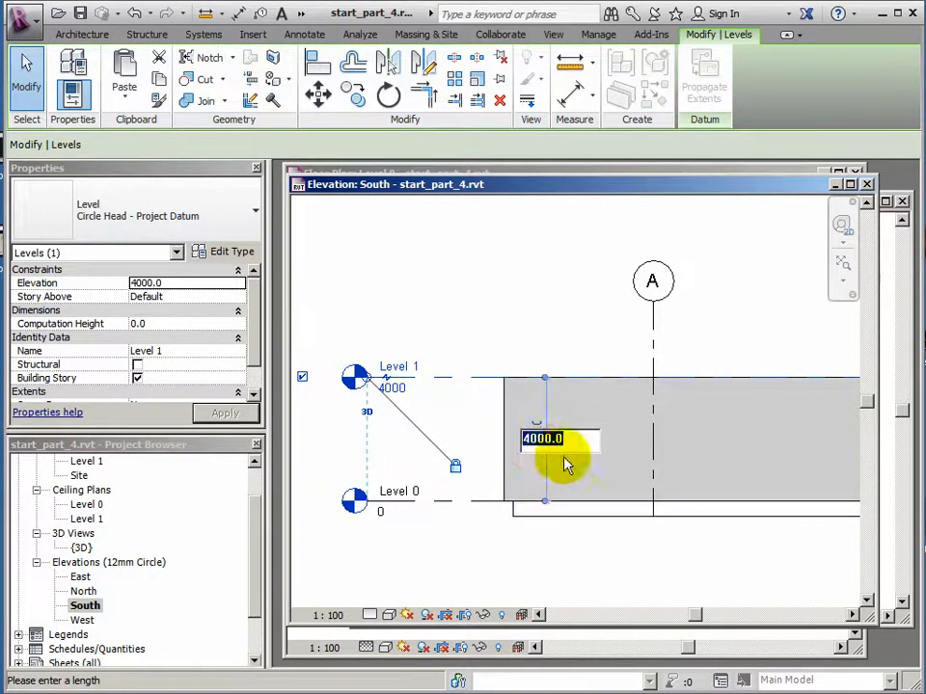
left_click_drag(560, 439, 498, 448)
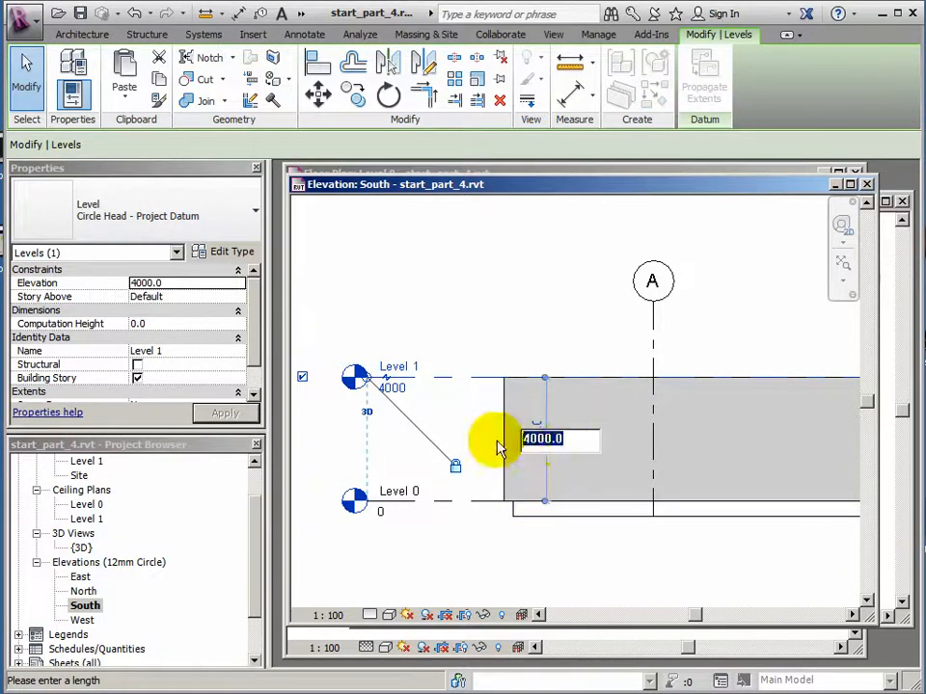
type("3600")
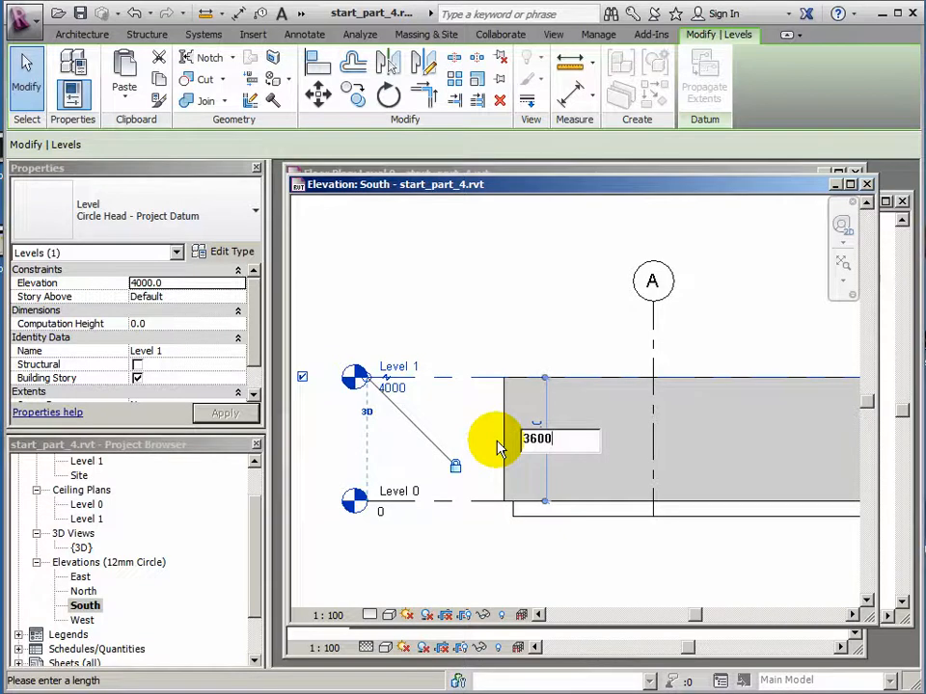
key("Return")
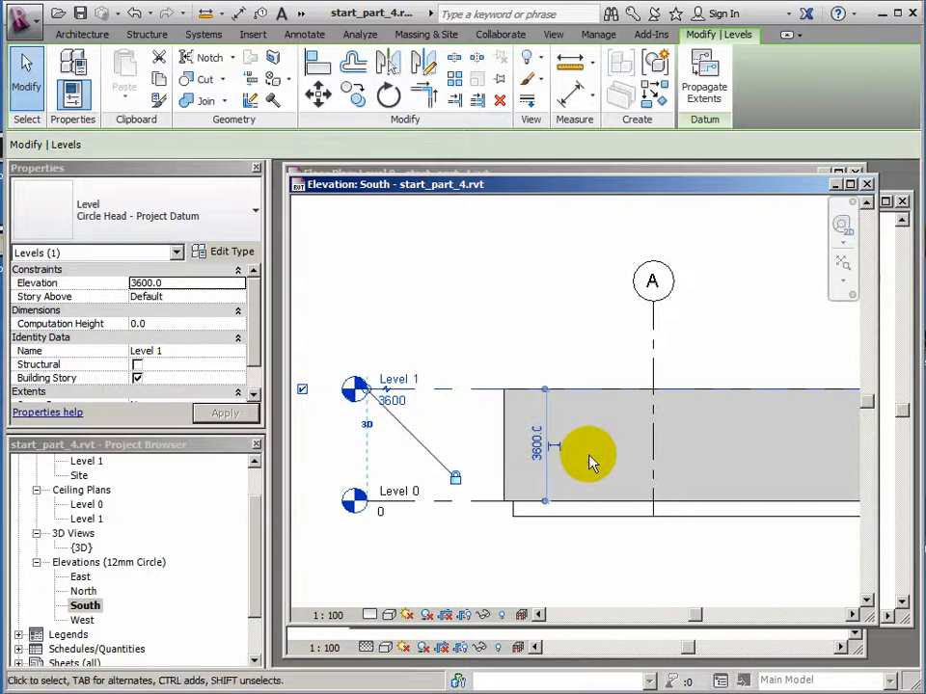
- Lengthen grid line A in the South elevation, raising its bubble well above the roofline and its lower end below the floor
scroll(593, 461, "down", 3)
middle_click_drag(608, 468, 498, 453)
left_click(496, 409)
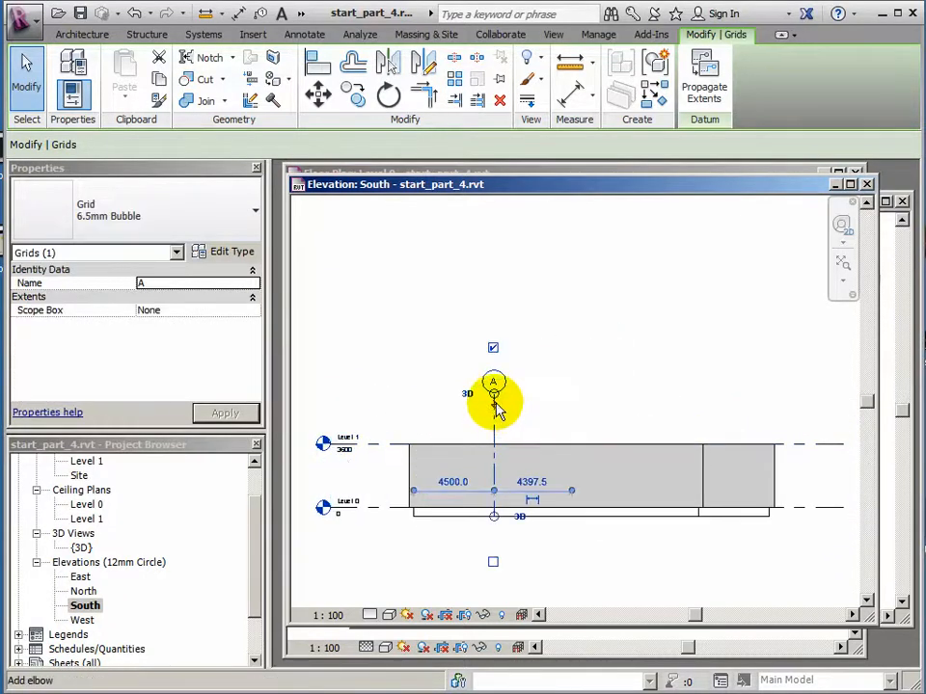
left_click_drag(495, 398, 494, 269)
left_click_drag(494, 517, 494, 559)
left_click(607, 558)
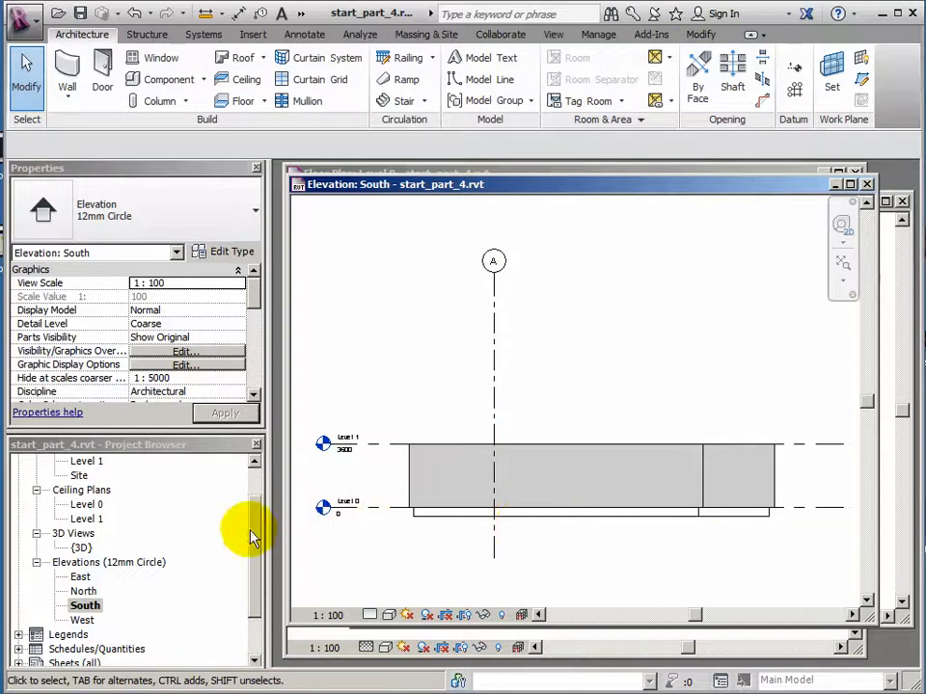
- Close the South elevation, open the East elevation and enlarge its view window
left_click(867, 184)
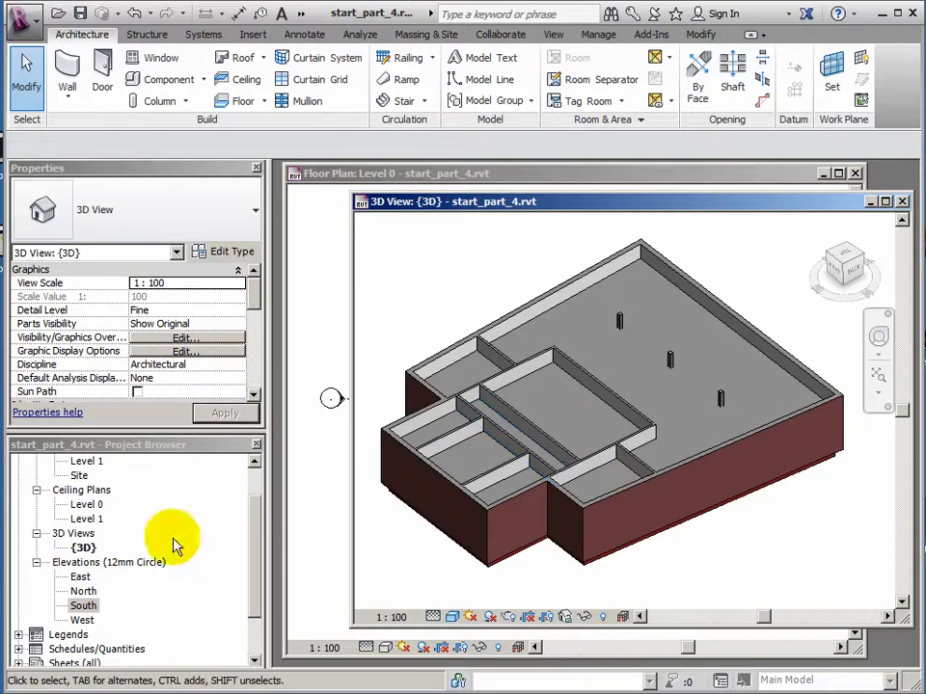
double_click(81, 577)
left_click_drag(421, 300, 302, 172)
middle_click_drag(462, 378, 543, 378)
scroll(562, 368, "up", 1)
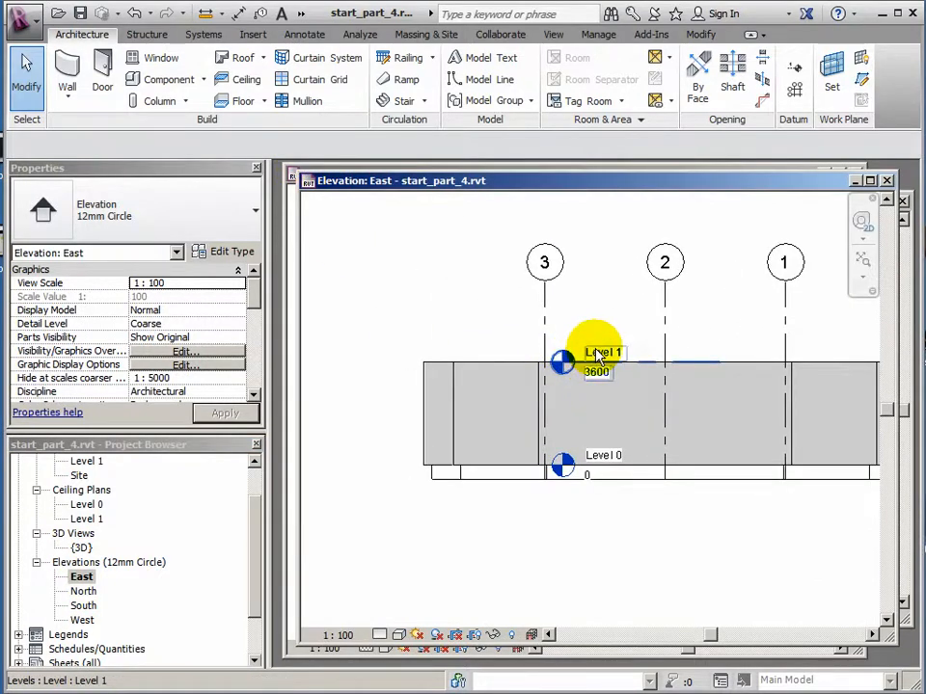
- Extend both ends of the Level 1 and Level 0 lines beyond the building in the East elevation
left_click(598, 358)
left_click_drag(571, 362, 320, 362)
scroll(376, 428, "down", 1)
middle_click_drag(660, 427, 547, 399)
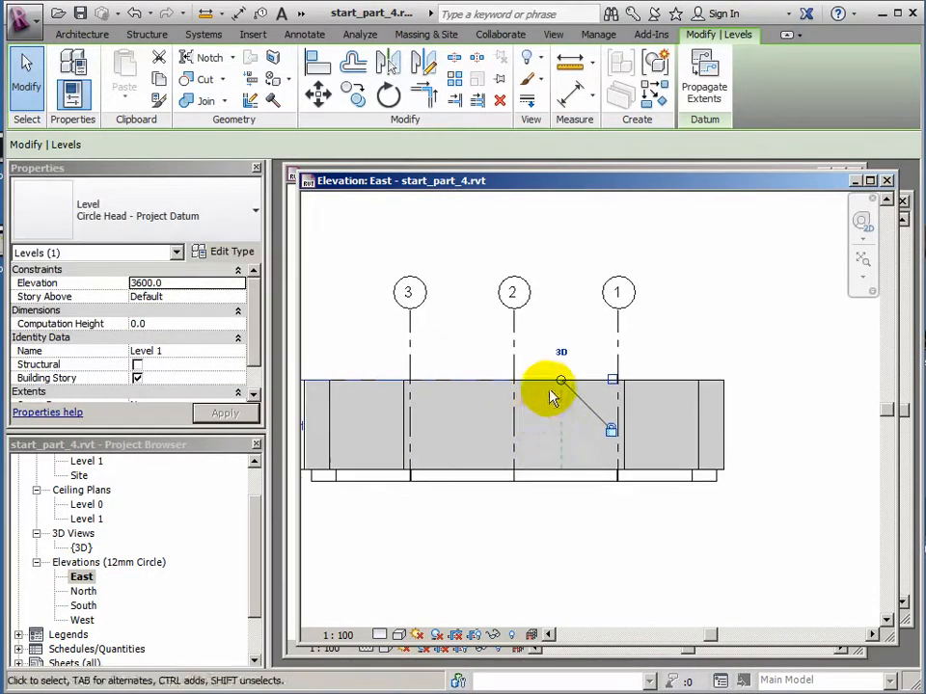
left_click_drag(562, 378, 810, 379)
middle_click_drag(523, 375, 547, 404)
scroll(535, 395, "down", 1)
middle_click_drag(382, 408, 502, 413)
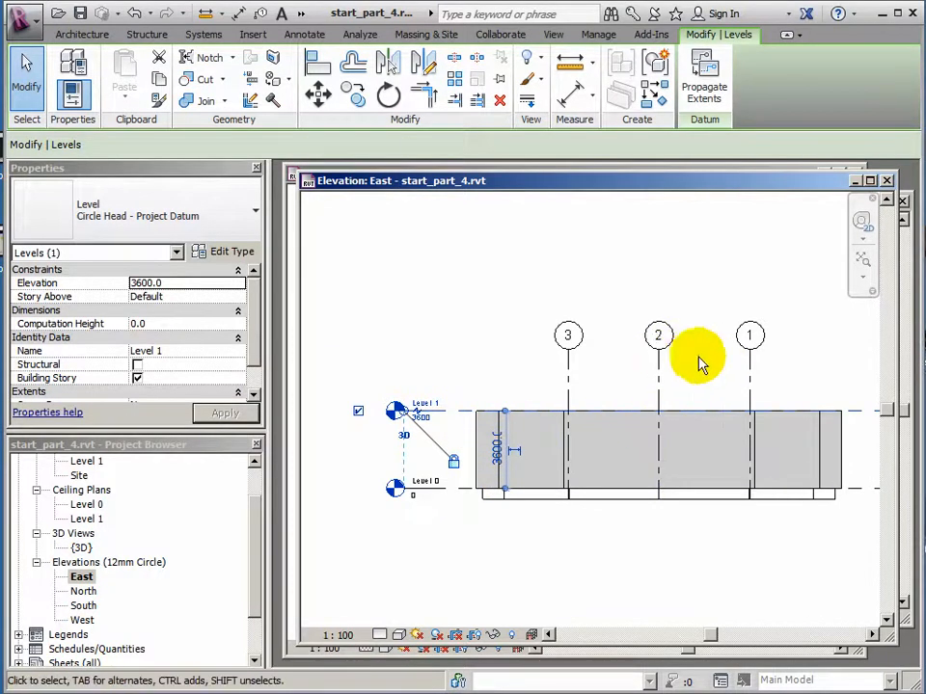
- Lengthen grid lines 1, 2 and 3 in the East elevation, raising their bubbles well above the roofline and their lower ends below the floor
left_click(752, 357)
left_click_drag(753, 356, 750, 214)
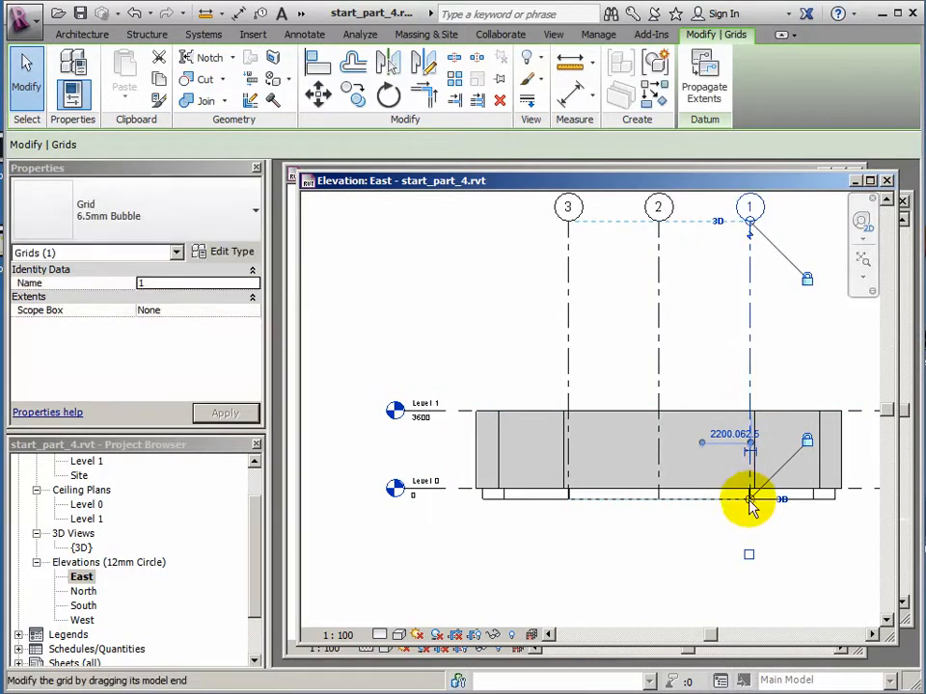
left_click_drag(751, 507, 749, 545)
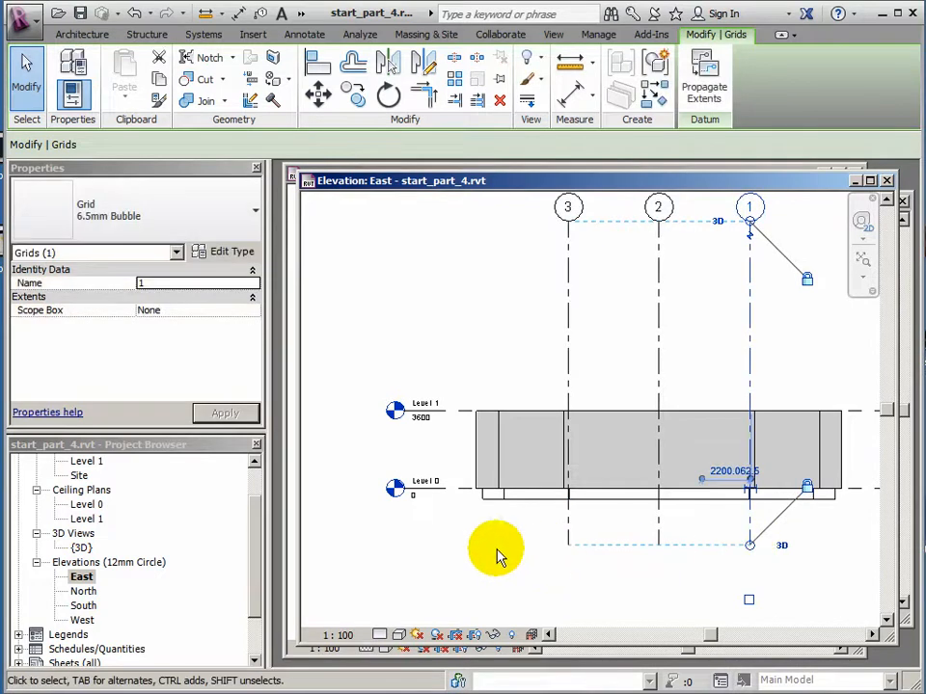
middle_click_drag(567, 465, 502, 508)
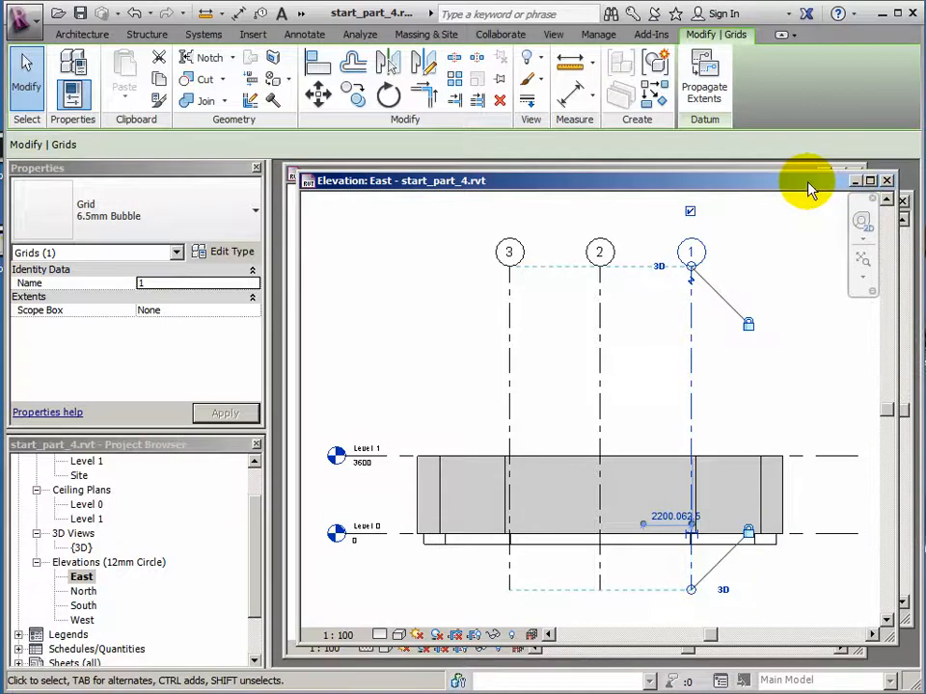
- Switch to the 3D view and set the Height Offset From Level of the large room's and three small end rooms' ceilings to 3000
left_click_drag(808, 183, 798, 226)
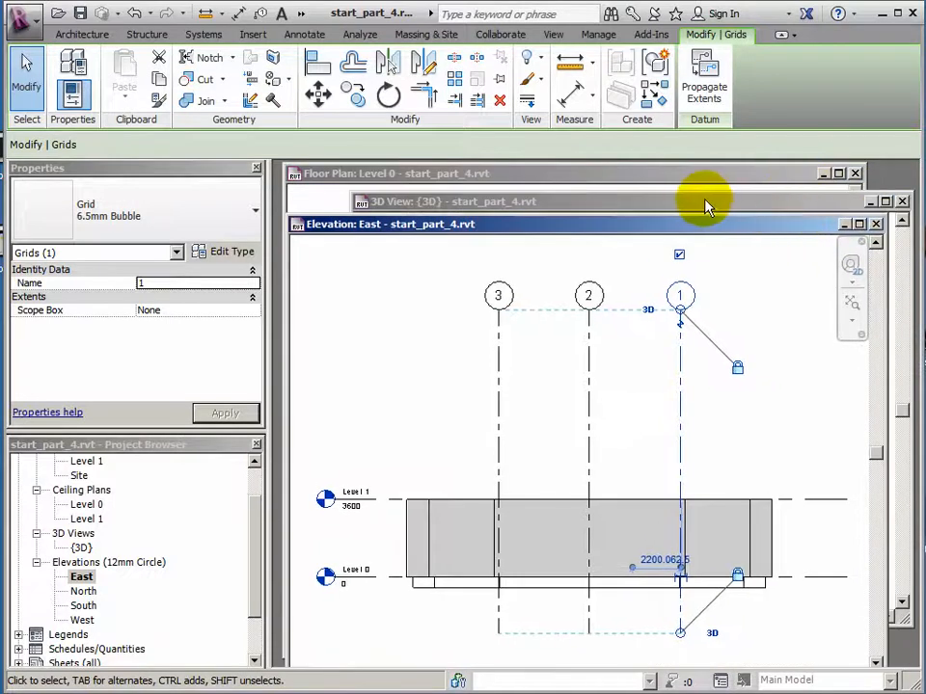
left_click(627, 202)
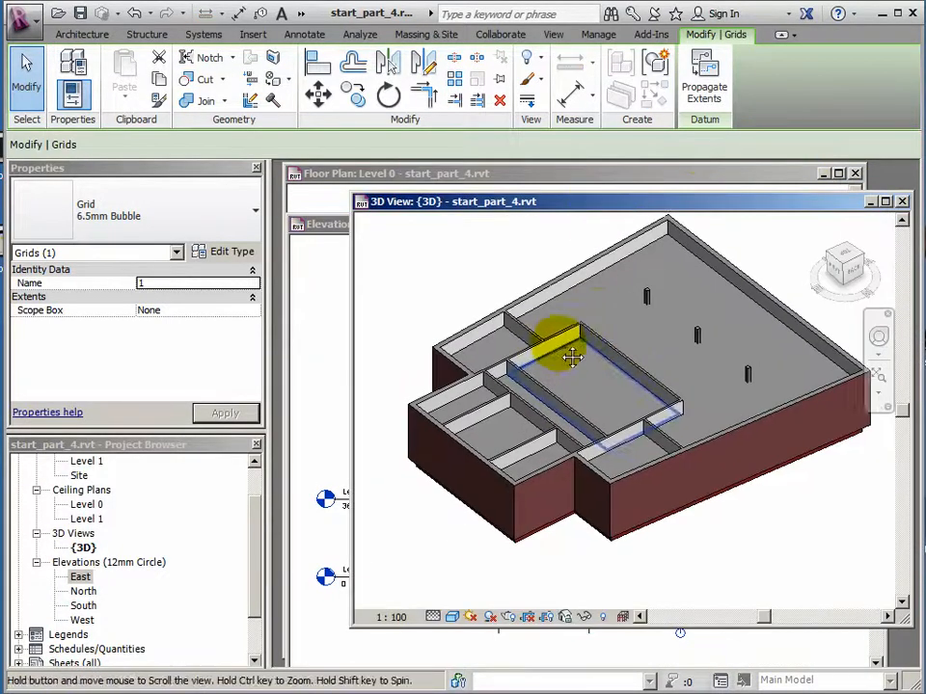
left_click(718, 253)
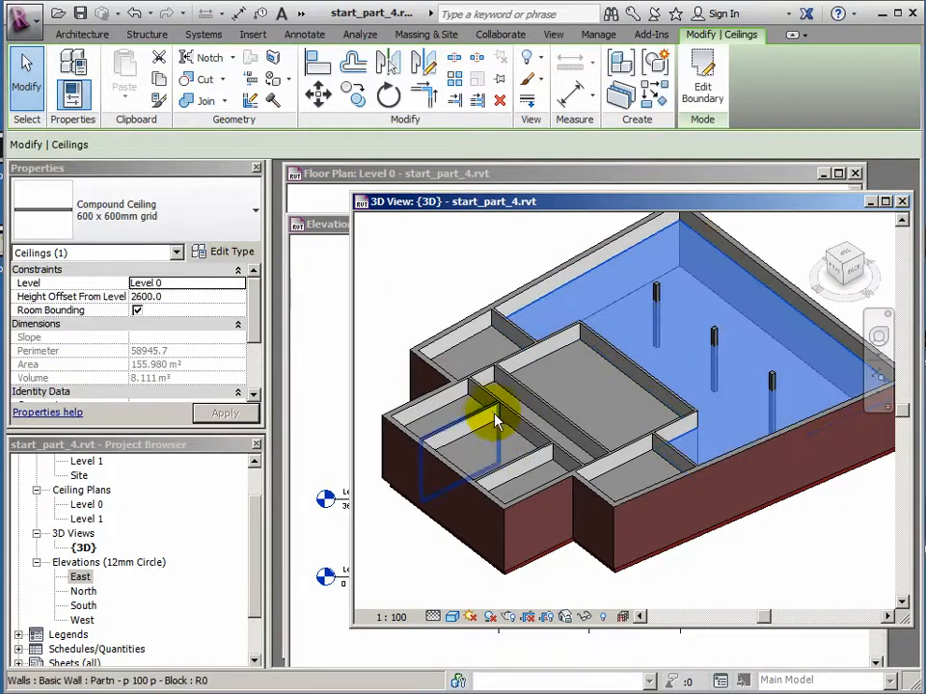
scroll(490, 405, "up", 2)
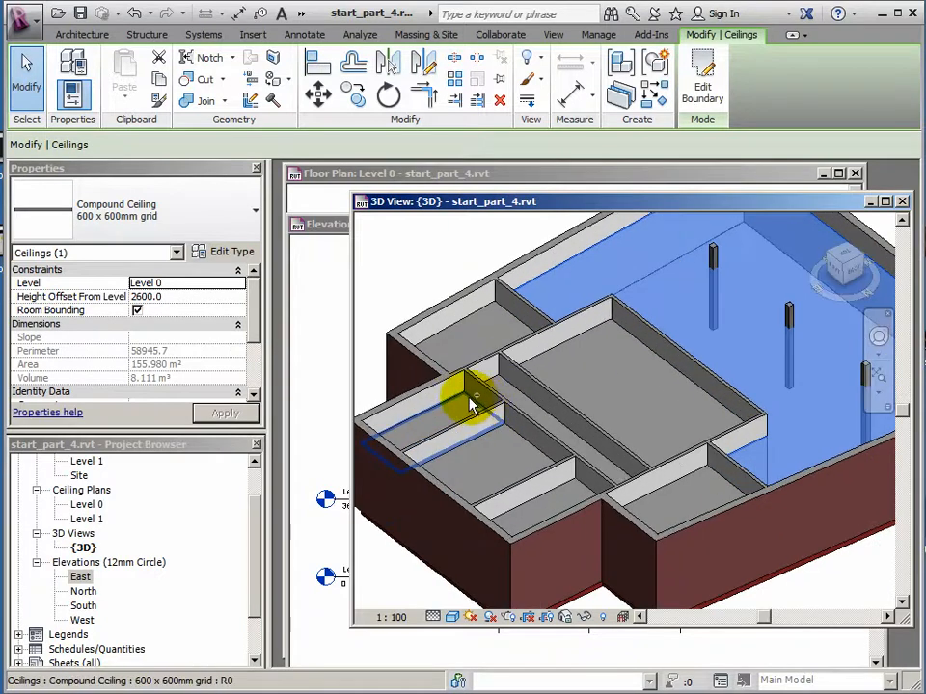
left_click(472, 403, "ctrl")
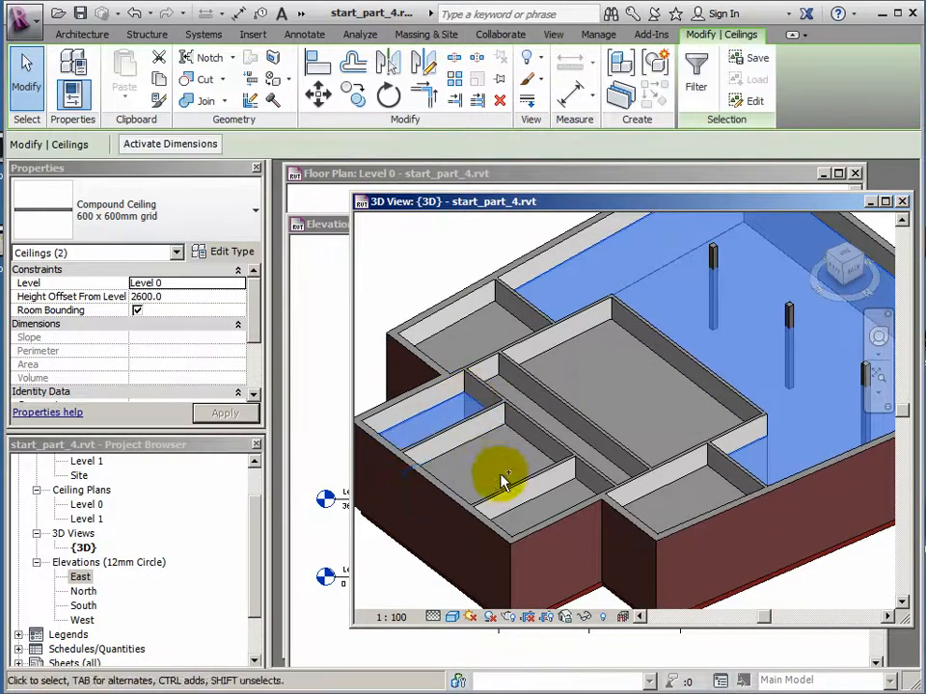
left_click(533, 457, "ctrl")
left_click(590, 489, "ctrl")
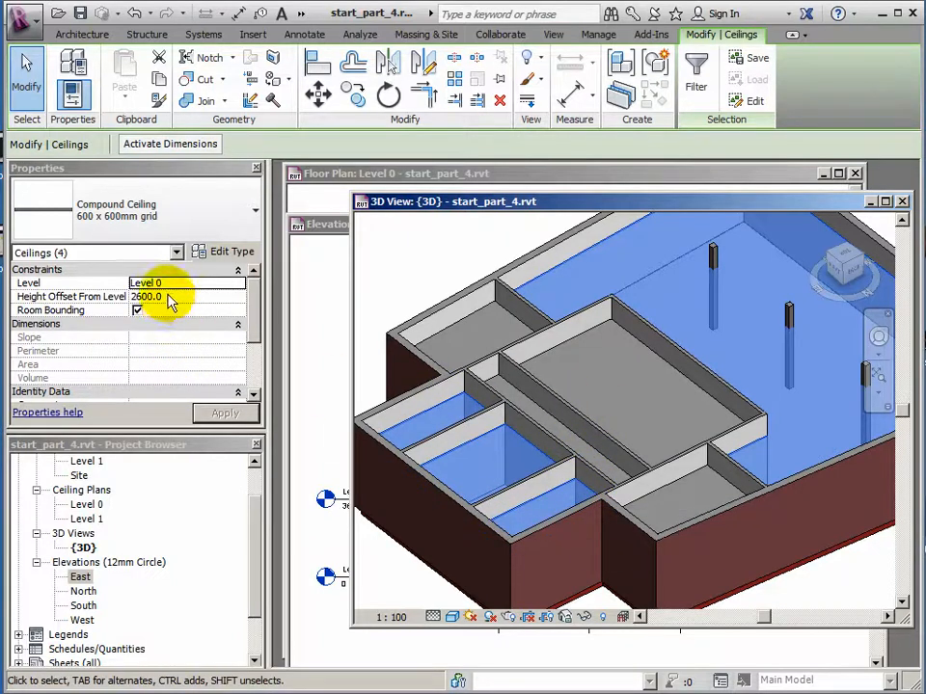
left_click_drag(165, 298, 125, 300)
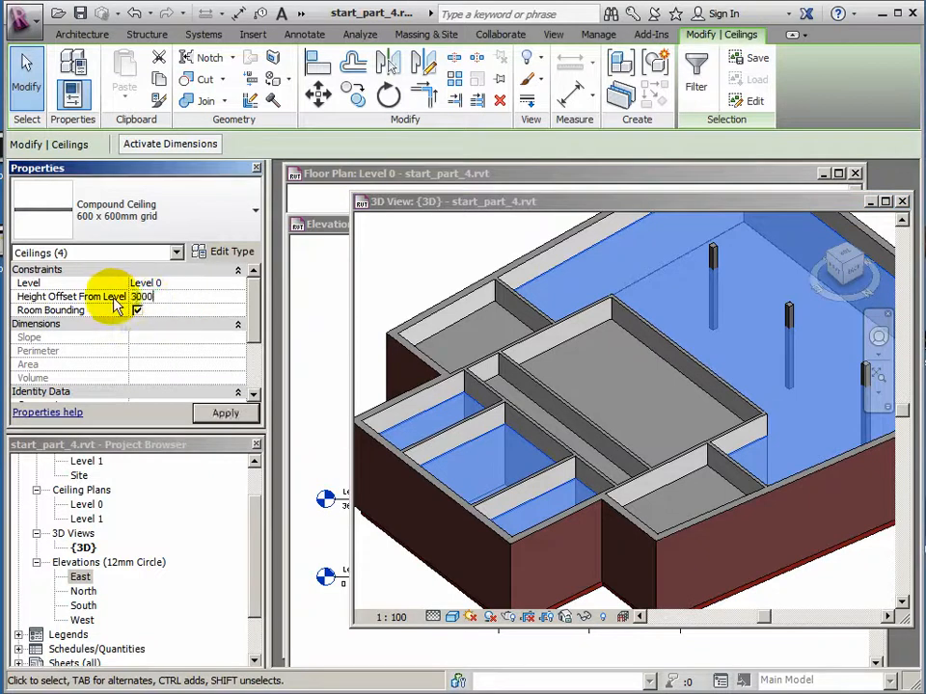
left_click(231, 413)
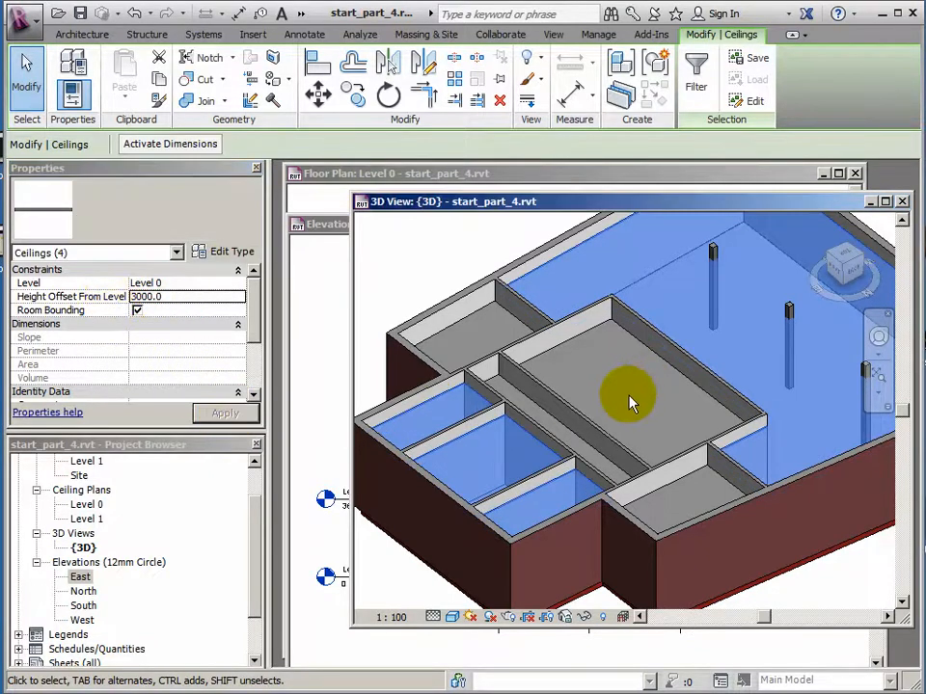
middle_click_drag(718, 404, 708, 416)
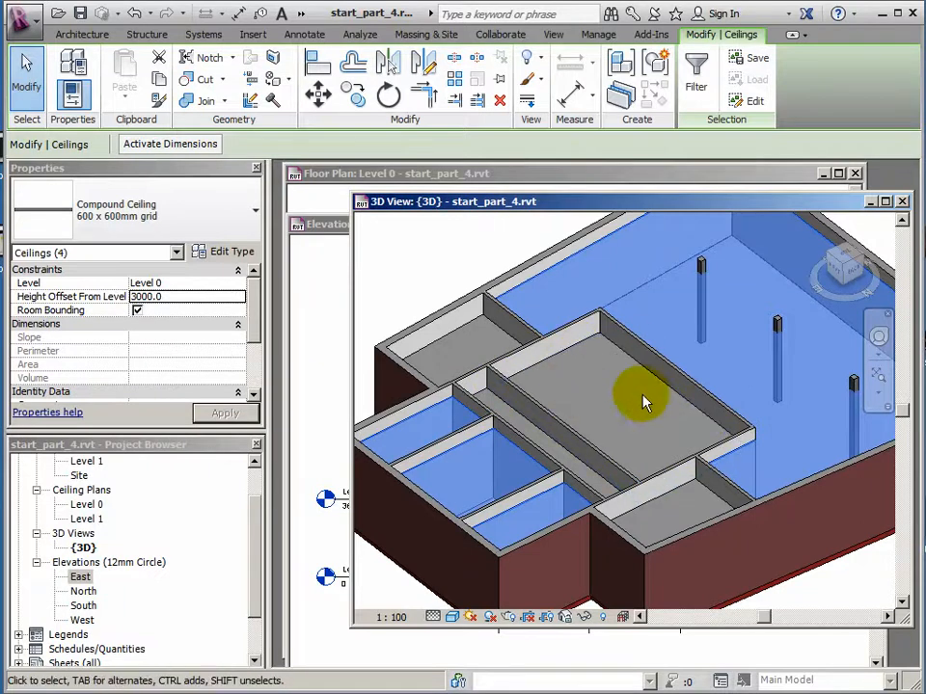
scroll(655, 424, "down", 3)
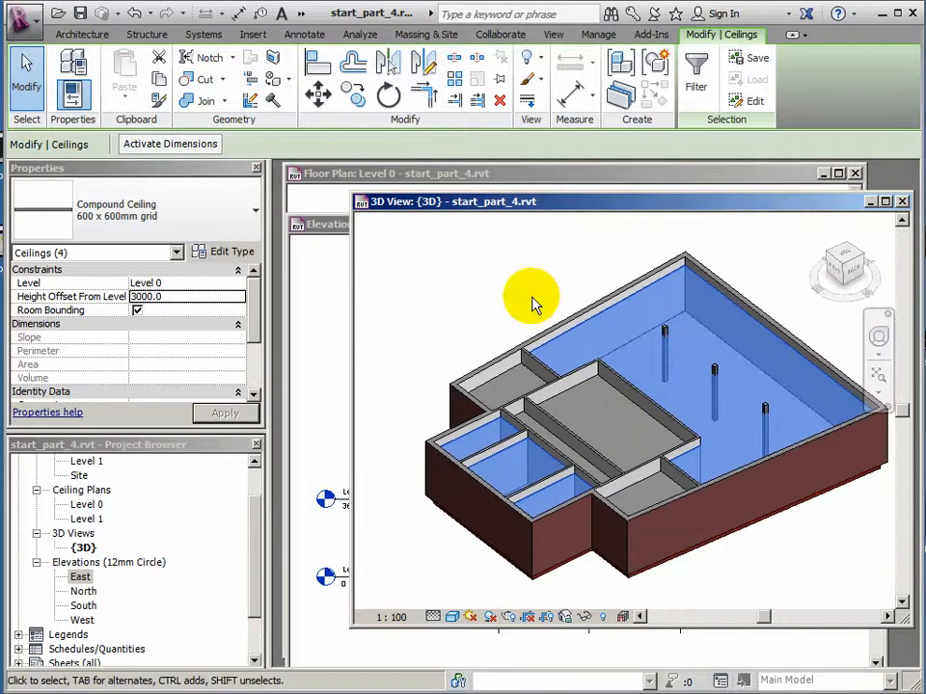
left_click(525, 297)
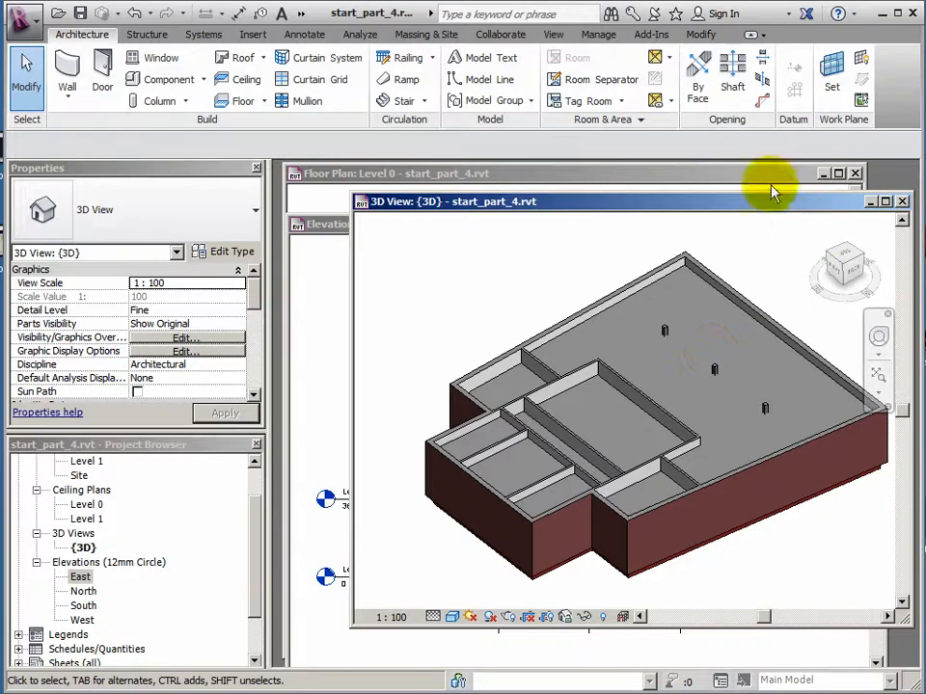
- Bring the Level 0 floor plan to the front and set its view scale to 1:10
mouse_move(757, 210)
left_mouse_down()
mouse_move(733, 200)
mouse_move(739, 207)
left_mouse_up()
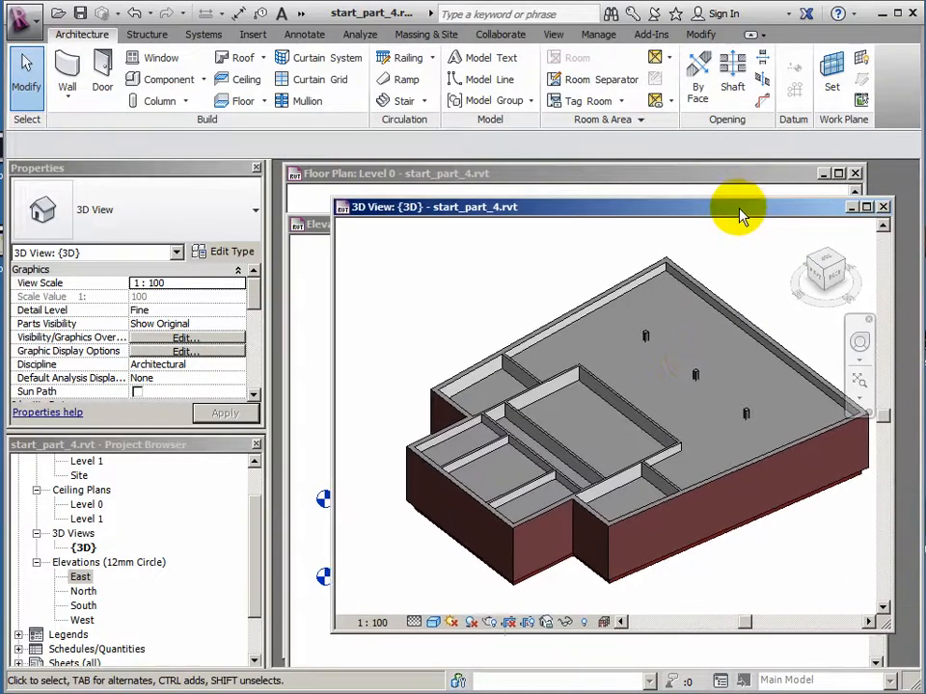
left_click(661, 183)
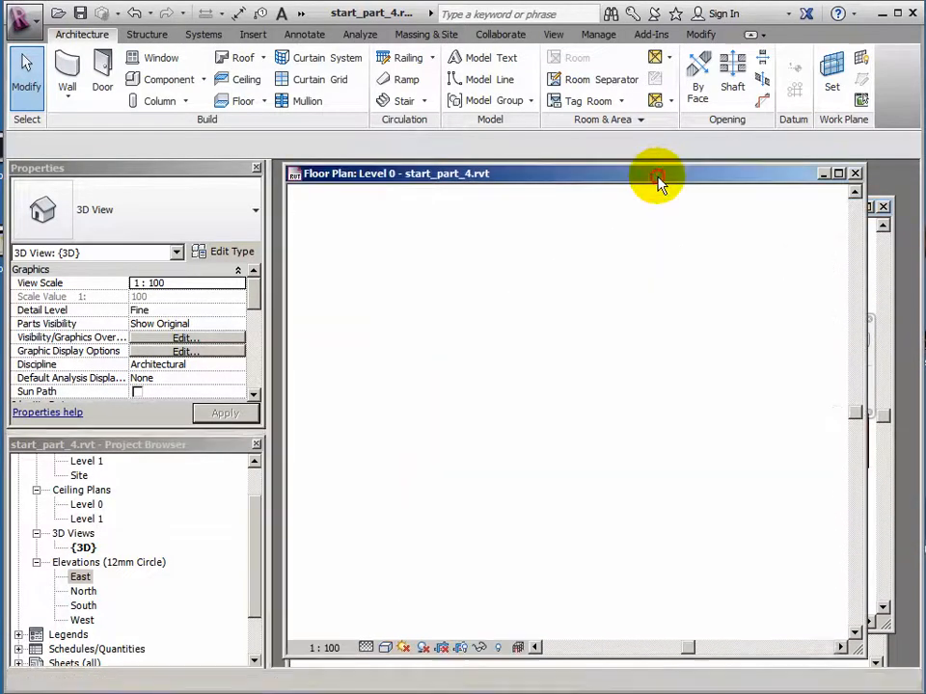
scroll(647, 367, "up", 2)
scroll(707, 401, "up", 2)
middle_click_drag(718, 412, 723, 393)
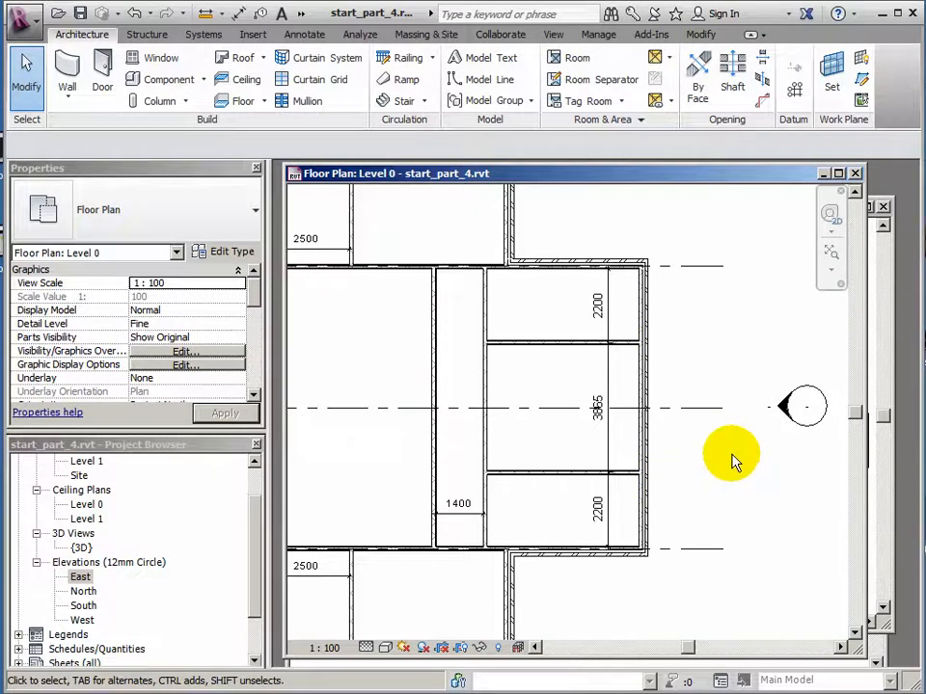
mouse_move(712, 462)
middle_mouse_down()
mouse_move(709, 479)
mouse_move(719, 473)
middle_mouse_up()
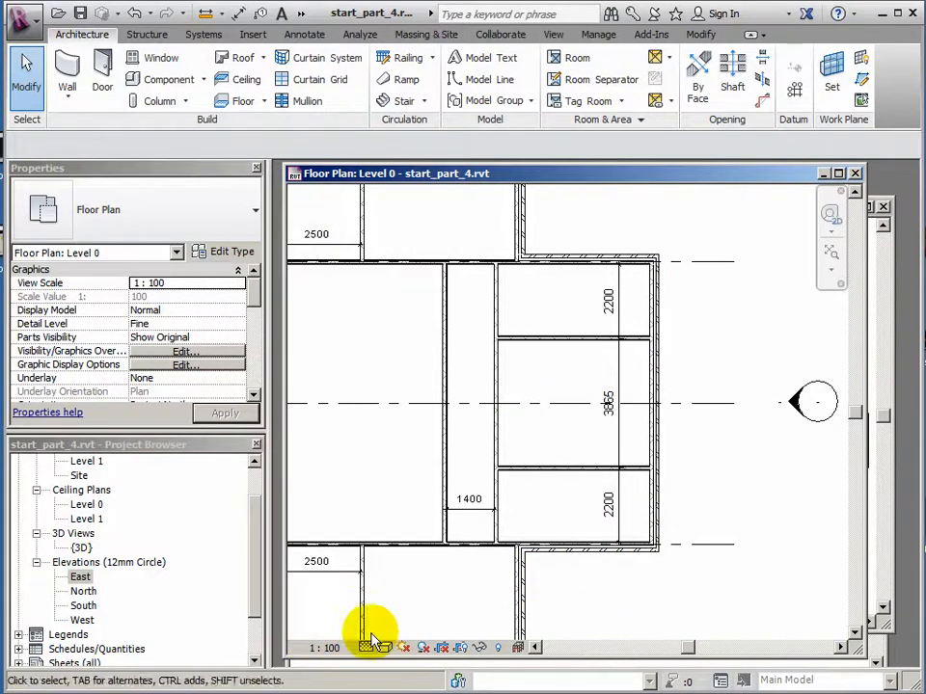
left_click(332, 648)
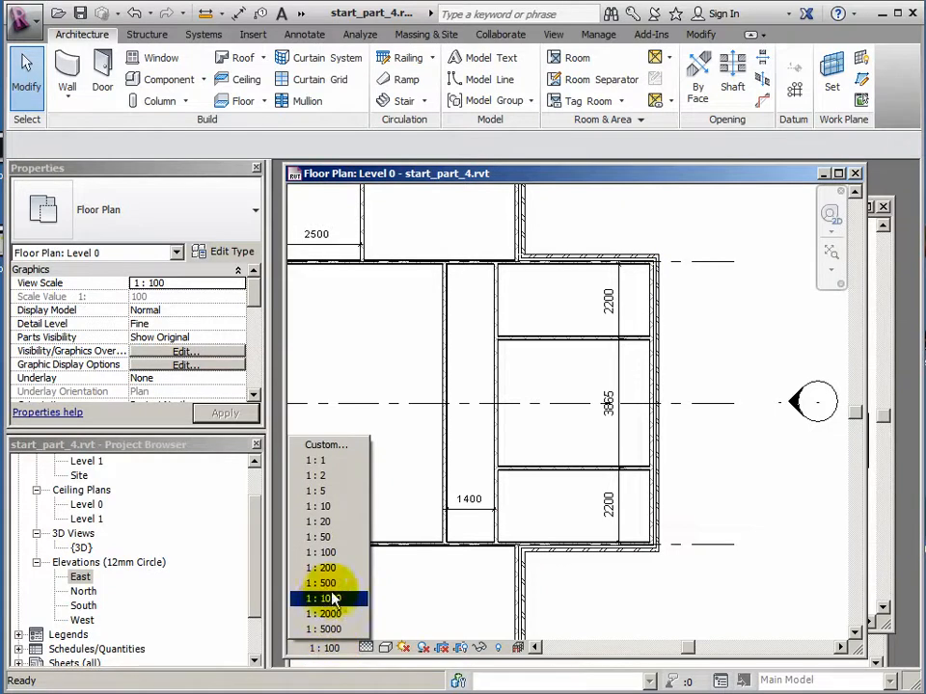
left_click(324, 508)
scroll(644, 445, "up", 4)
mouse_move(645, 442)
middle_mouse_down()
mouse_move(634, 459)
mouse_move(629, 453)
middle_mouse_up()
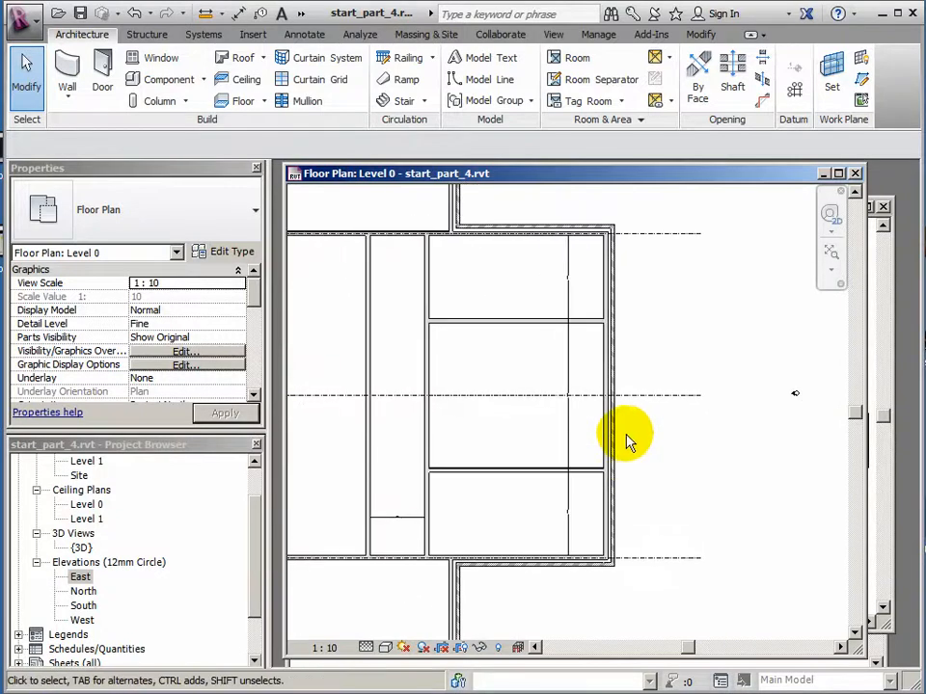
- Draw a Curtain Wall about 6400 mm long within the projecting east exterior wall, starting about 800 mm from its upper corner
left_click(68, 97)
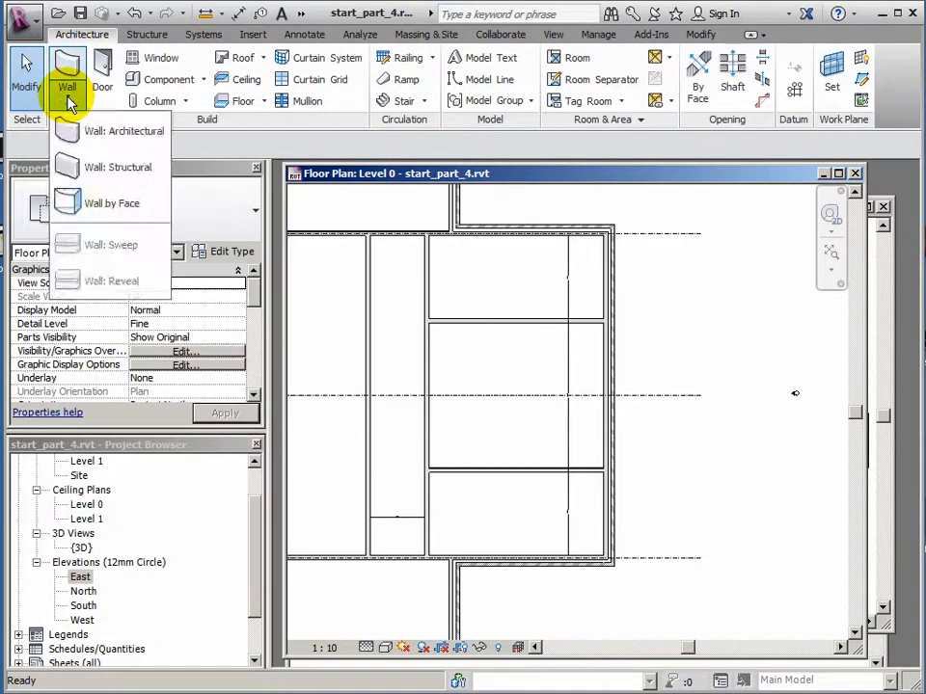
left_click(114, 141)
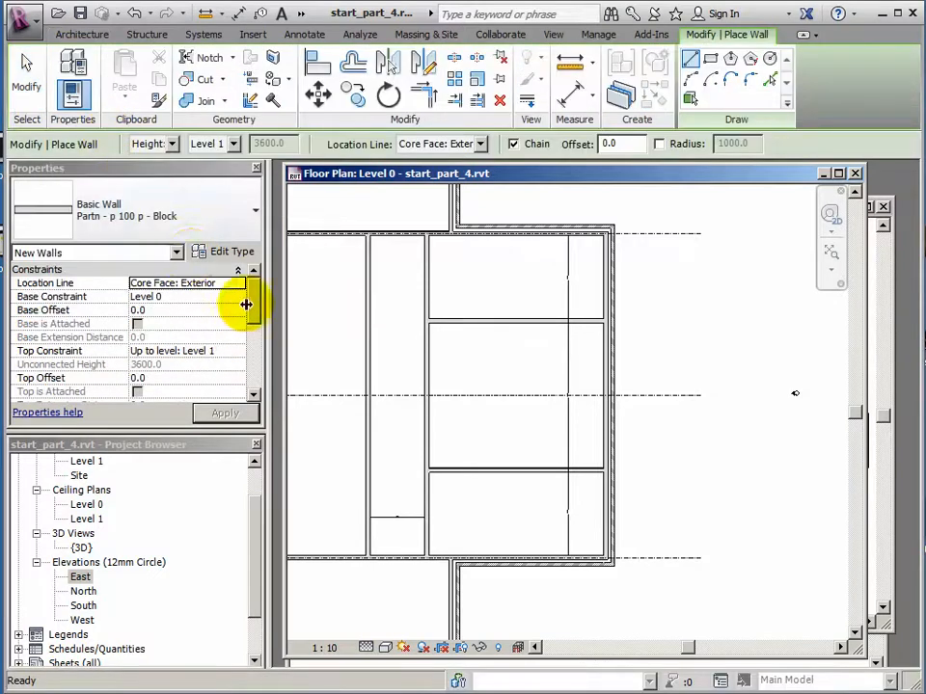
left_click(251, 213)
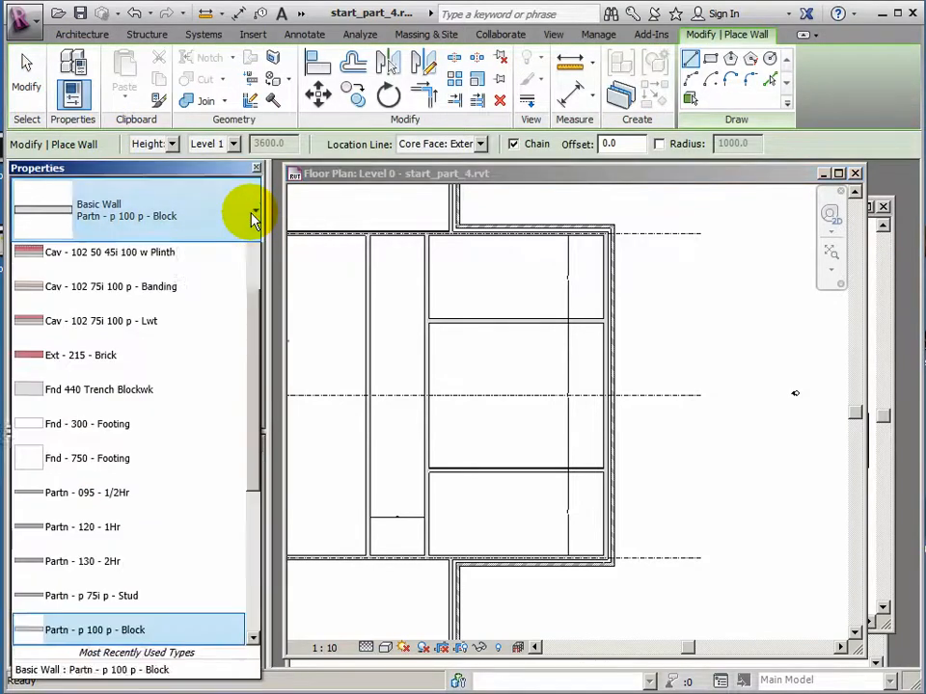
left_click_drag(256, 367, 242, 502)
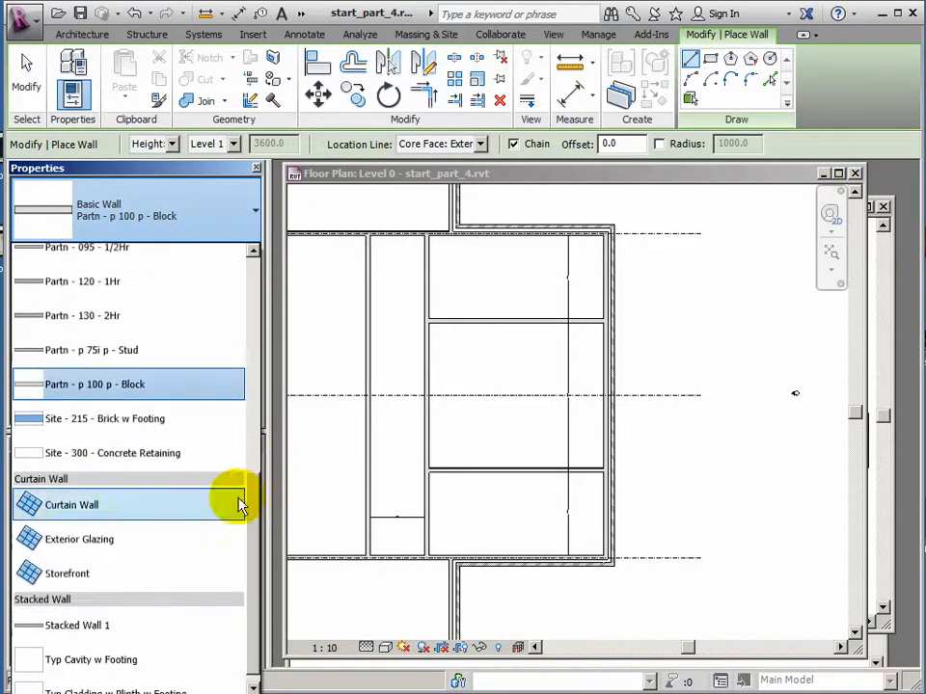
left_click(72, 511)
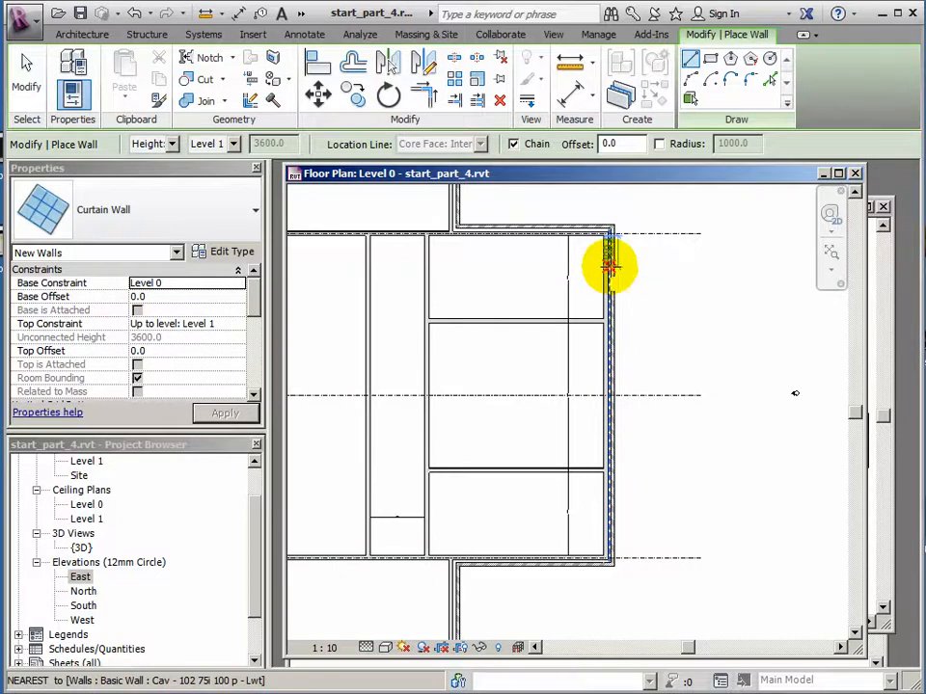
left_click(608, 265)
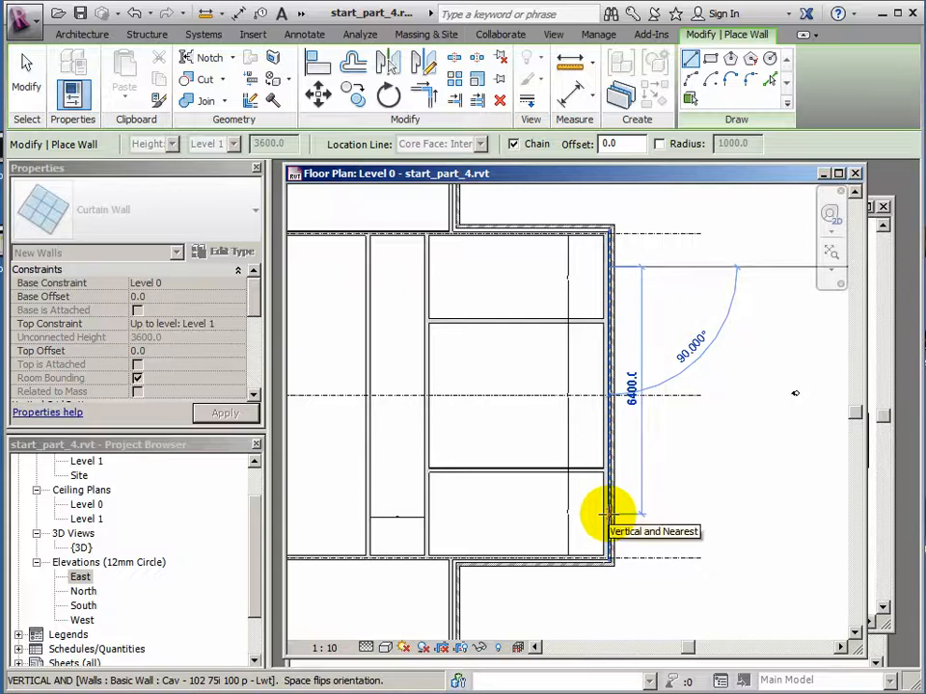
left_click(605, 514)
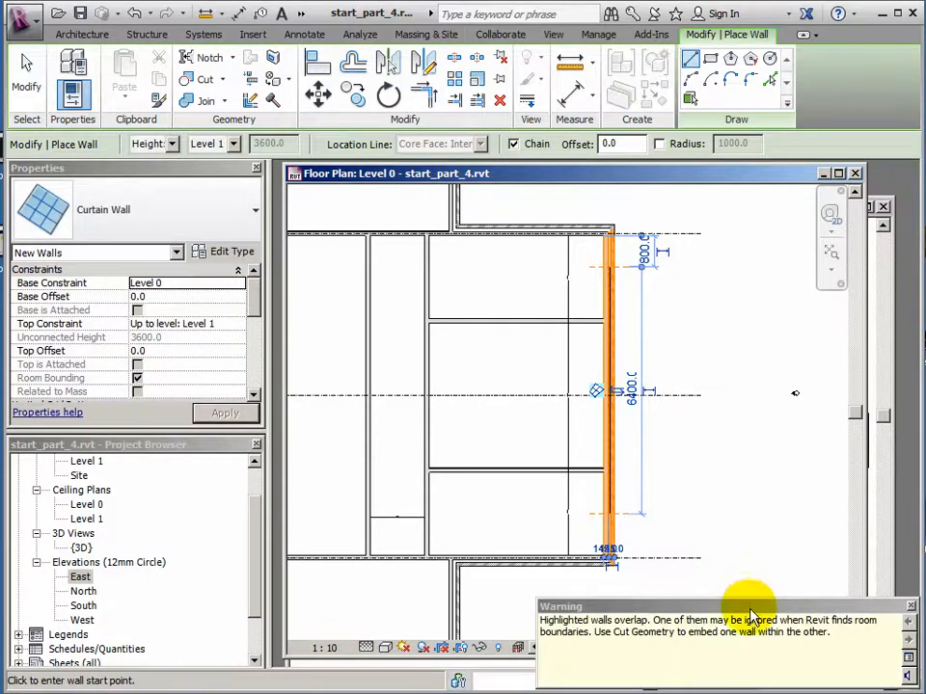
left_click_drag(750, 606, 730, 583)
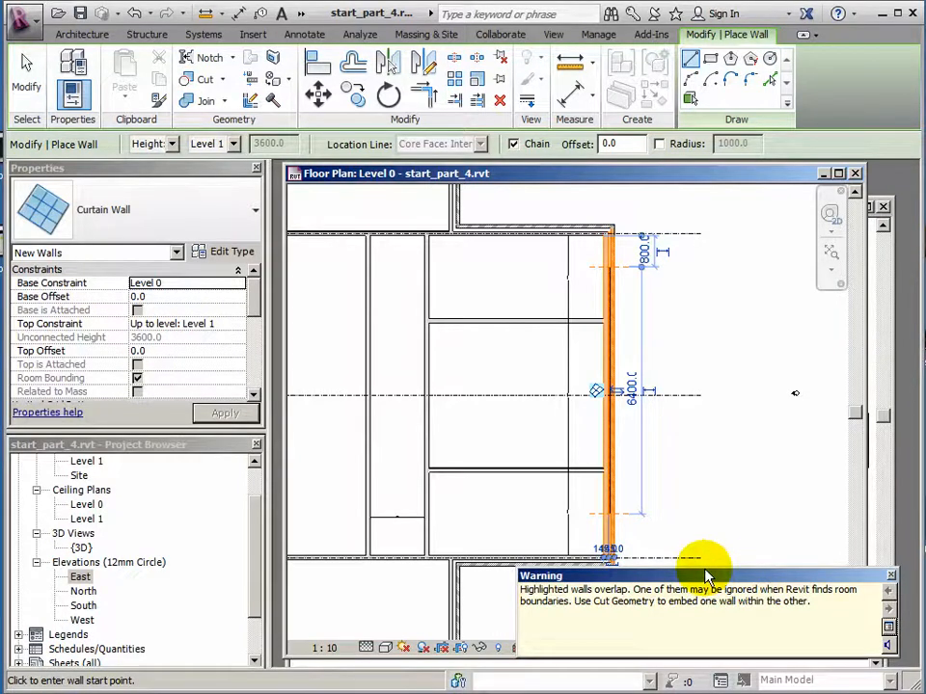
left_click_drag(731, 577, 729, 569)
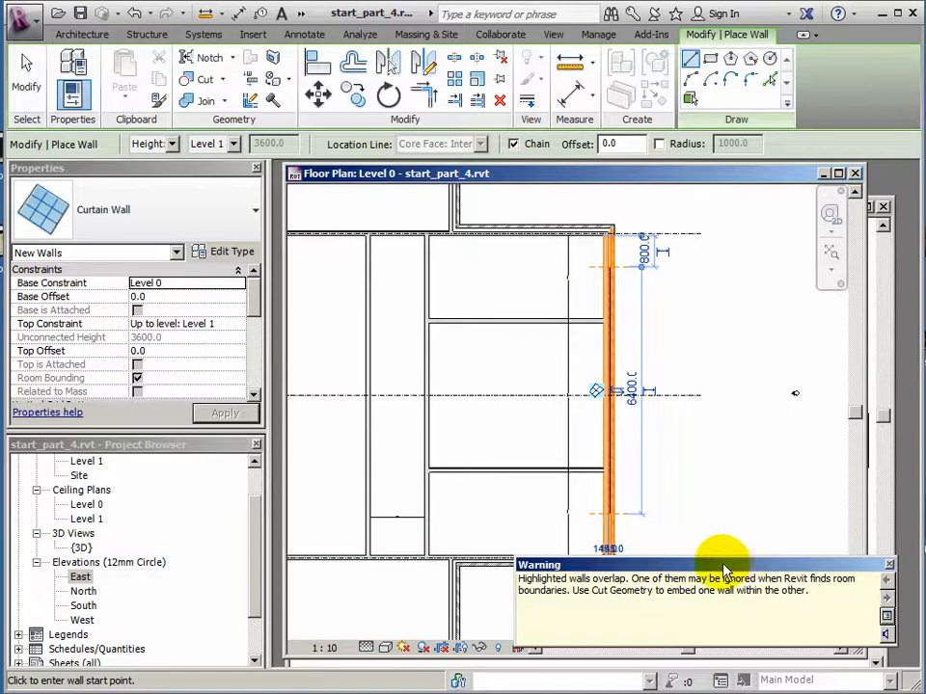
left_click_drag(721, 560, 709, 551)
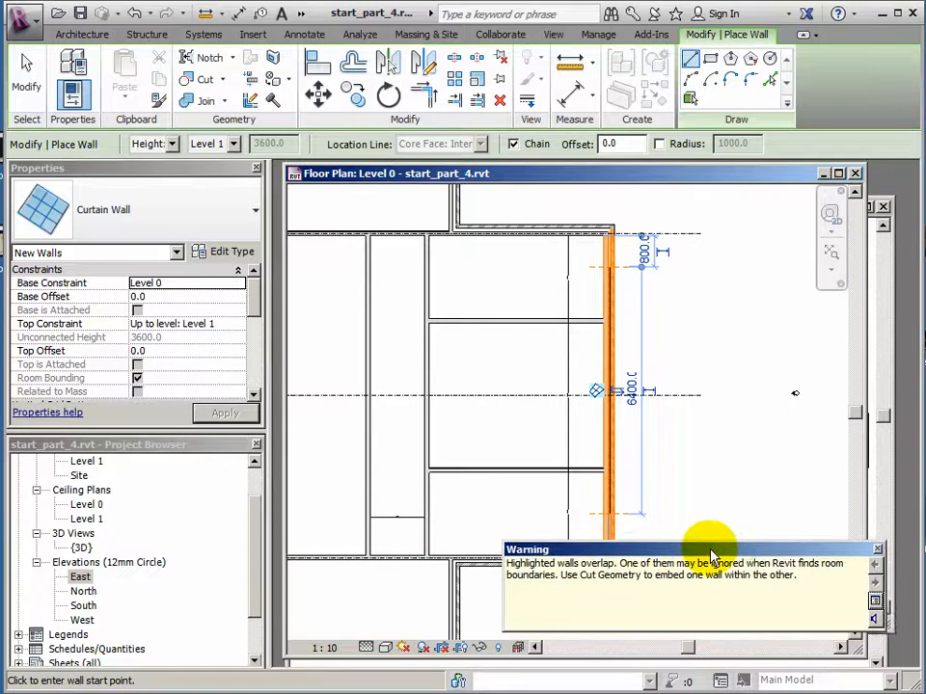
left_click(879, 550)
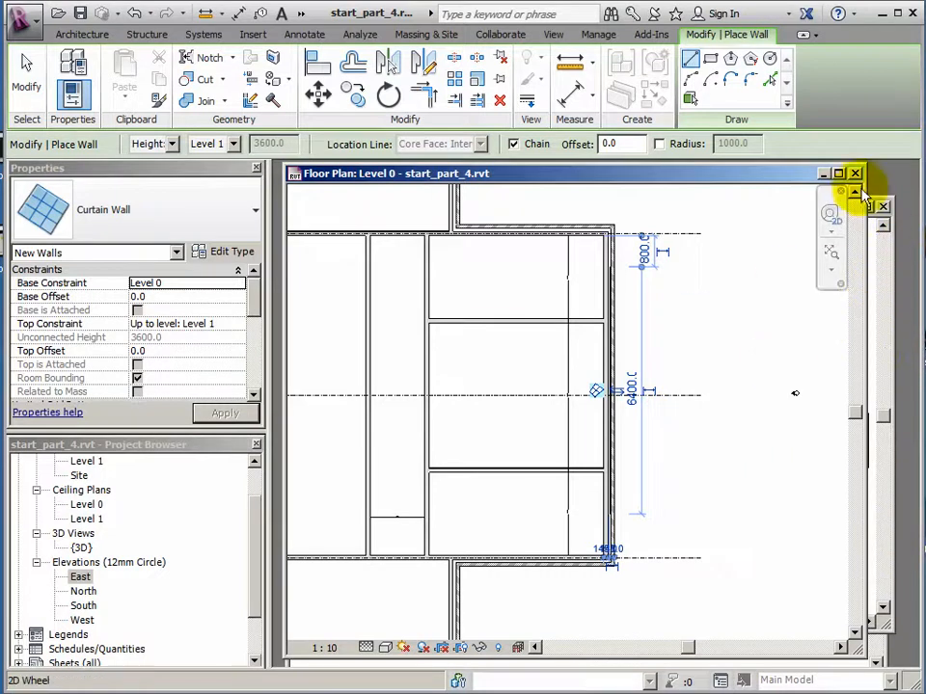
- Tile the 3D, Level 0 floor plan and East elevation views, end wall placement and make the East elevation active
left_click_drag(861, 165, 710, 175)
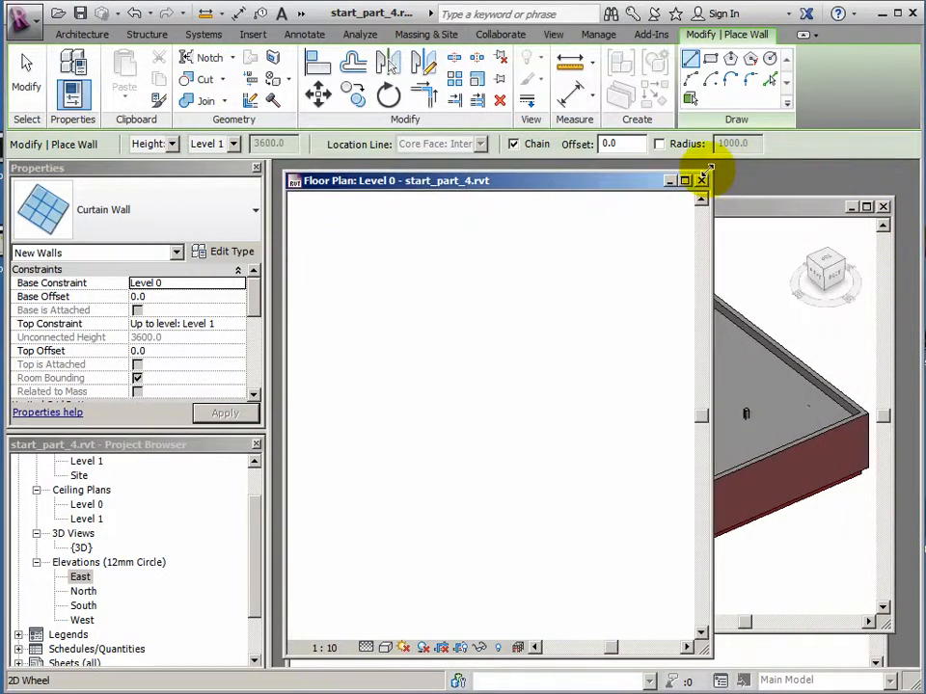
left_click(762, 210)
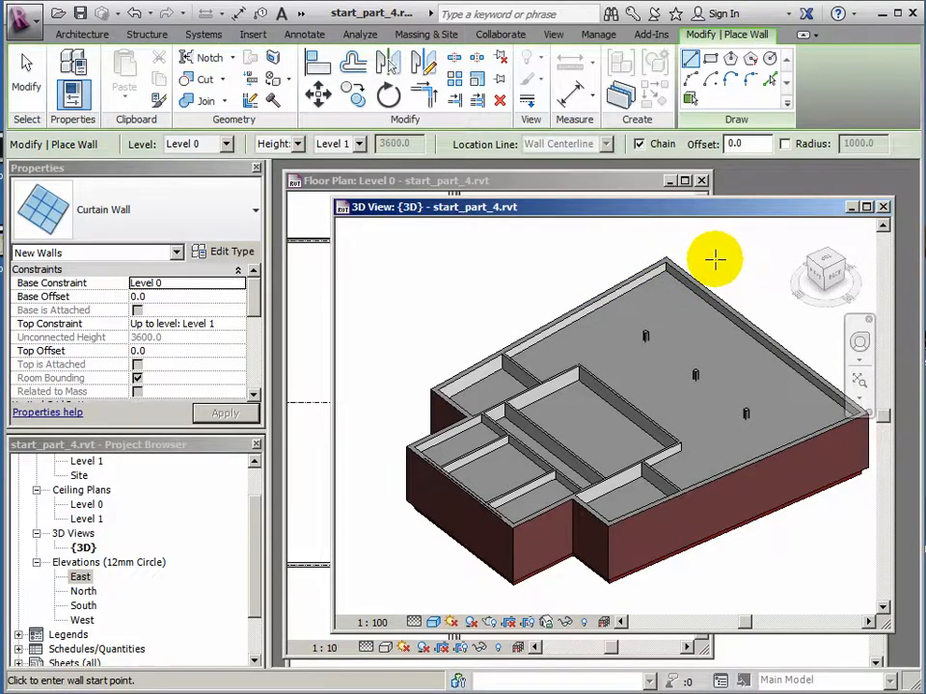
key("w")
key("t")
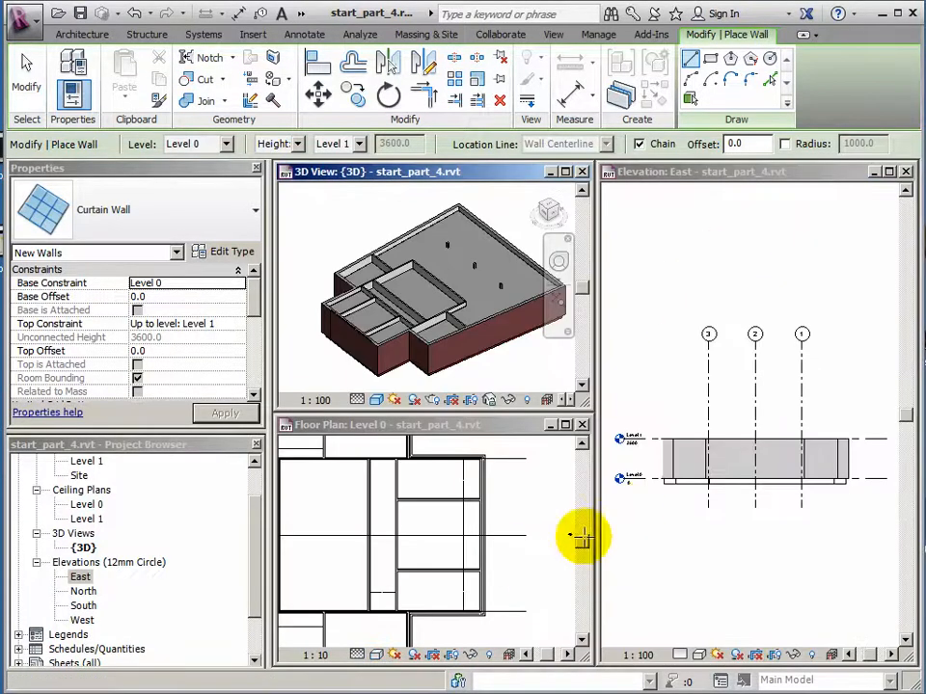
key("Escape")
key("Escape")
middle_click_drag(751, 438, 750, 385)
scroll(748, 381, "up", 2)
scroll(740, 407, "up", 1)
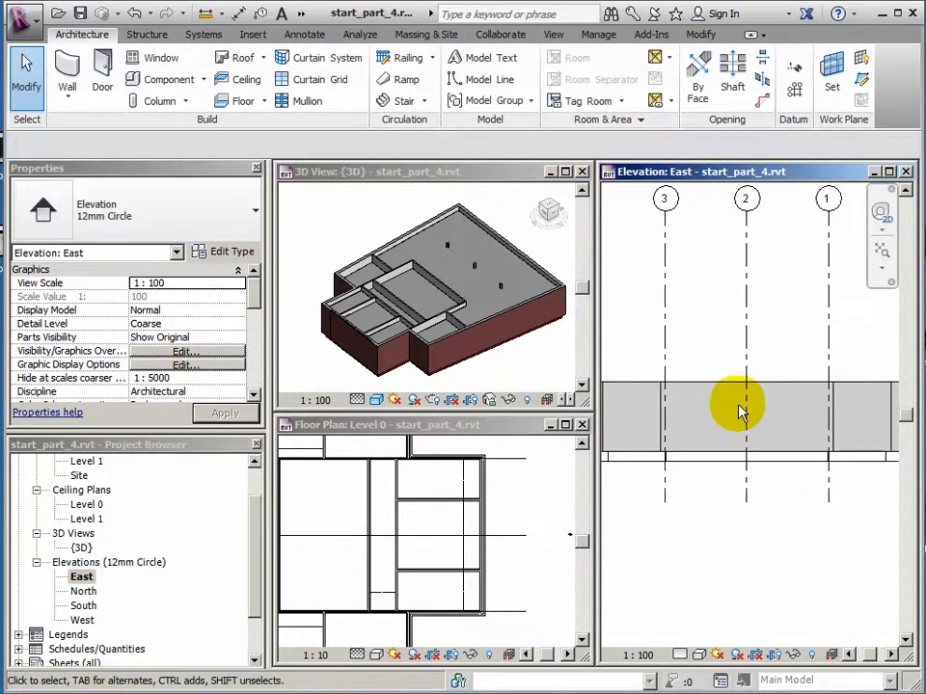
- Enlarge the East elevation window and select the 6400 mm curtain wall in the east exterior wall
left_click_drag(596, 662, 390, 615)
middle_click_drag(559, 417, 656, 421)
scroll(620, 428, "up", 4)
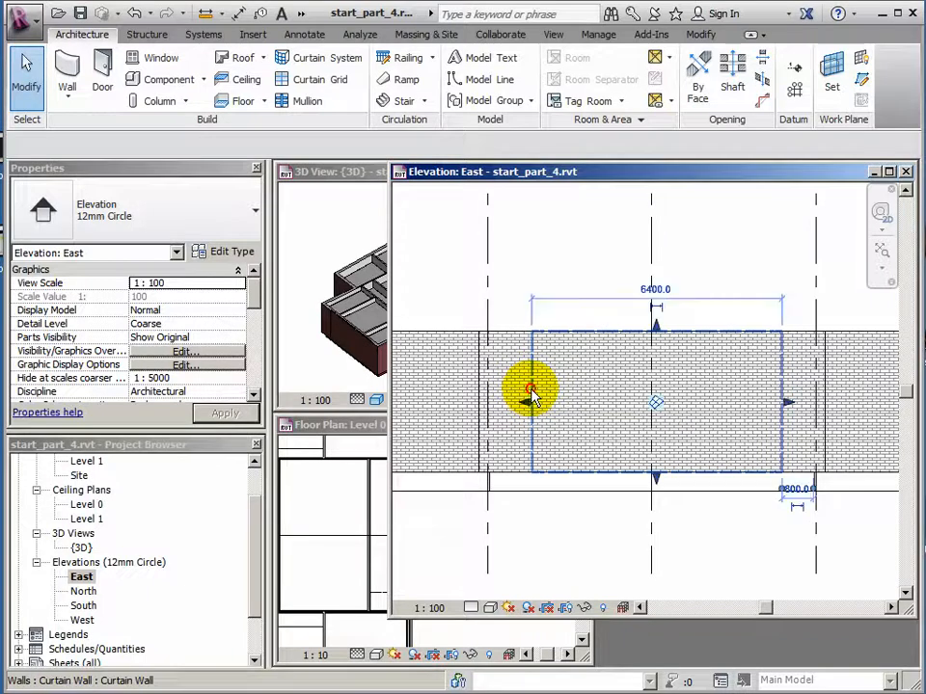
left_click(531, 396)
- Reshape the curtain wall by its shape handles, raising its base to a 600 mm offset and lowering its top to a -750 mm offset
mouse_move(657, 328)
left_mouse_down()
mouse_move(653, 360)
mouse_move(656, 327)
left_mouse_up()
scroll(644, 384, "up", 1)
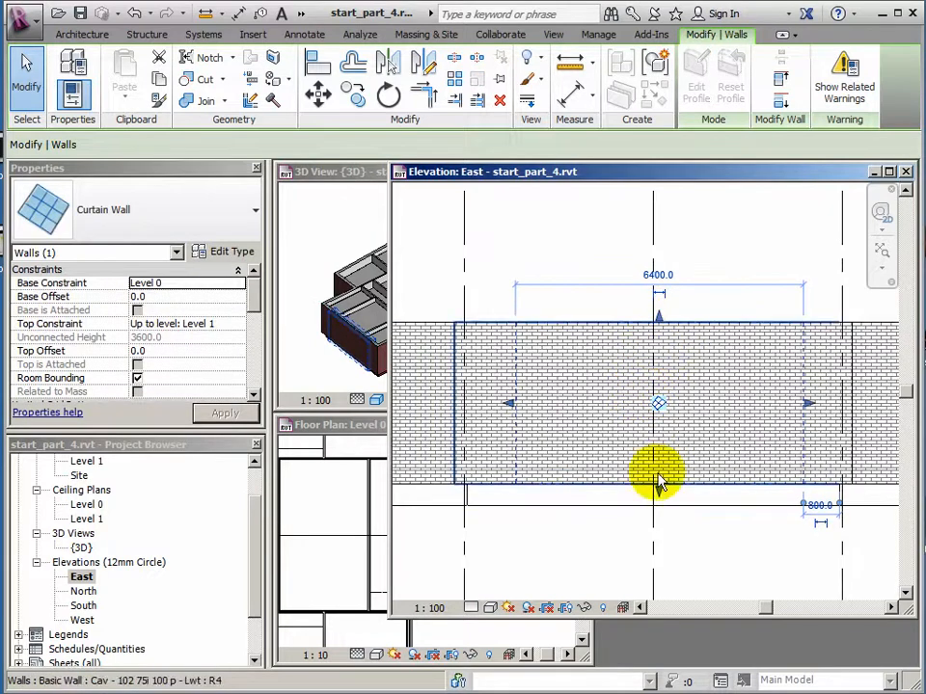
left_click_drag(659, 497, 659, 465)
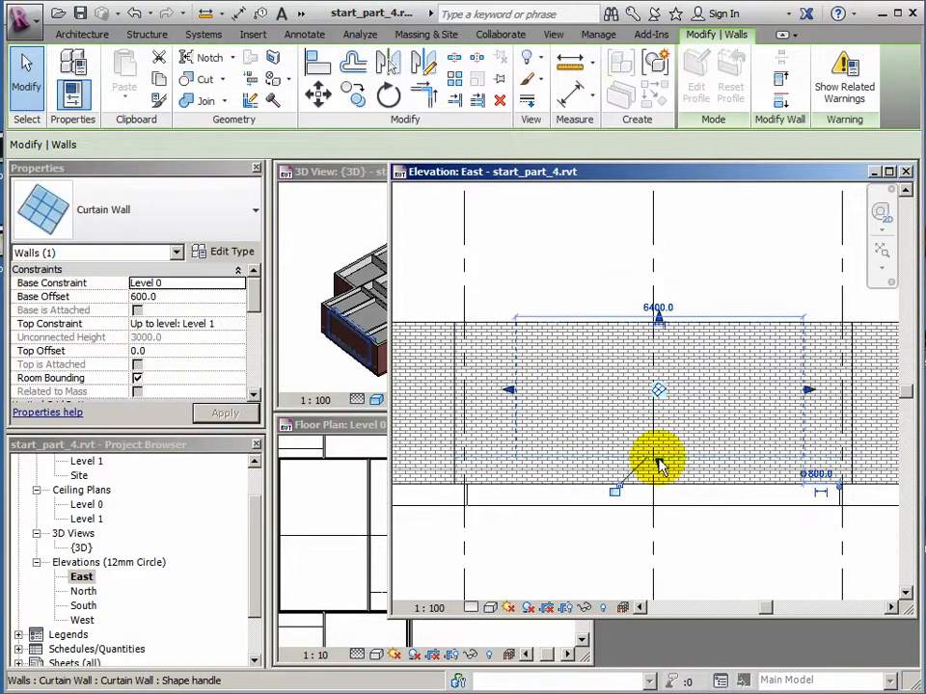
left_click(658, 316)
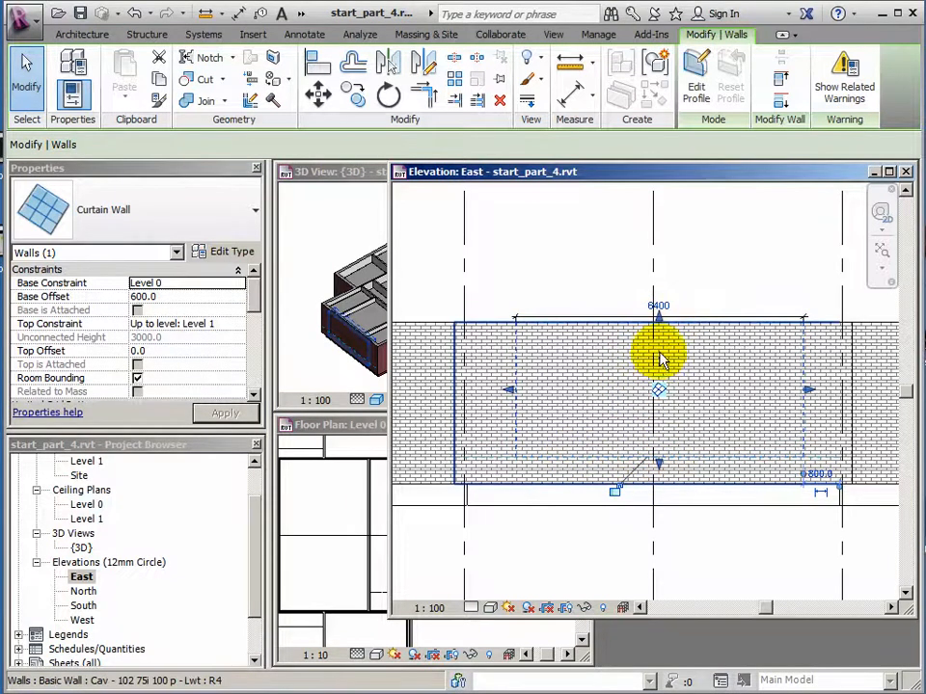
left_click_drag(656, 320, 659, 369)
scroll(690, 407, "up", 1)
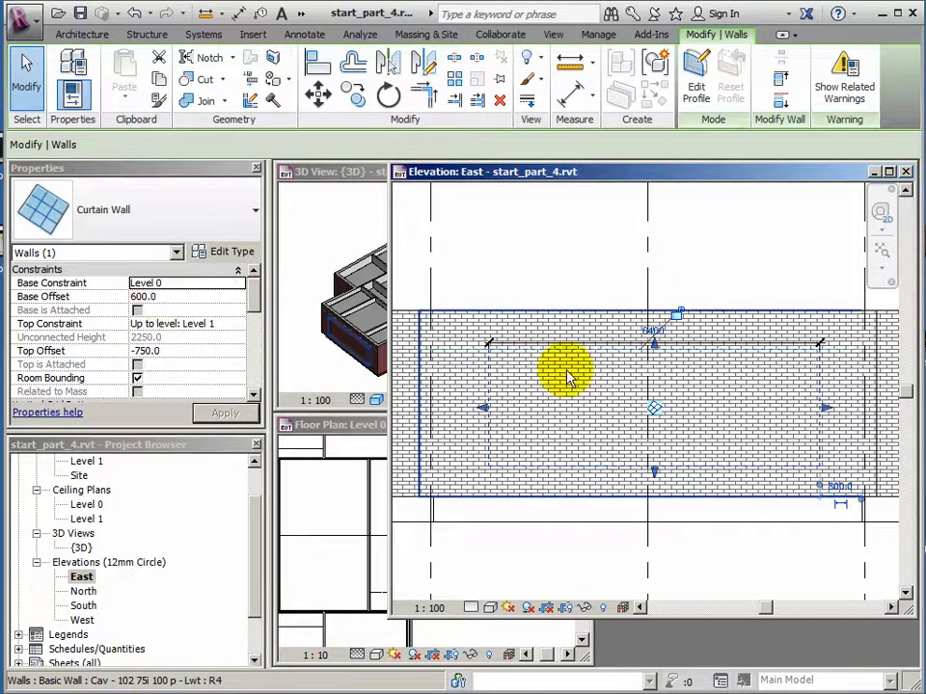
- Set the curtain wall's Base Offset to 300 and its Top Offset to -700
left_click(161, 298)
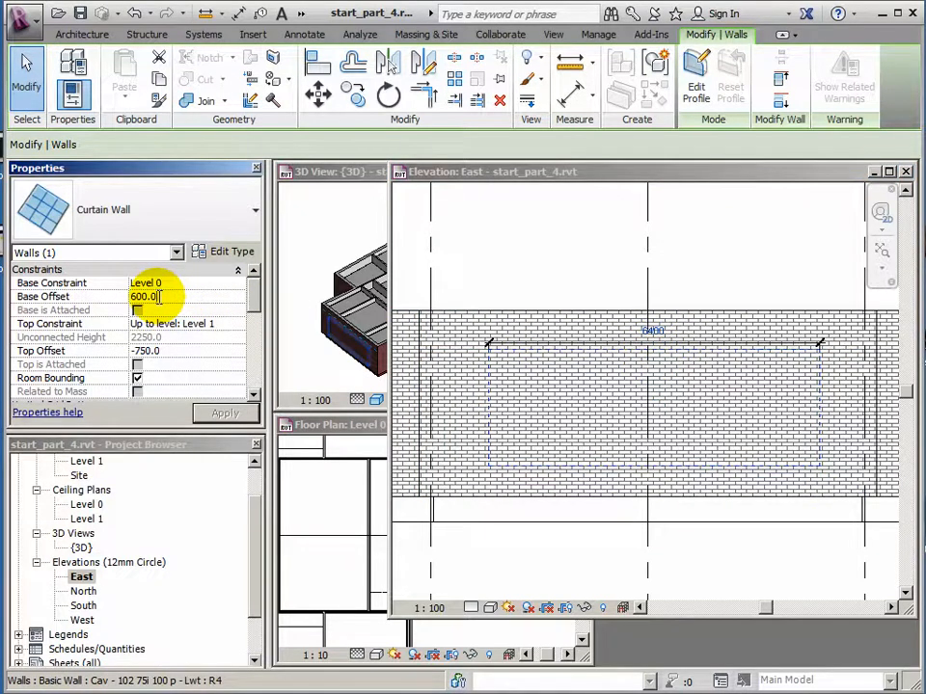
left_click_drag(159, 297, 97, 303)
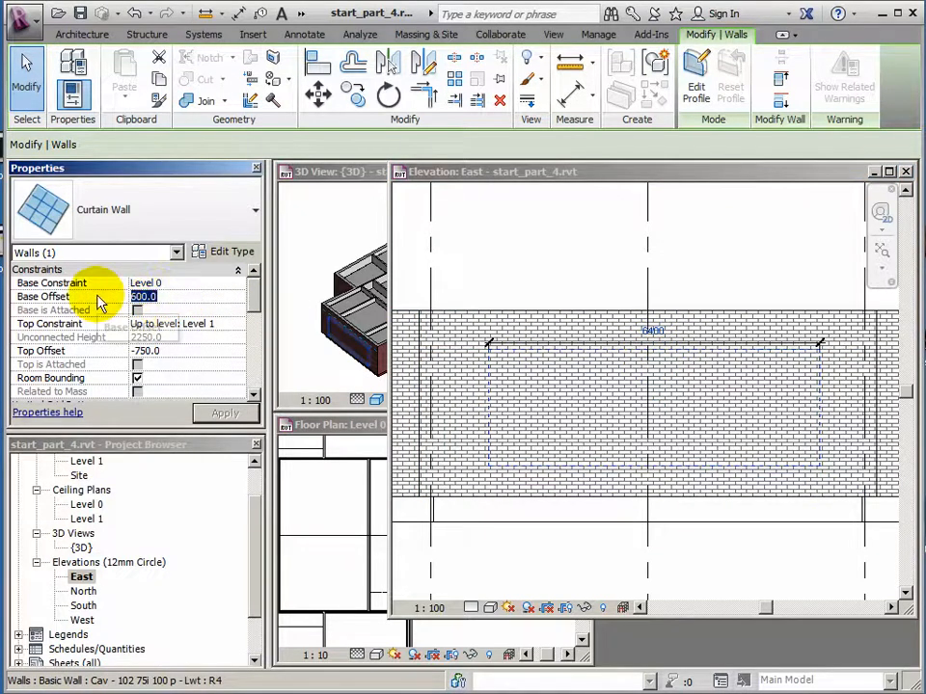
type("300")
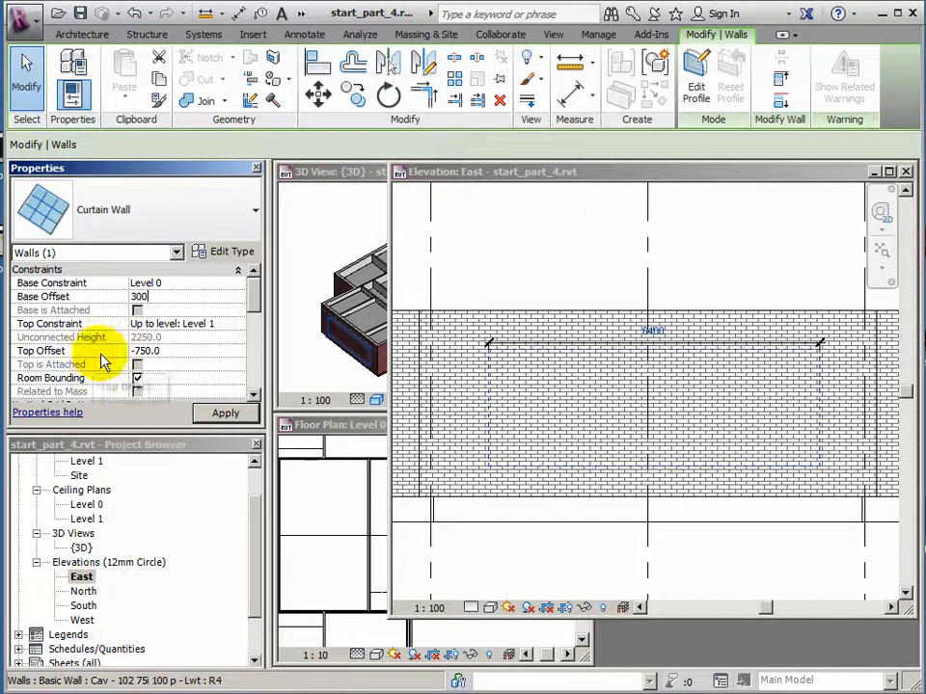
left_click(164, 353)
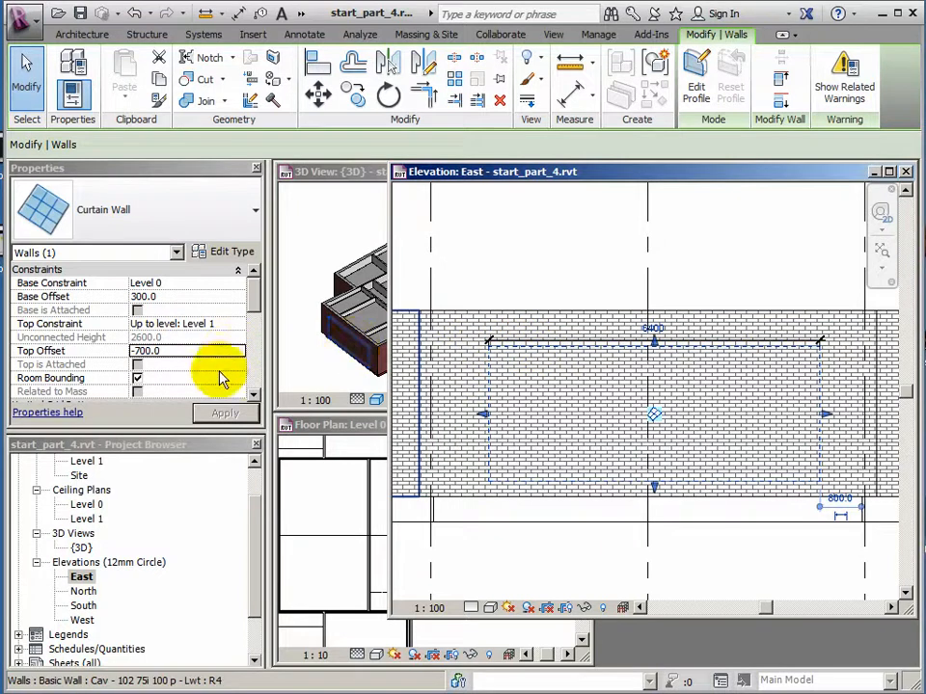
left_click(179, 351)
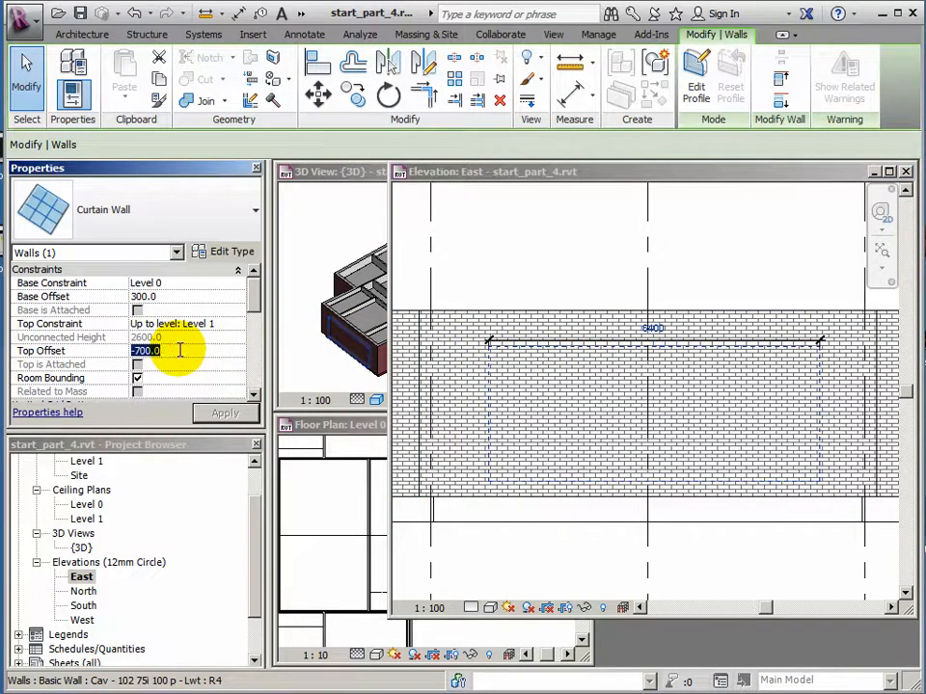
left_click(175, 351)
left_click(545, 349)
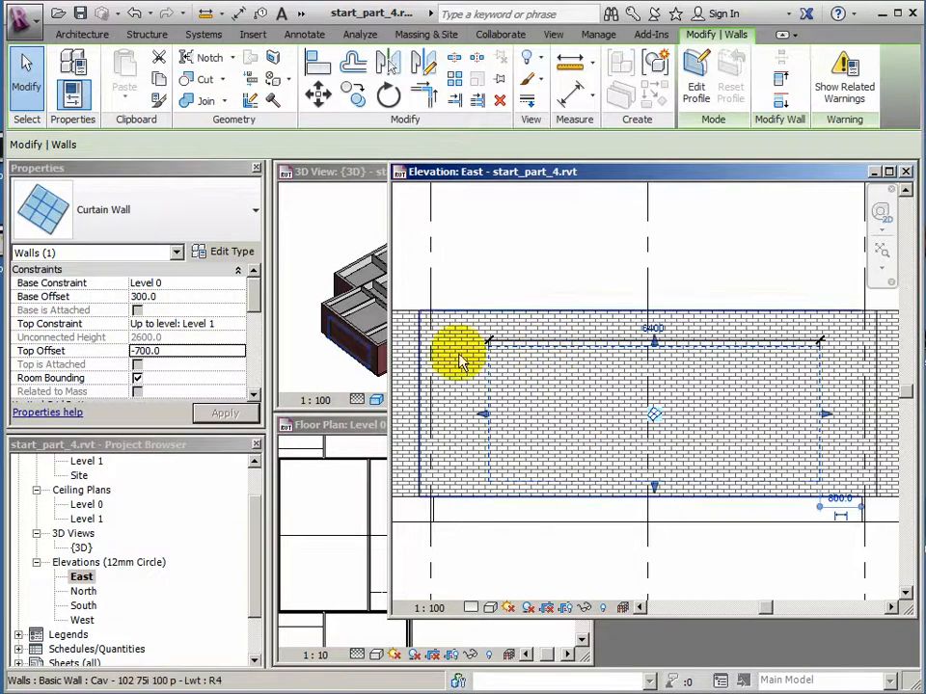
- Enable Automatically Embed in the Curtain Wall type properties and apply it to cut the opening in the host wall
left_click(230, 253)
left_click_drag(249, 138, 333, 106)
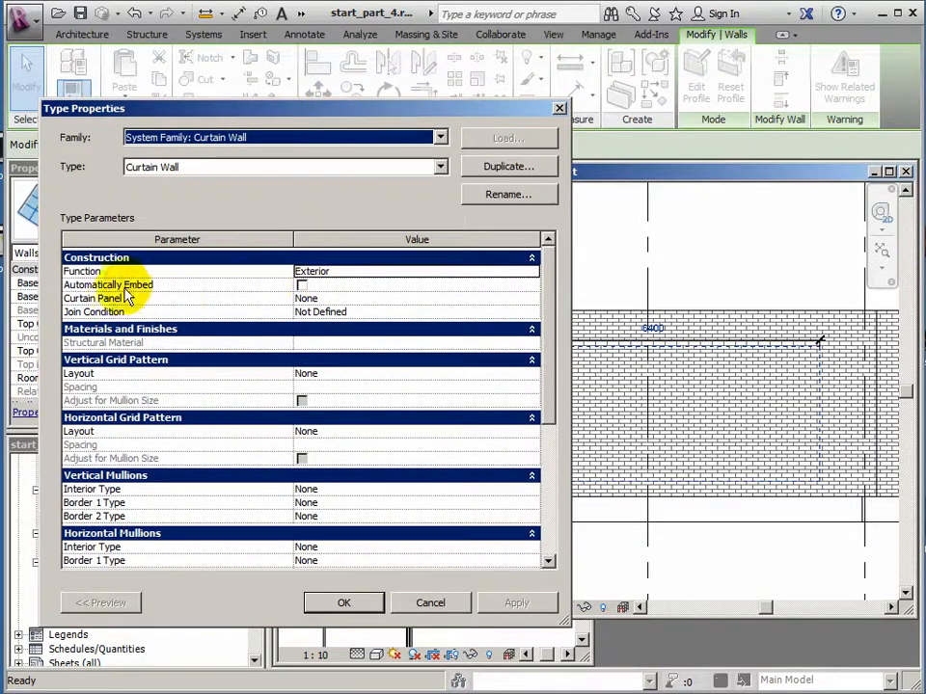
left_click(302, 285)
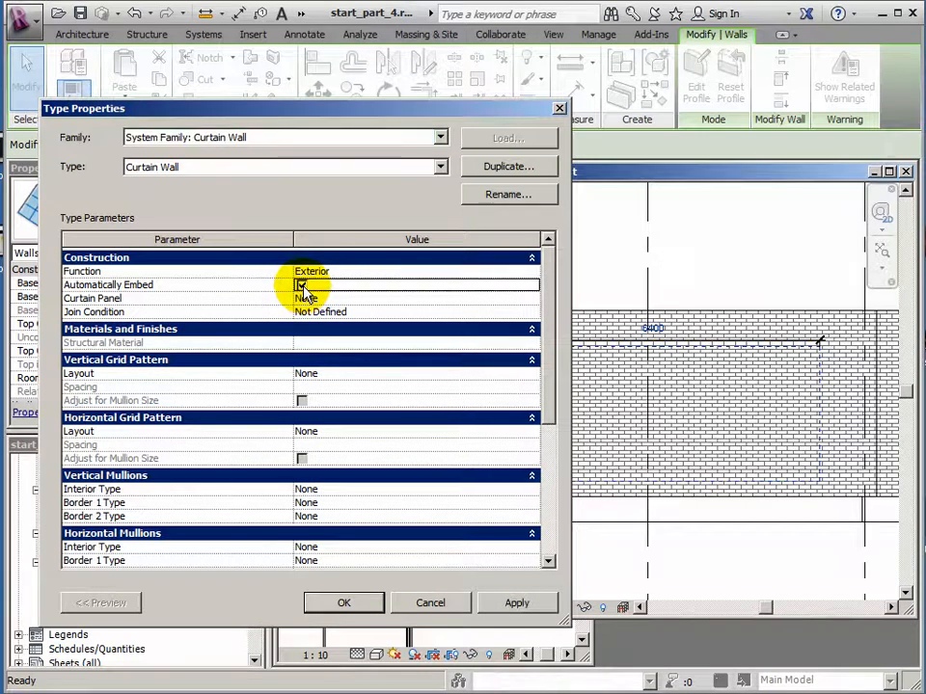
left_click(523, 605)
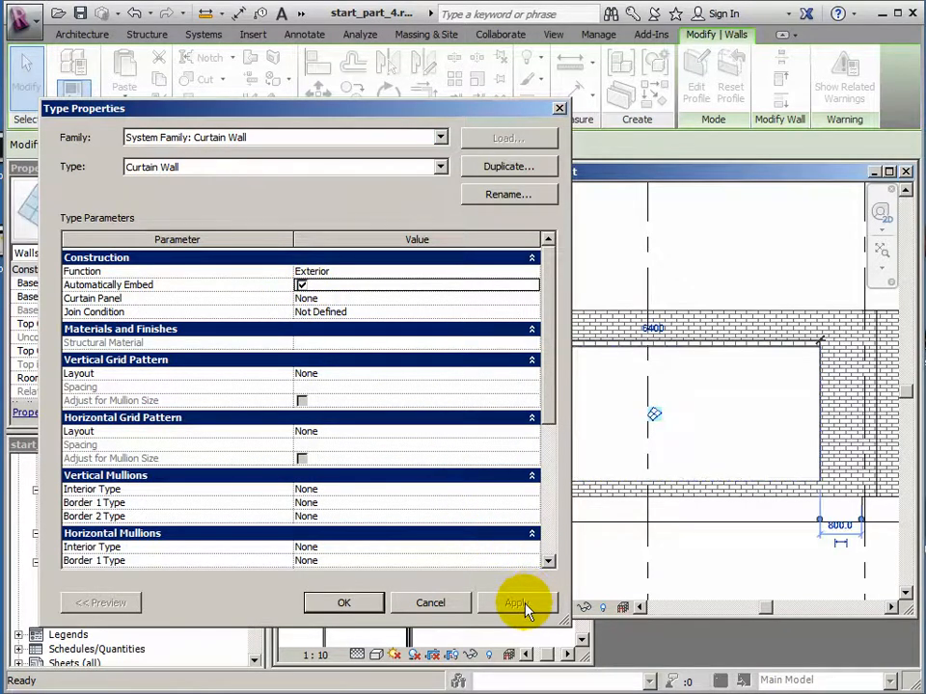
left_click(339, 604)
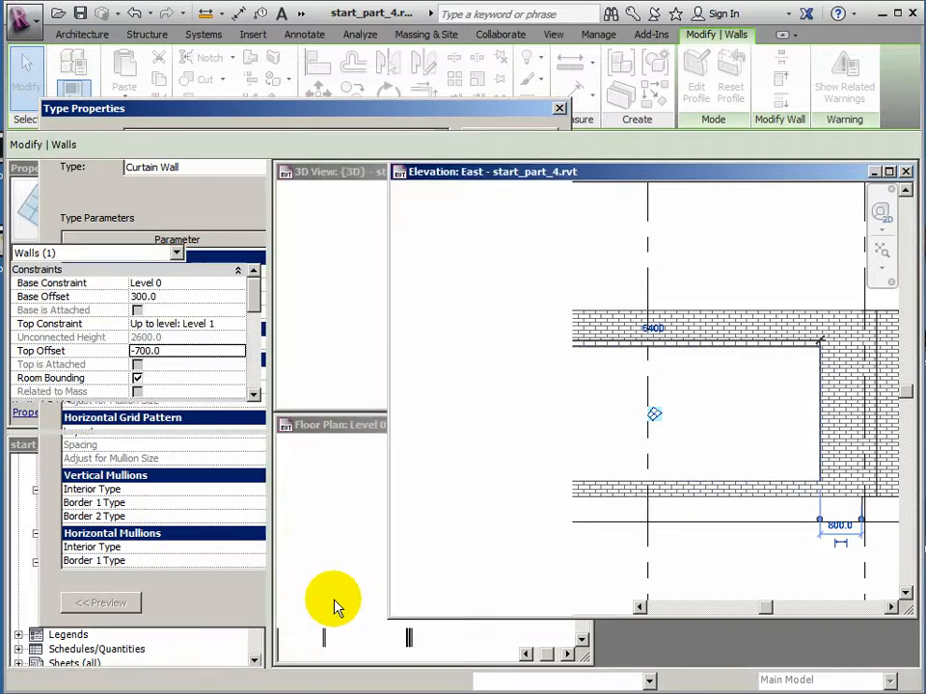
- Enlarge the 3D view and examine the curtain wall in the projecting east wall up close
left_click(358, 174)
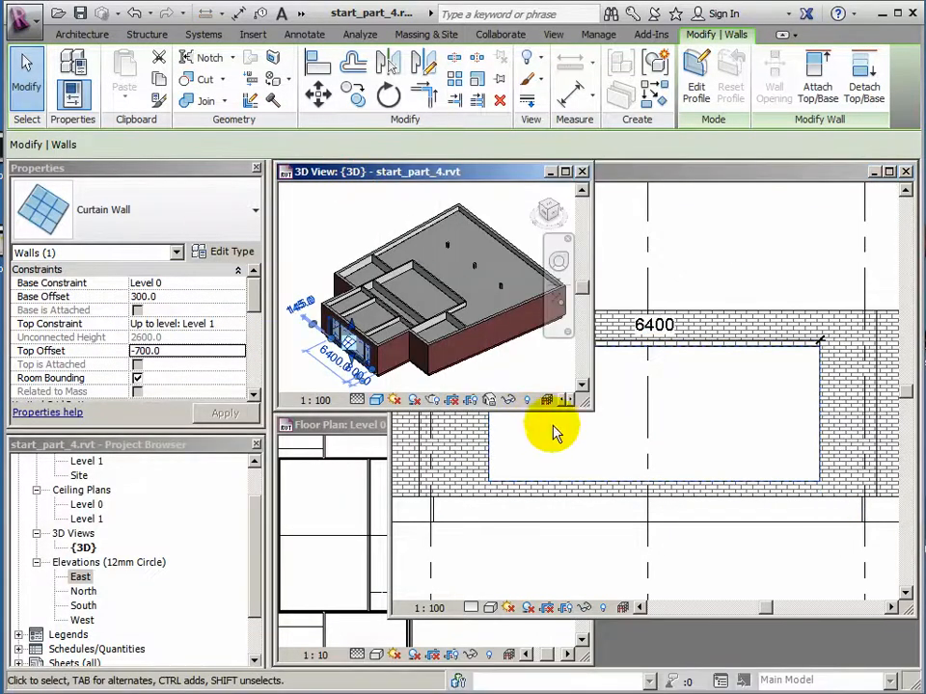
left_click_drag(585, 413, 822, 636)
scroll(344, 357, "up", 5)
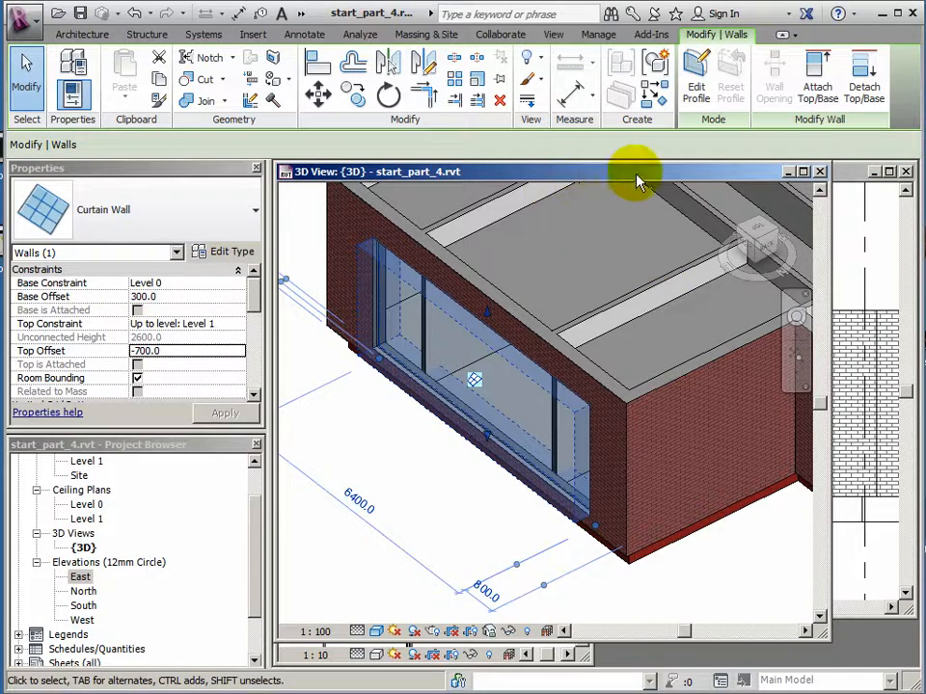
- Rearrange the 3D, East elevation and Level 0 floor plan windows, leaving an enlarged floor plan in front focused on the curtain wall
left_click(848, 179)
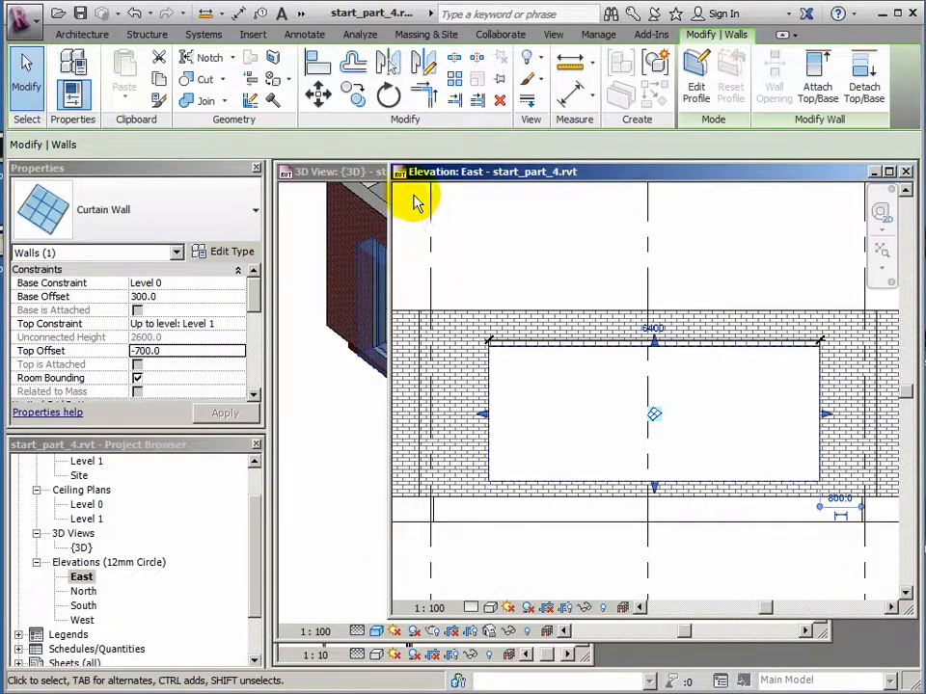
left_click_drag(678, 177, 718, 193)
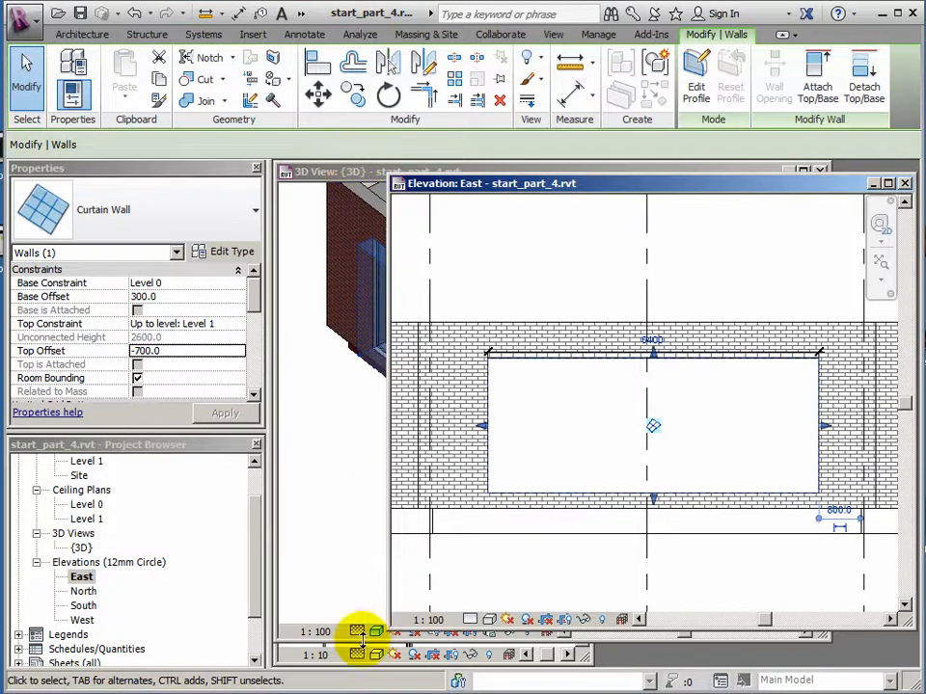
left_click(292, 659)
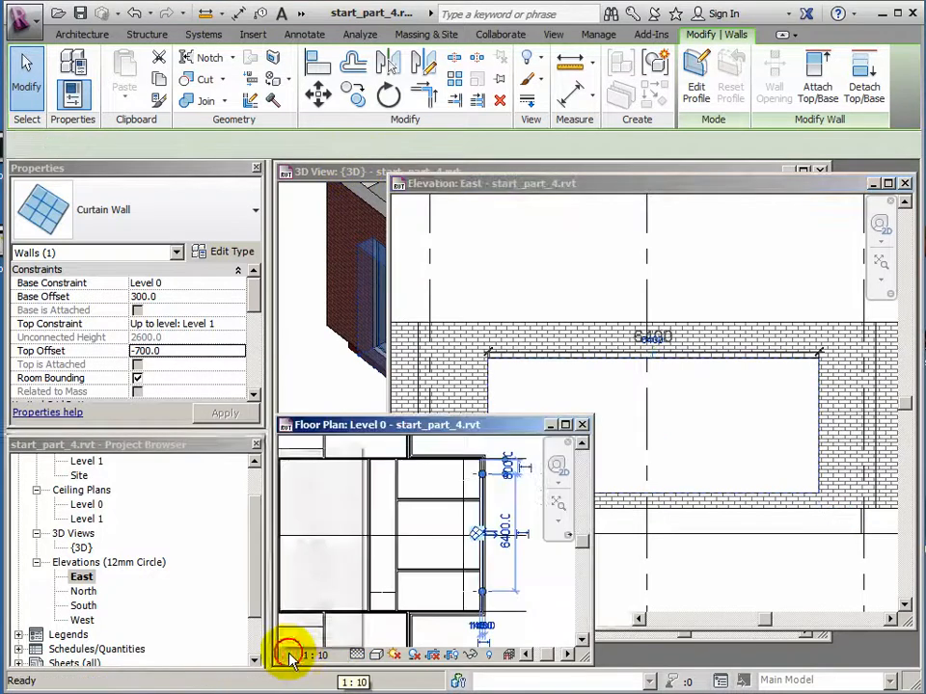
left_click_drag(451, 431, 473, 428)
left_click_drag(608, 407, 865, 184)
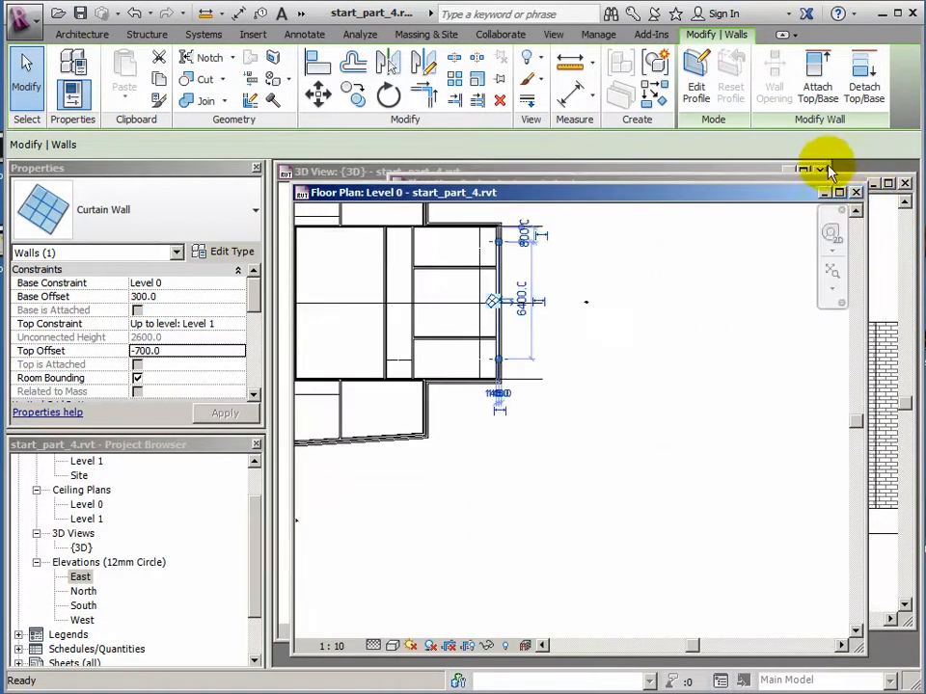
left_click(827, 166)
left_click_drag(906, 181, 903, 218)
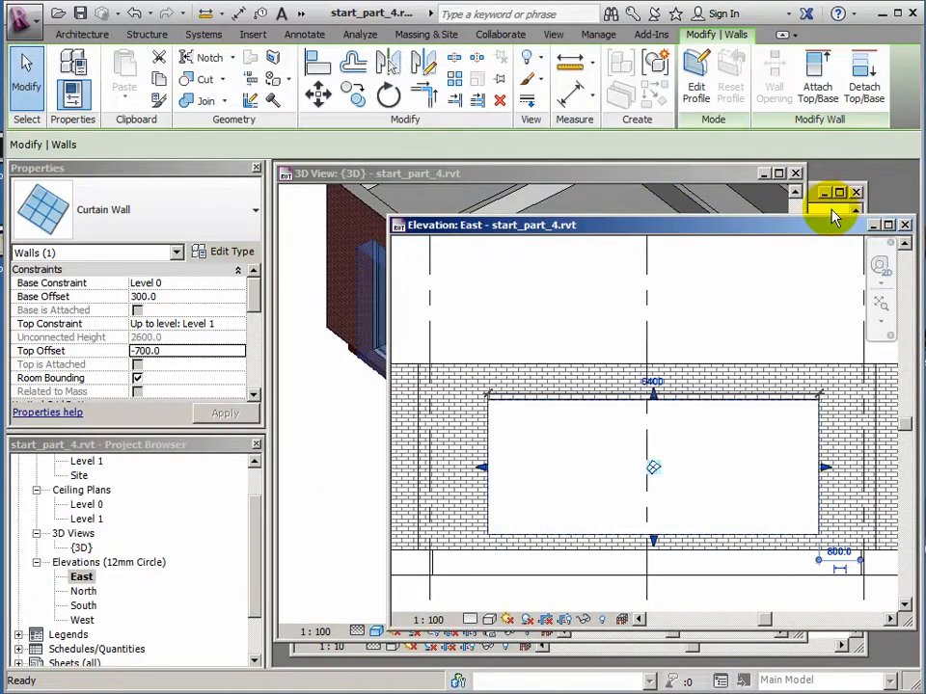
left_click(831, 210)
middle_click_drag(492, 300, 582, 423)
scroll(562, 457, "up", 1)
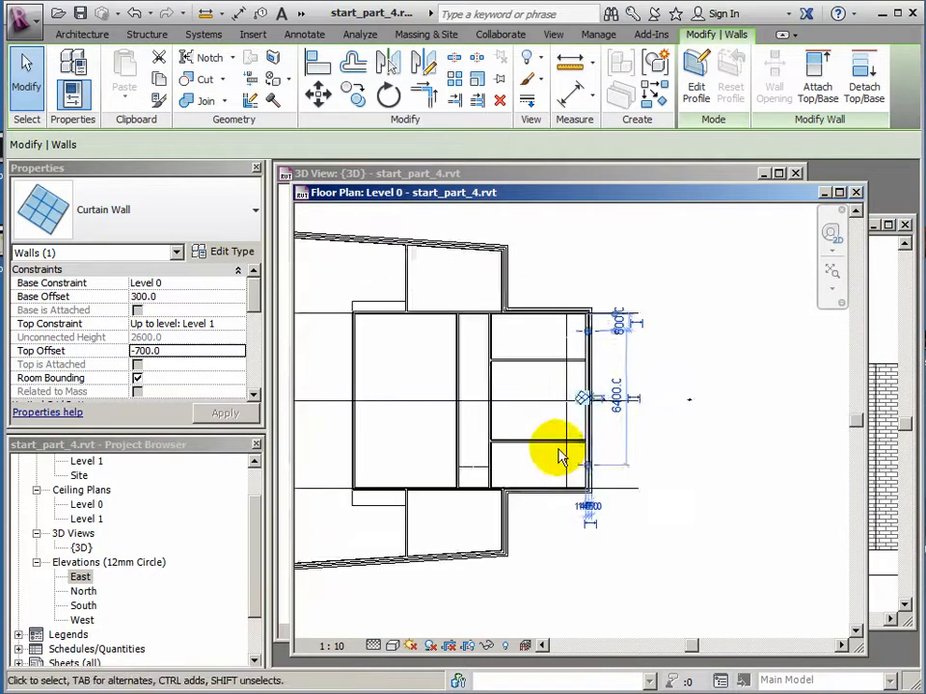
scroll(562, 457, "up", 2)
middle_click_drag(598, 407, 627, 468)
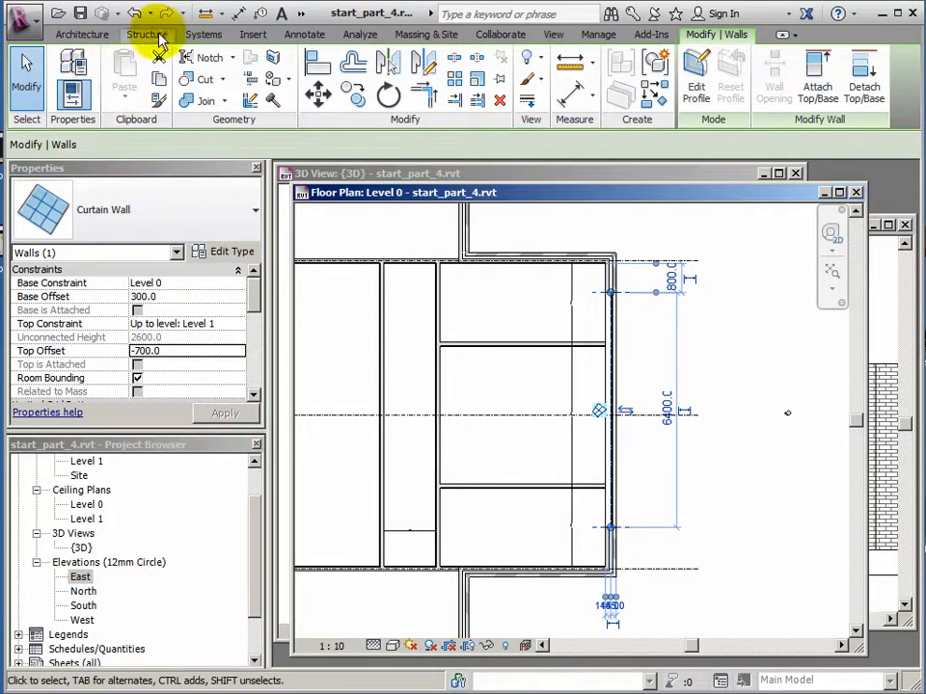
- Place an Aligned dimension across the curtain wall's two ends and the middle grid line, and apply the EQ constraint to centre it
left_click(304, 34)
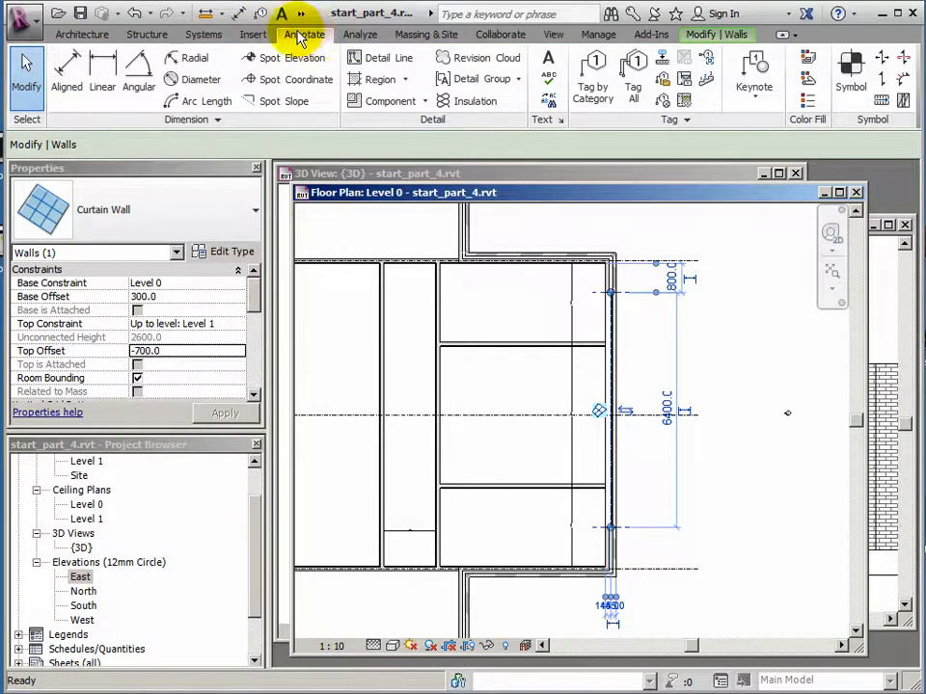
left_click(66, 83)
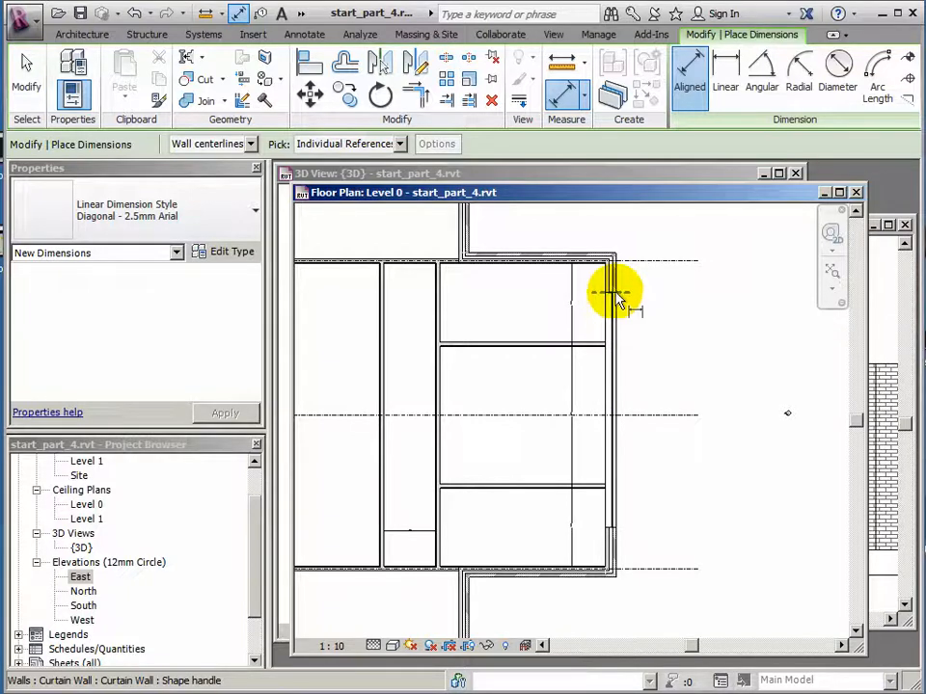
left_click(617, 295)
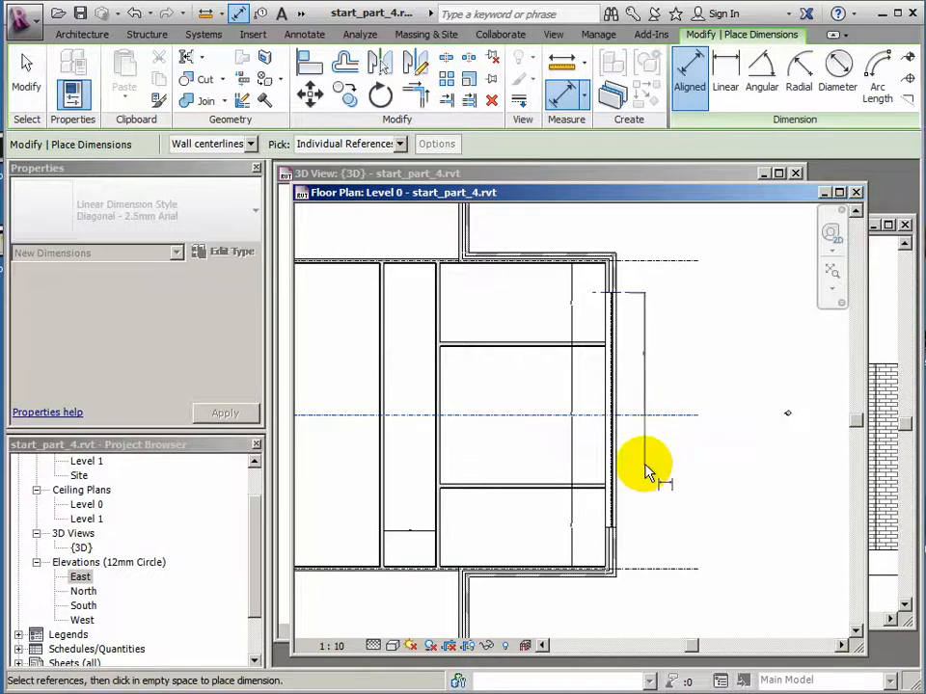
left_click(624, 528)
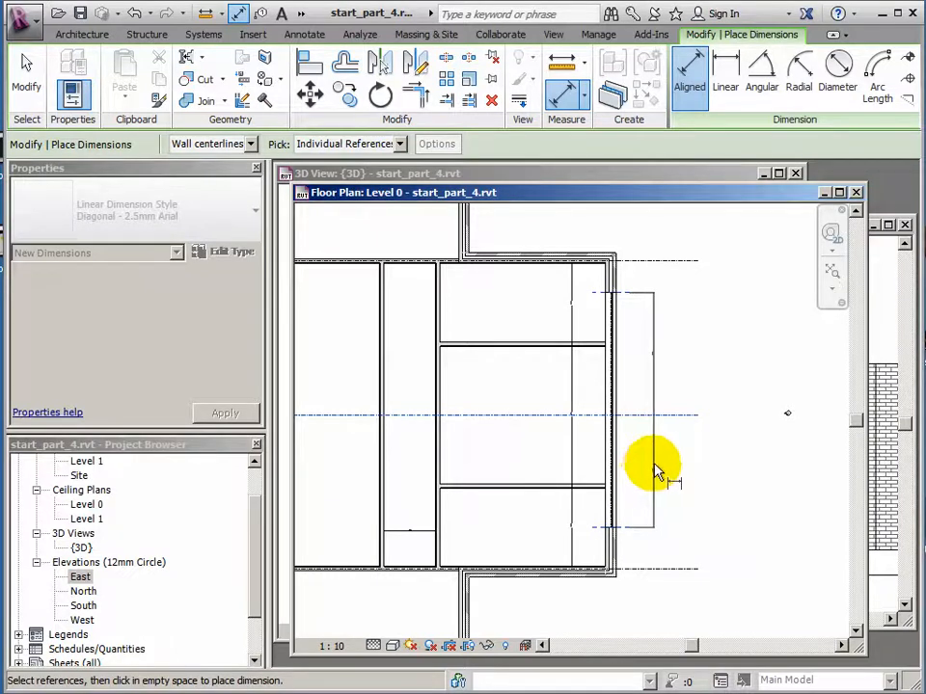
left_click(654, 473)
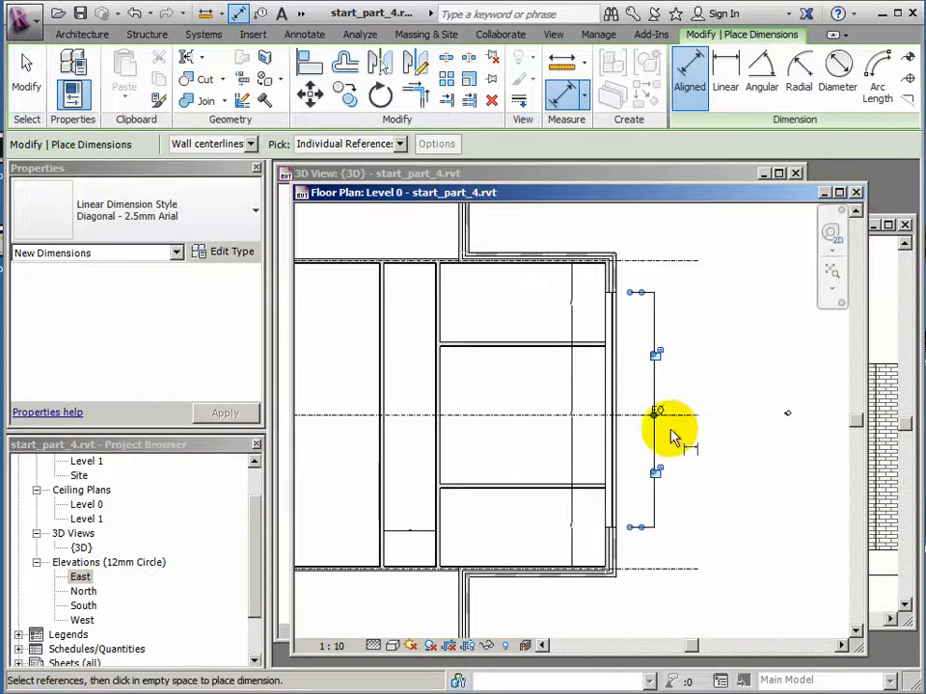
scroll(673, 443, "up", 2)
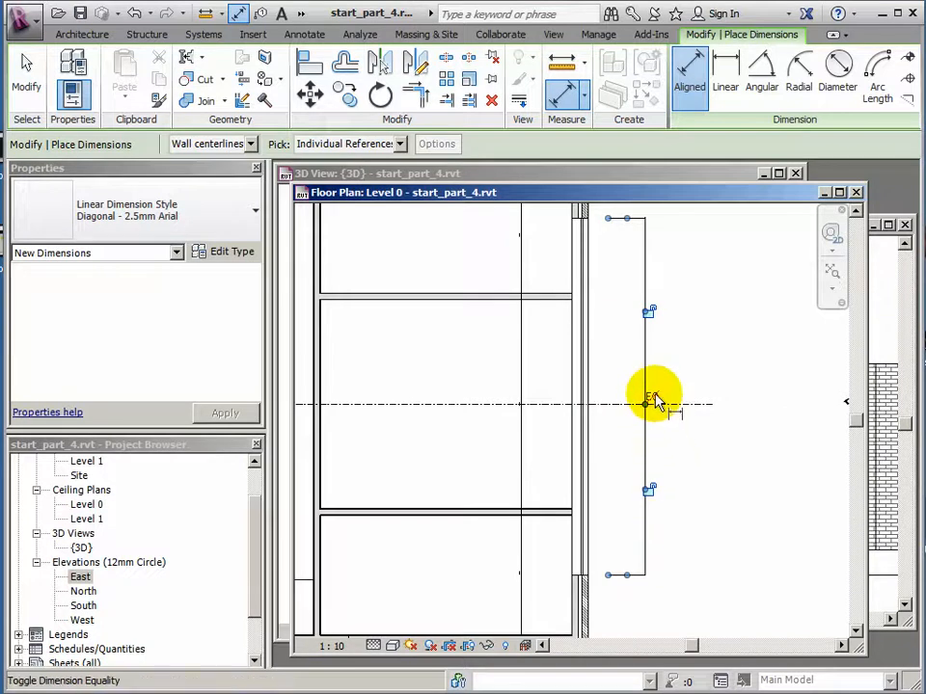
left_click(653, 401)
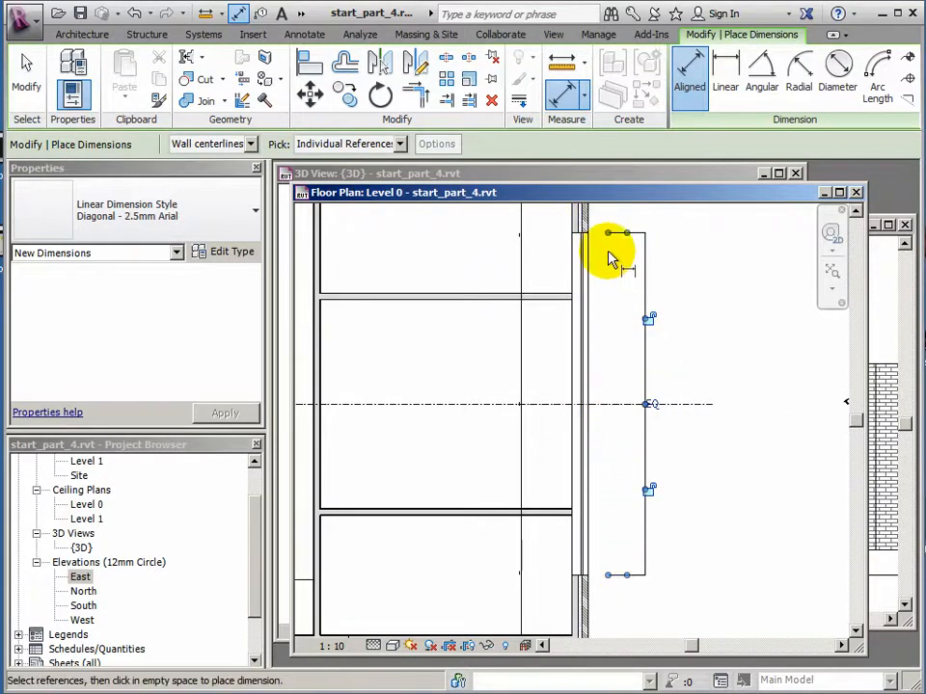
left_click(29, 85)
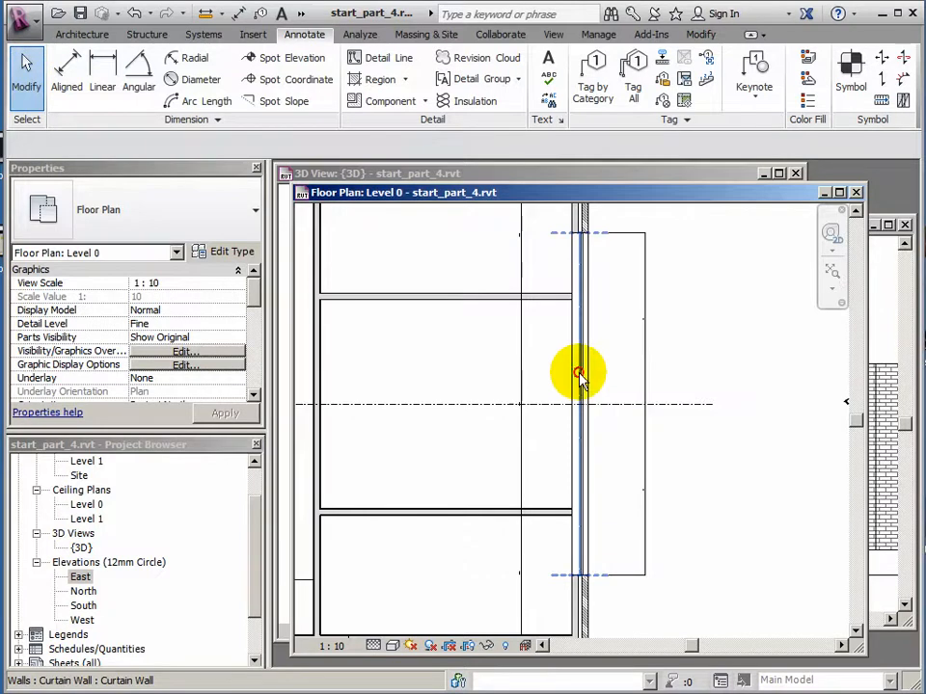
- Set the centred curtain wall's length to 6600 mm in the Level 0 floor plan
left_click(581, 379)
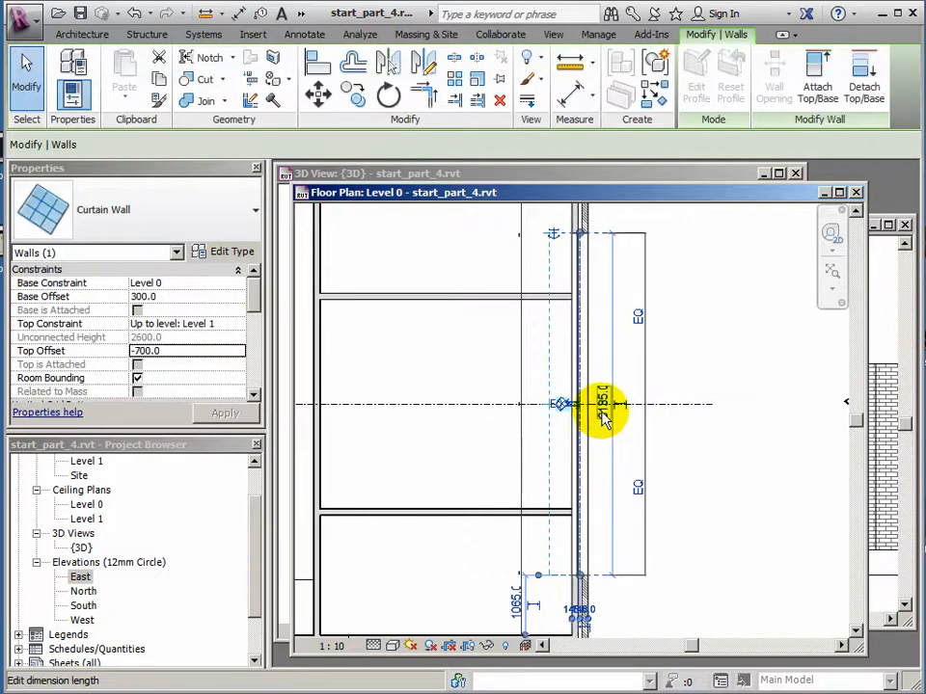
left_click(603, 405)
type("6")
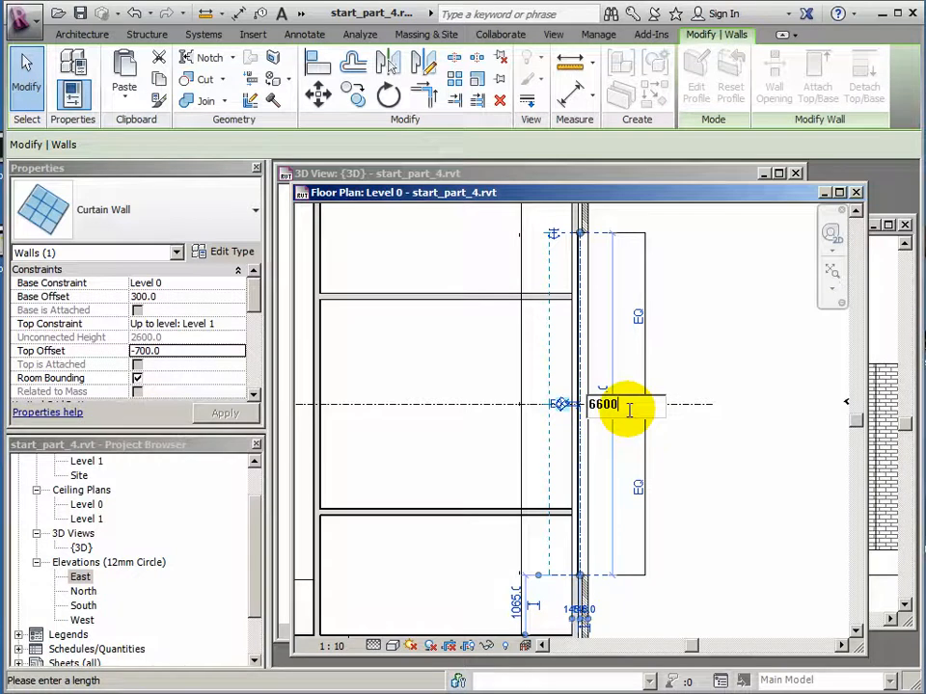
type("600")
key("Return")
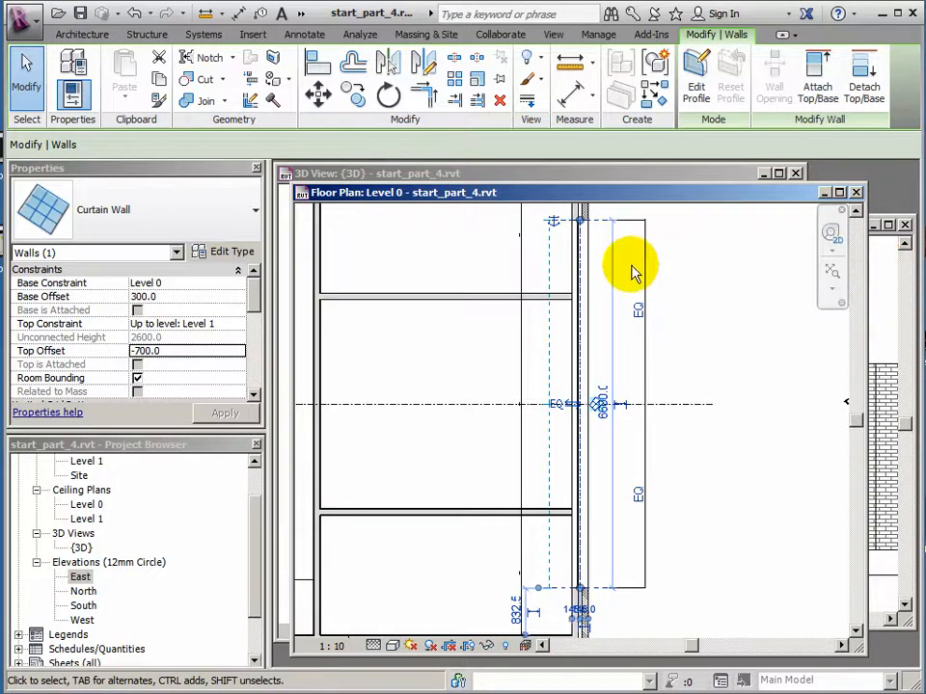
- In the East elevation, place three vertical curtain grid lines: 1500 mm from each end of the curtain wall and one at its middle
left_click(887, 294)
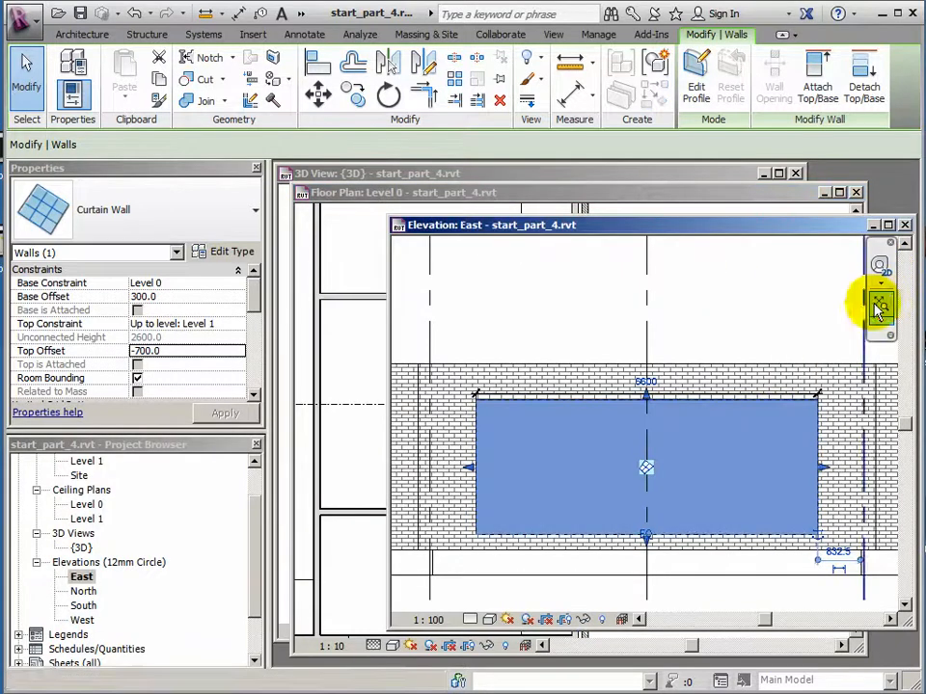
left_click(602, 334)
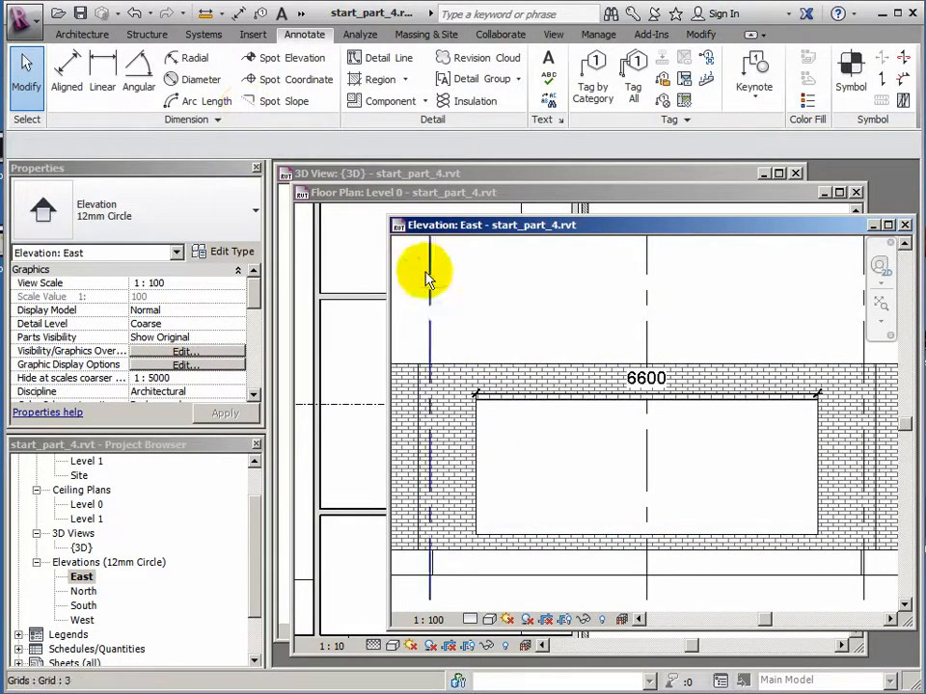
left_click(81, 35)
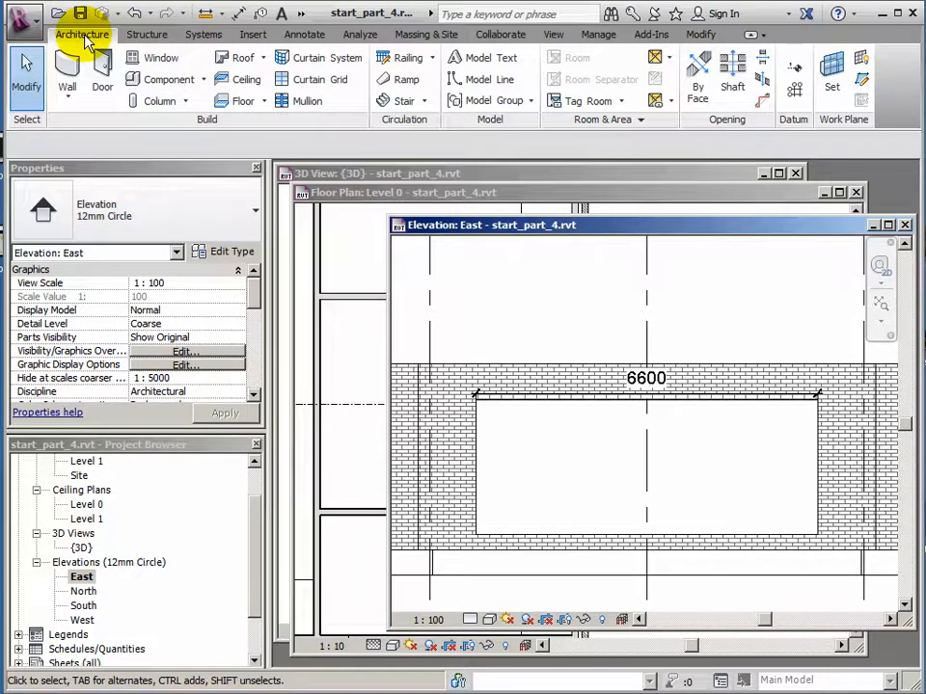
left_click(308, 85)
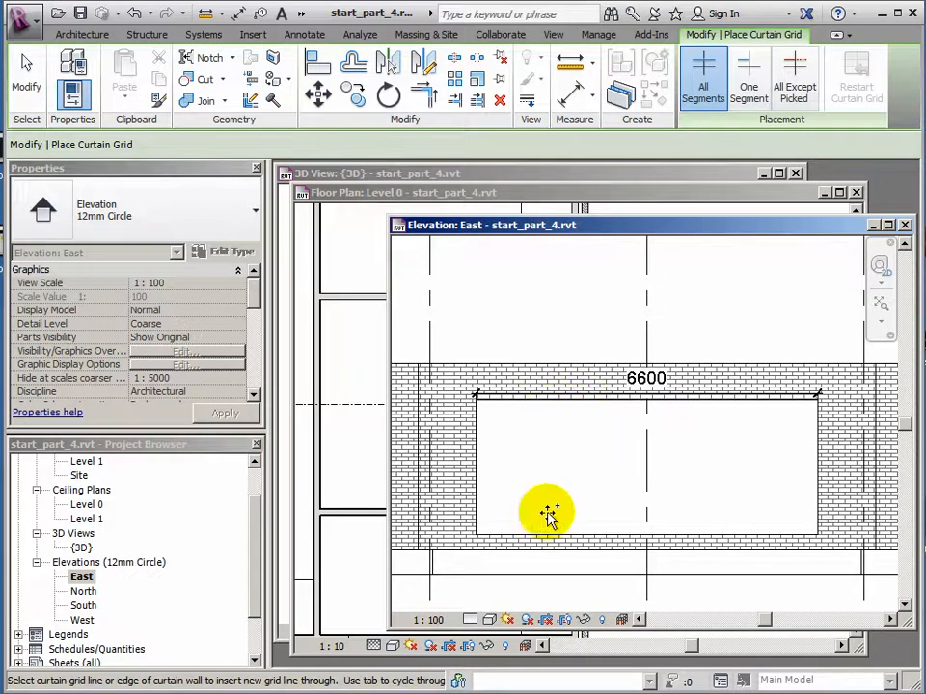
left_click(555, 408)
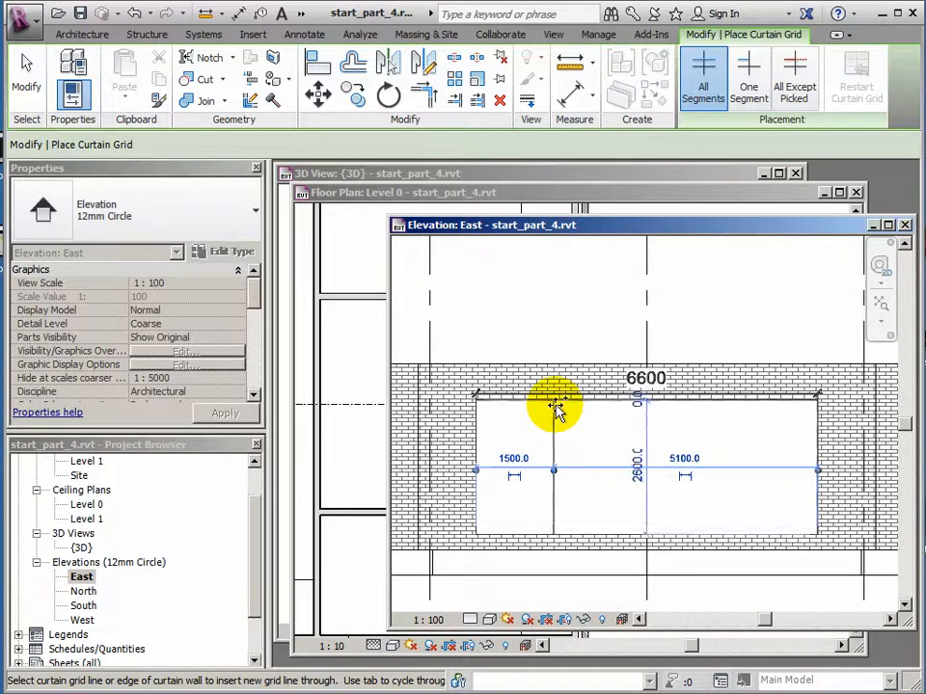
left_click(740, 405)
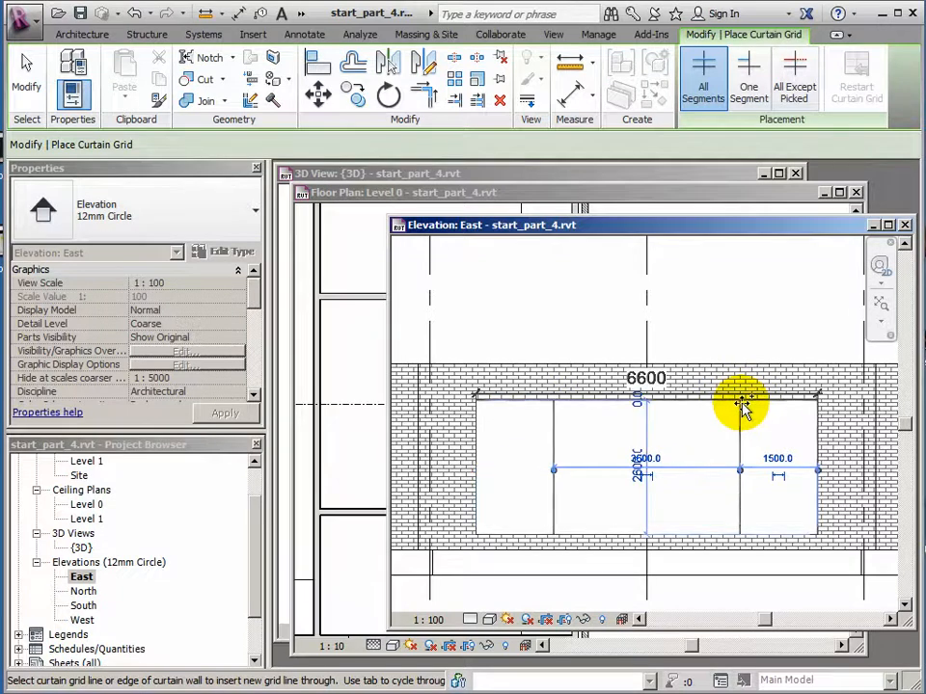
left_click(646, 405)
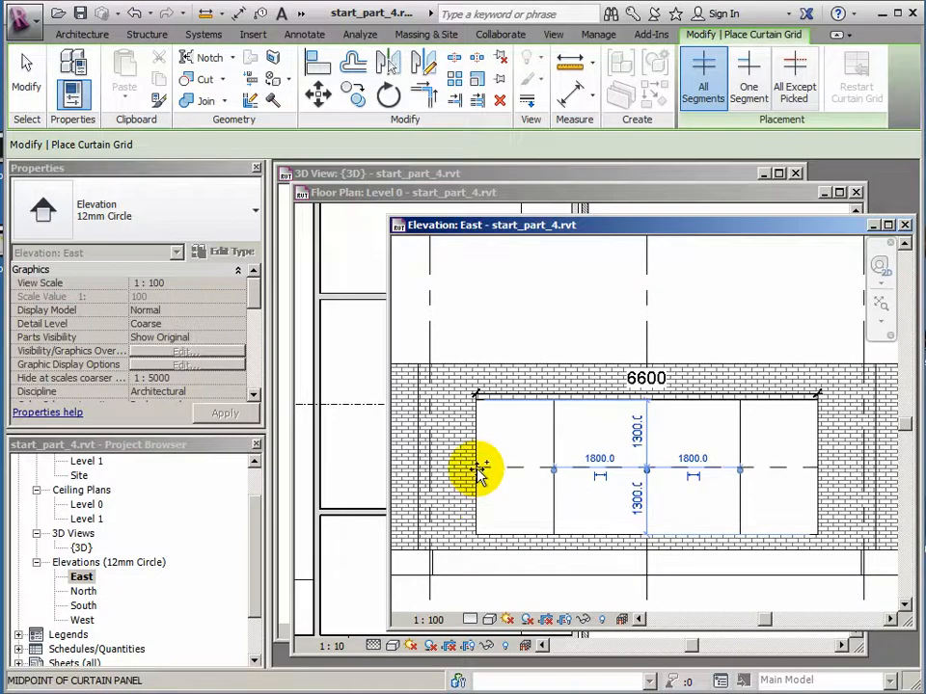
- Add three horizontal curtain grid lines, one at mid-height and one halfway through each half, spaced 650 mm apart
left_click(476, 470)
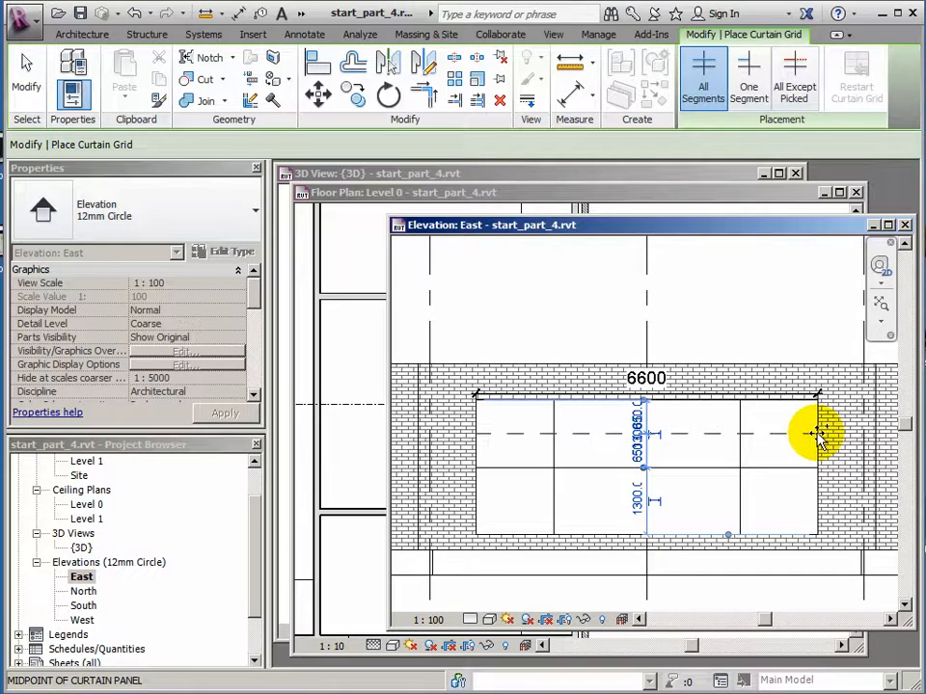
left_click(480, 434)
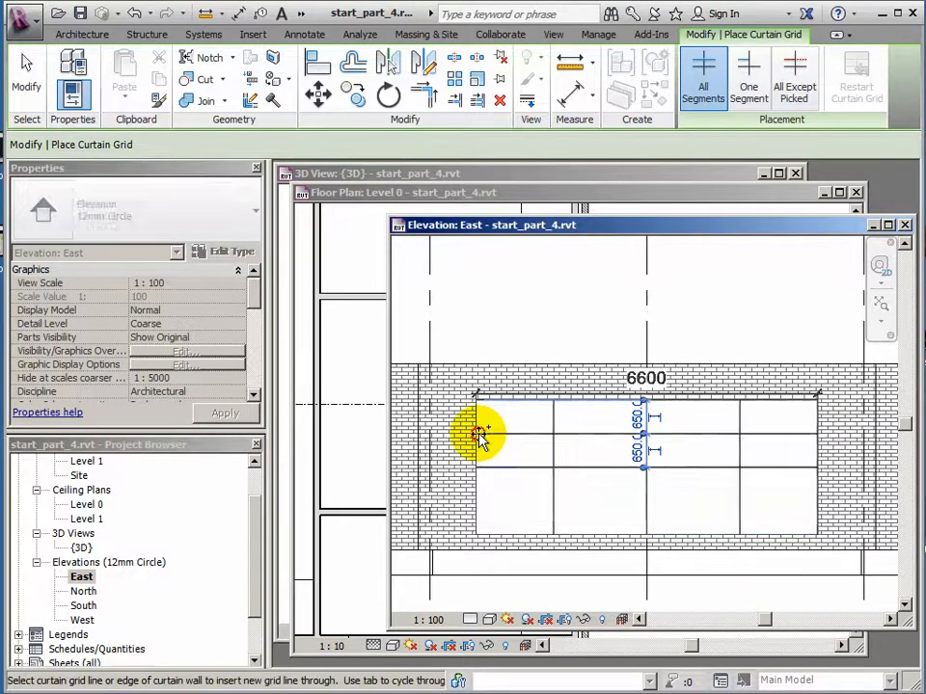
left_click(480, 502)
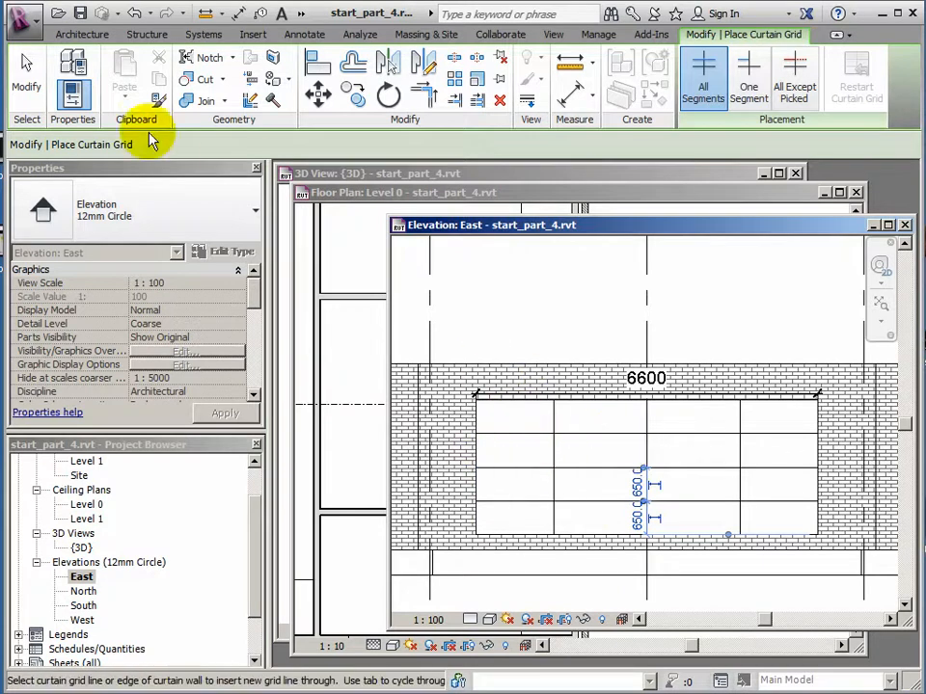
left_click(27, 79)
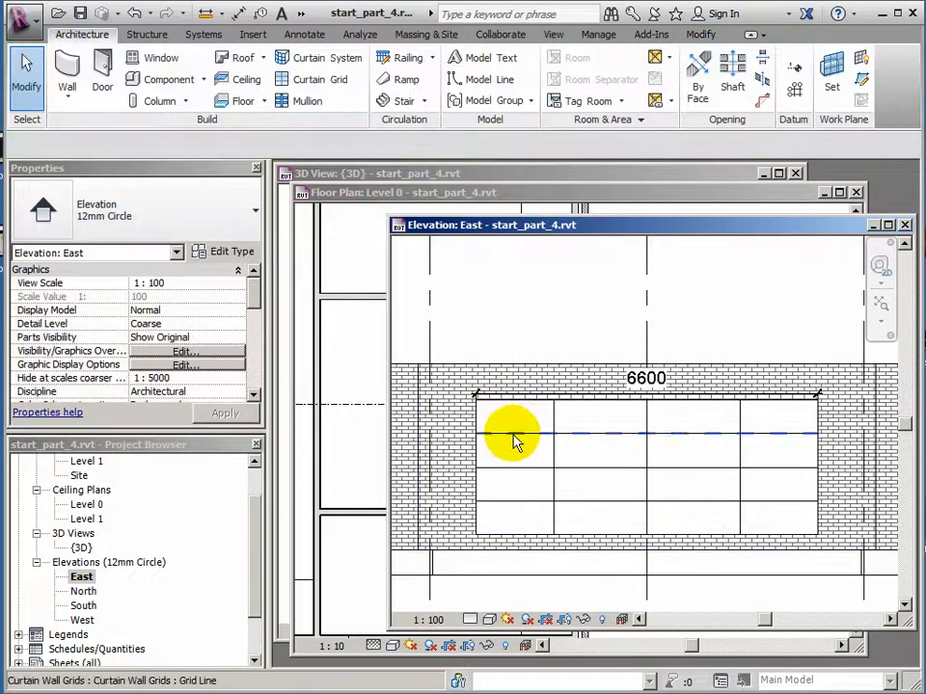
- Try moving the uppermost horizontal curtain grid line down to 700 mm below the curtain wall's top edge, and undo the moves
left_click(514, 441)
mouse_move(502, 425)
left_mouse_down()
mouse_move(504, 450)
mouse_move(502, 437)
left_mouse_up()
scroll(508, 439, "up", 2)
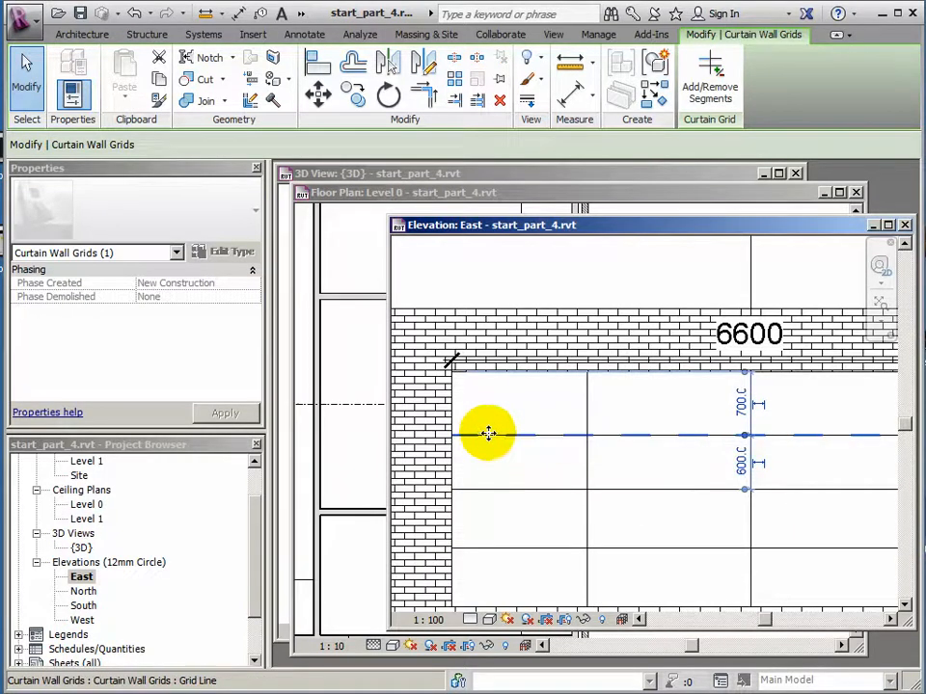
left_click_drag(489, 423, 496, 433)
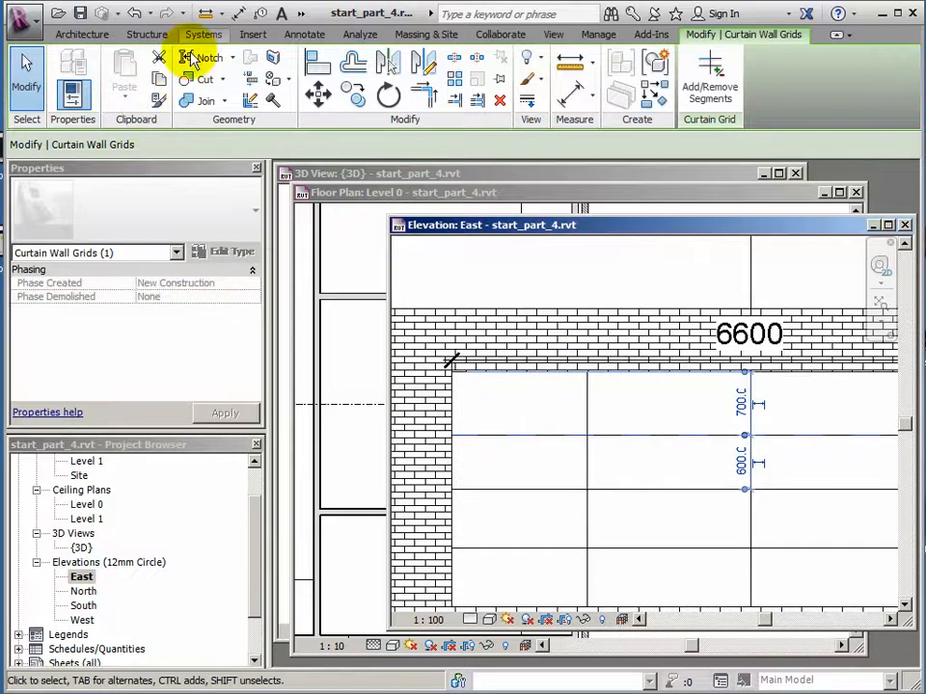
left_click(132, 16)
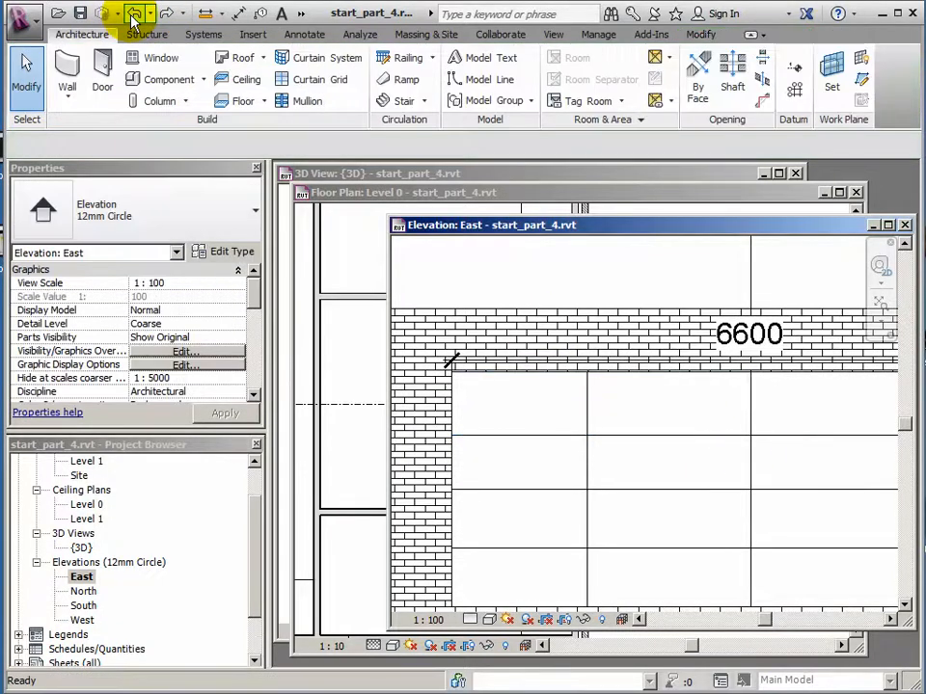
left_click(133, 18)
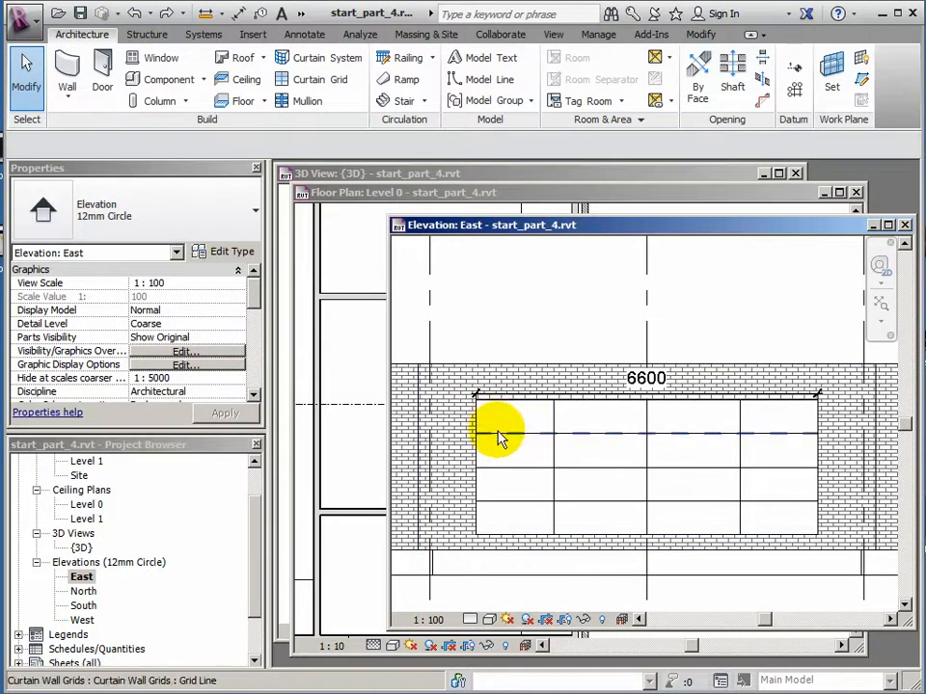
- Place Rectangular Mullion 50 x 150mm on all grid lines of the curtain wall
left_click(495, 433)
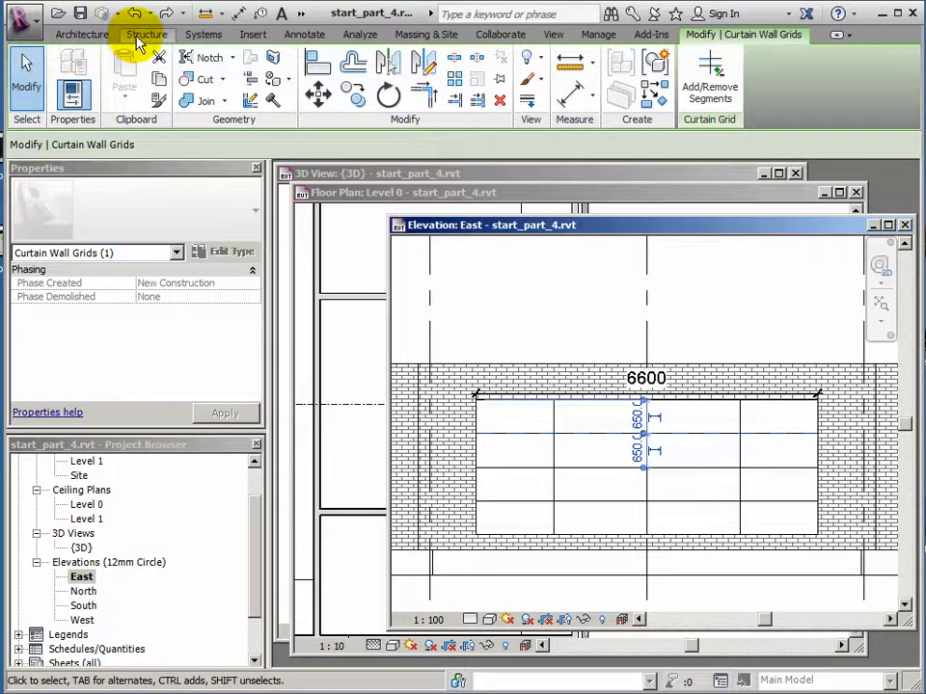
left_click(96, 38)
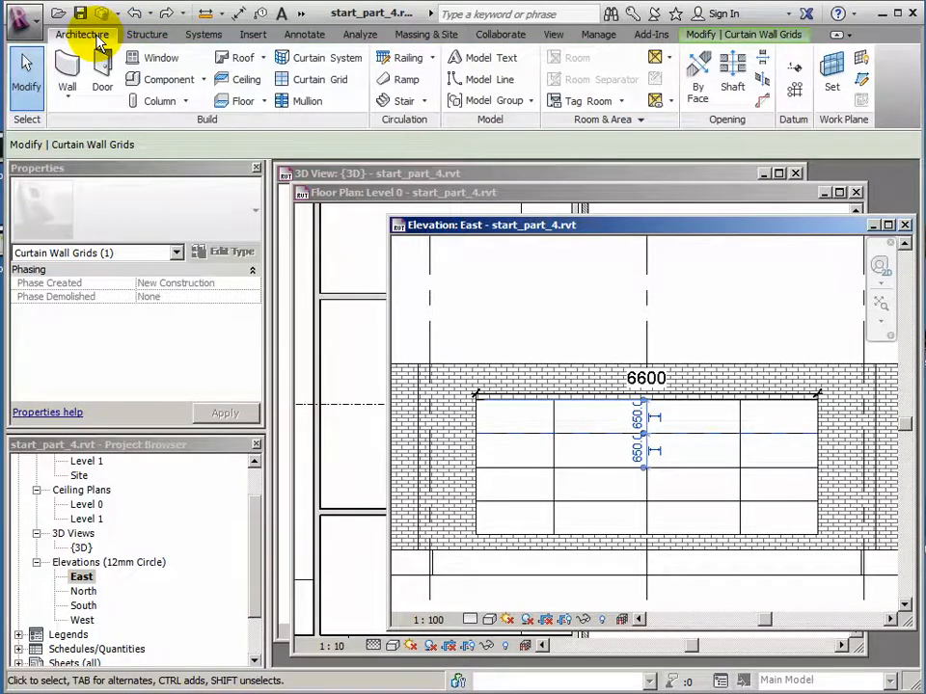
left_click(305, 101)
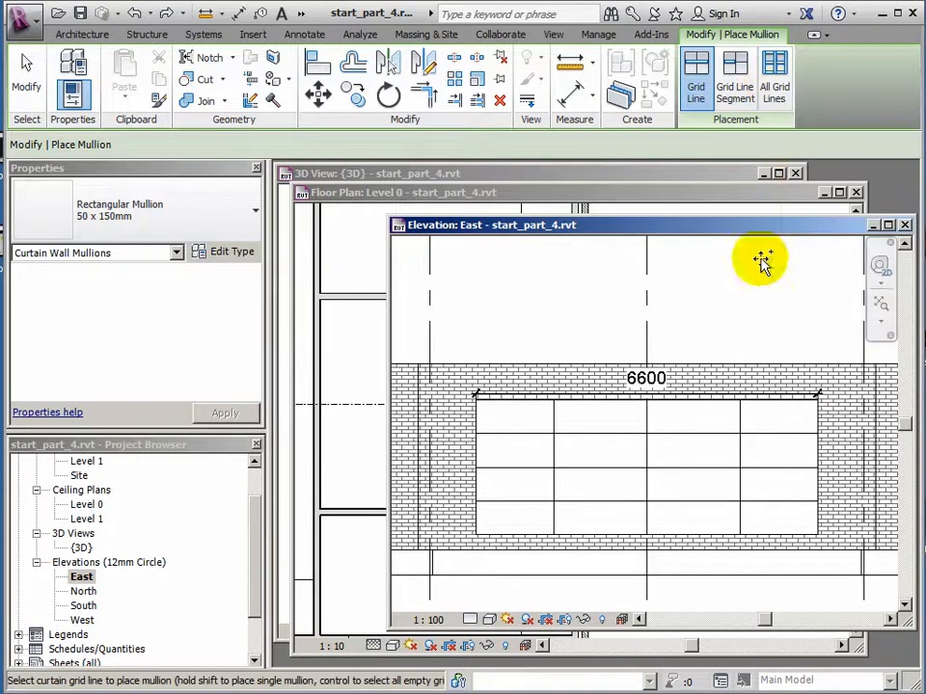
left_click(776, 89)
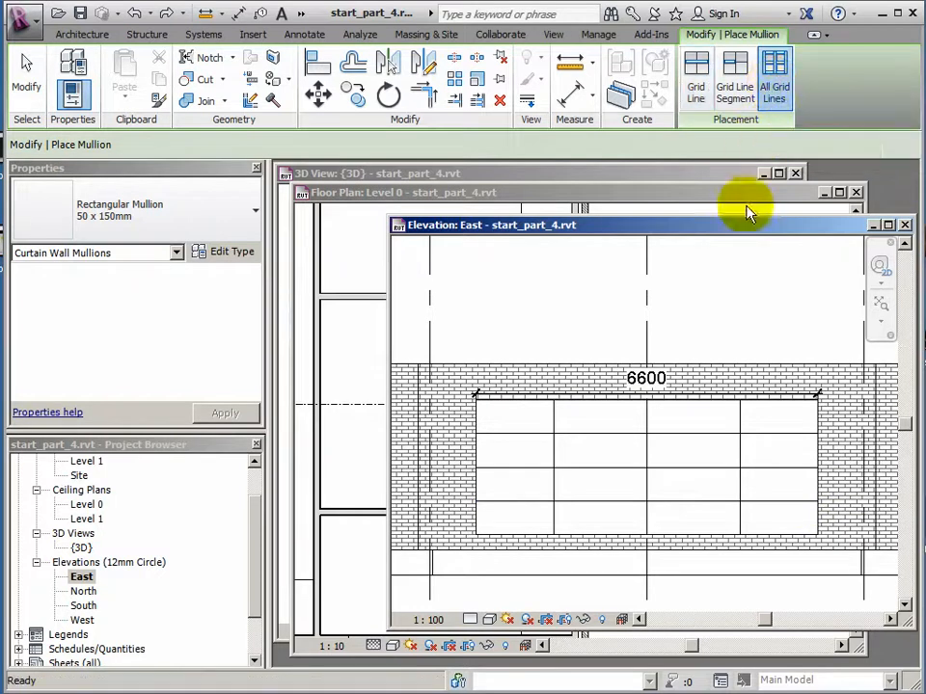
left_click(673, 433)
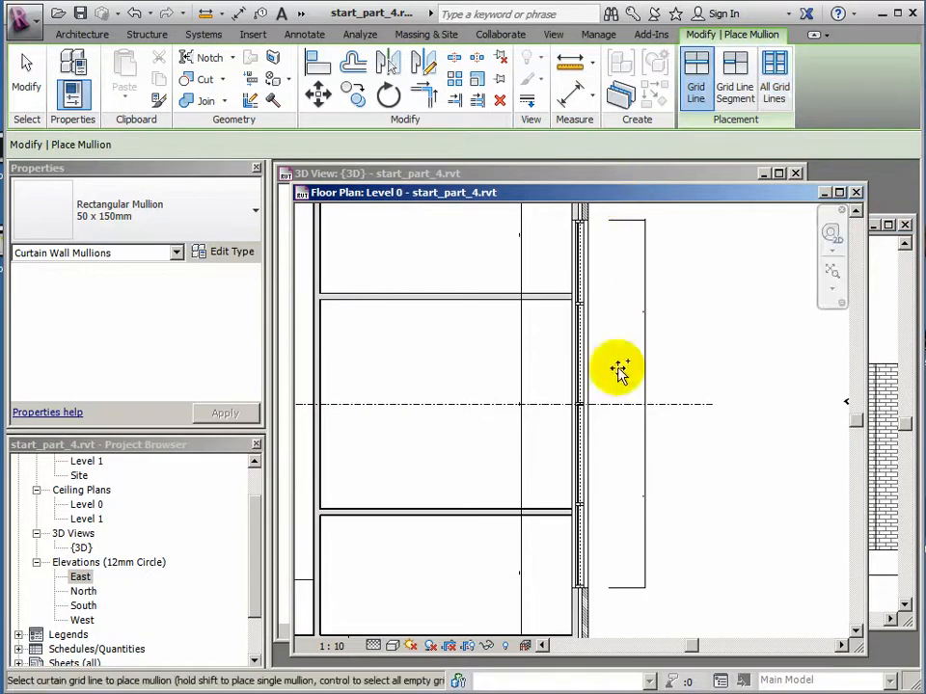
- Examine the mullions and glazing position in the Level 0 floor plan, at the wall end and at the middle grid line, and leave mullion placement
scroll(585, 364, "up", 4)
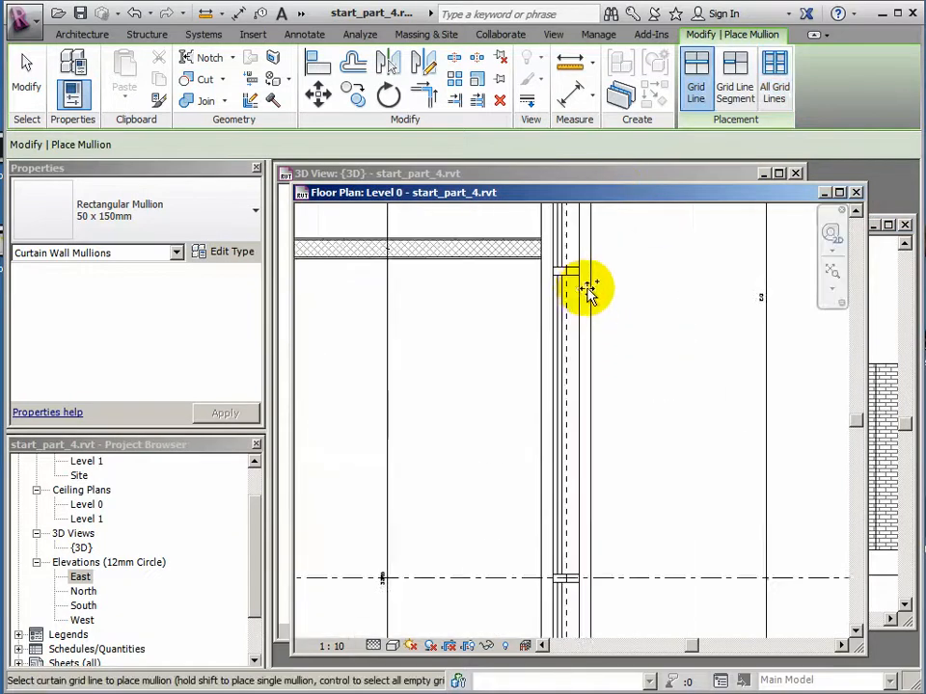
mouse_move(564, 309)
middle_mouse_down()
mouse_move(582, 378)
mouse_move(573, 330)
mouse_move(564, 399)
middle_mouse_up()
scroll(564, 327, "up", 3)
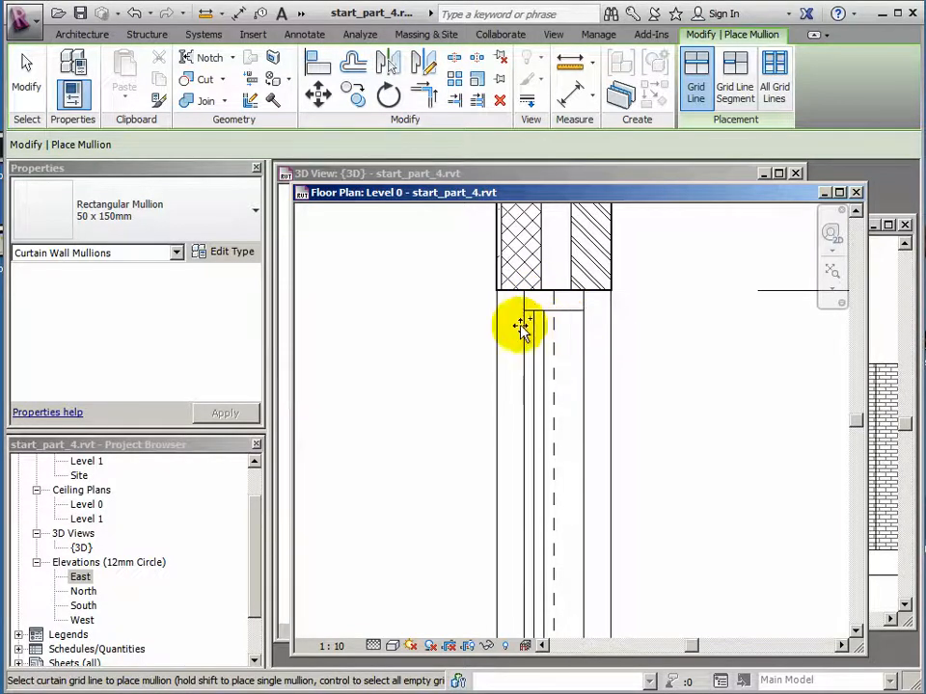
scroll(537, 365, "down", 2)
middle_click_drag(564, 456, 558, 280)
mouse_move(555, 506)
middle_mouse_down()
mouse_move(557, 322)
mouse_move(564, 328)
middle_mouse_up()
scroll(566, 476, "down", 1)
middle_click_drag(566, 475, 568, 388)
scroll(550, 466, "up", 3)
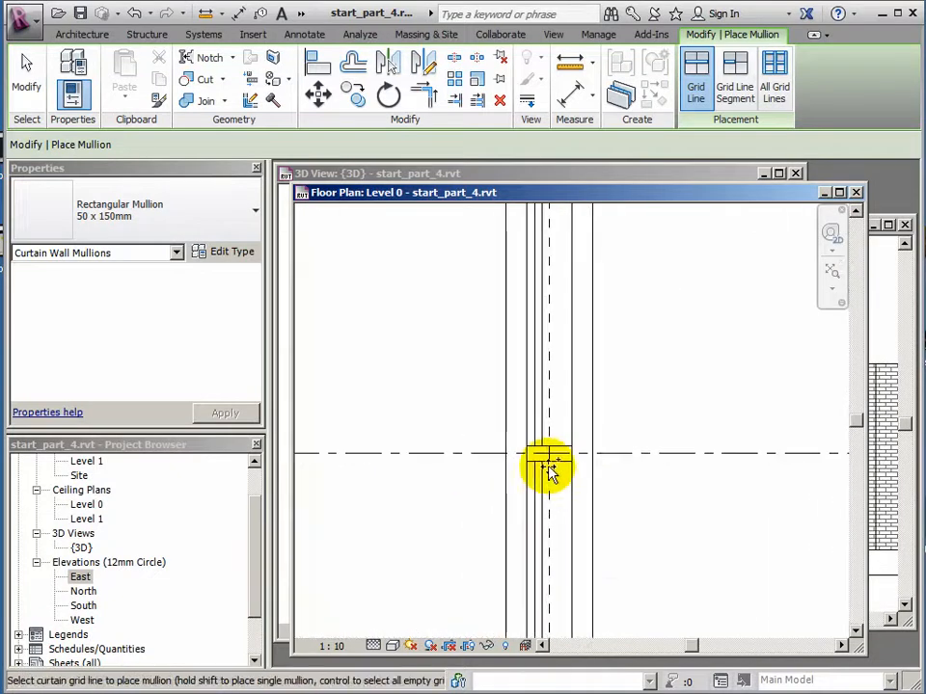
left_click(27, 72)
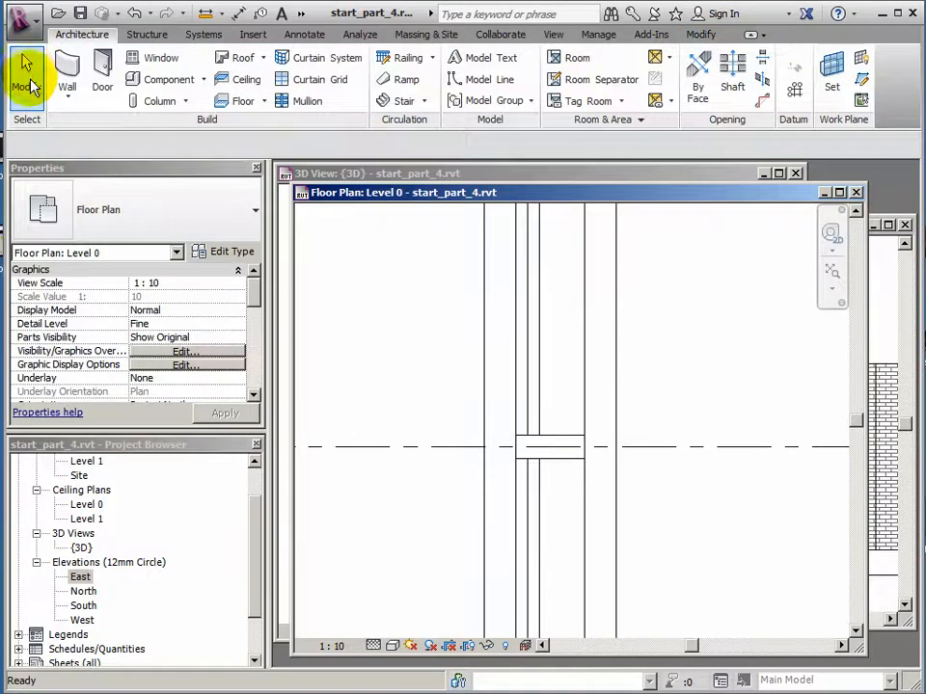
- Flip the curtain wall's orientation so its glazing sits towards the exterior side of the mullions
left_click(535, 419)
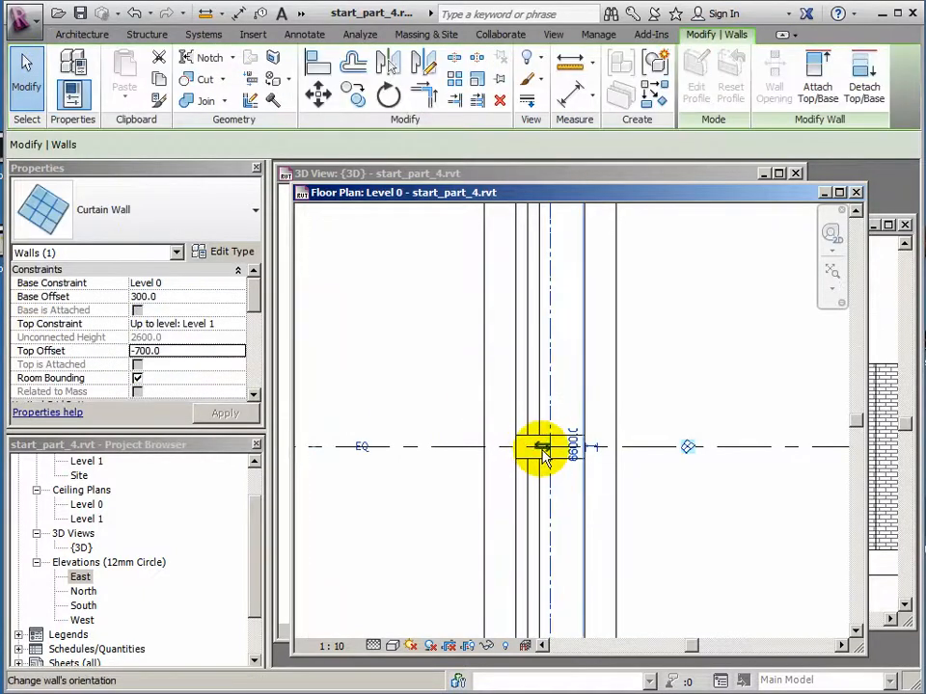
scroll(542, 453, "up", 4)
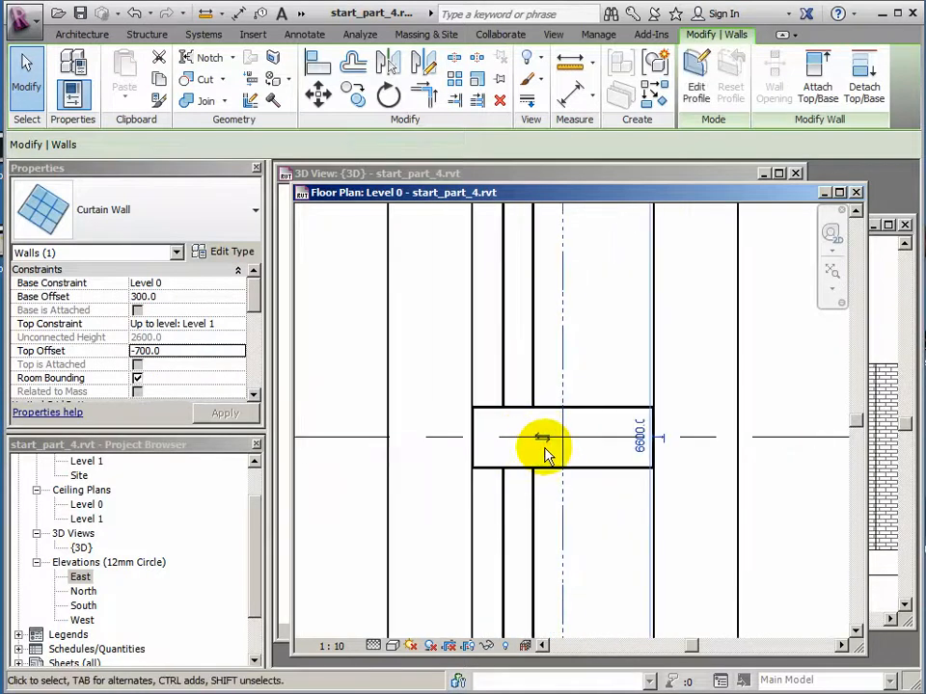
scroll(542, 453, "down", 3)
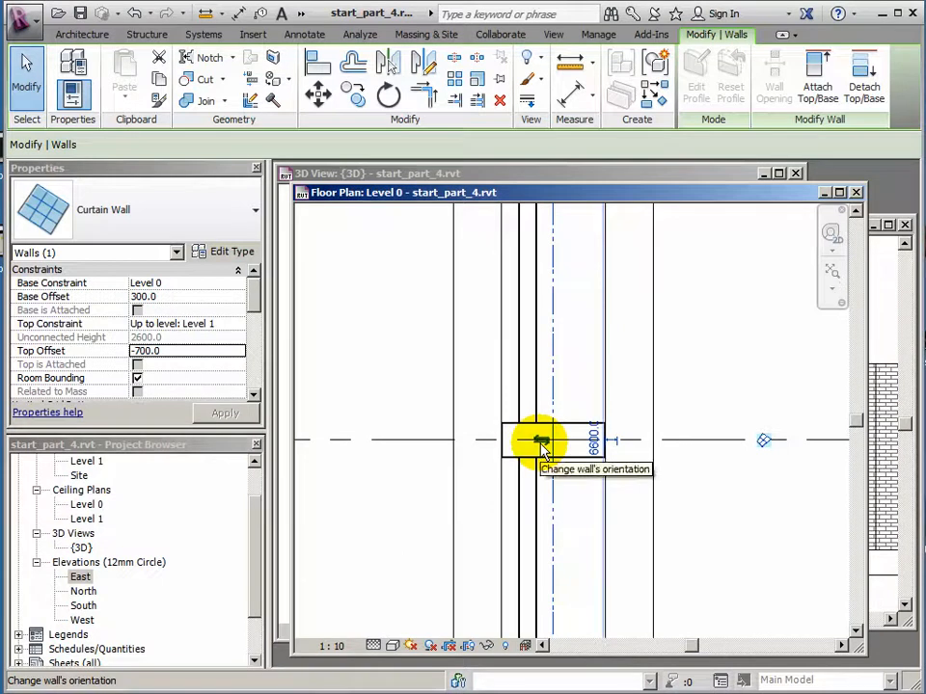
left_click(542, 443)
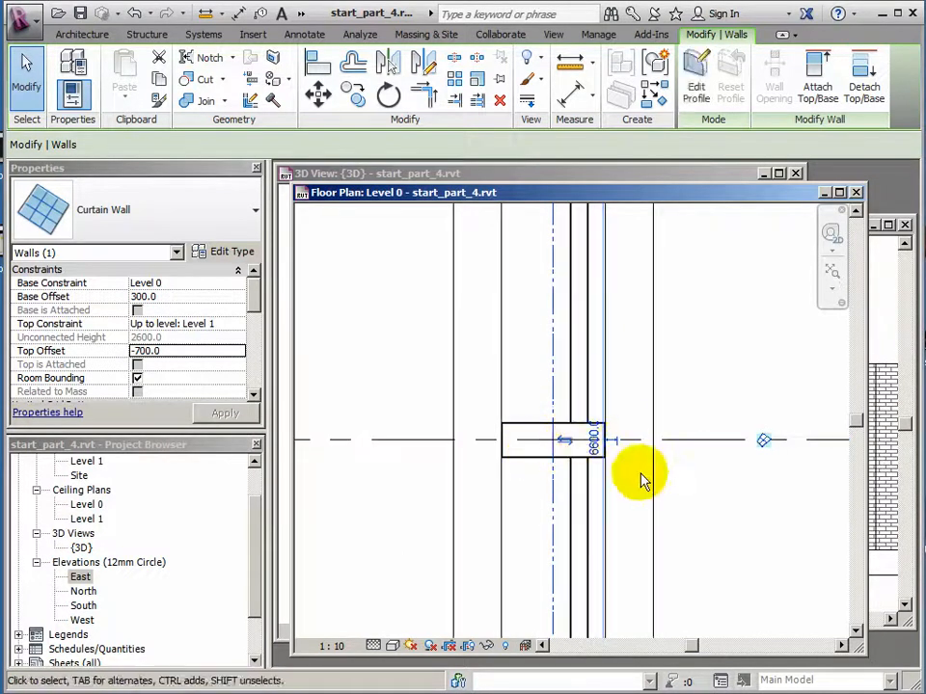
- Shift the curtain wall slightly outward so its centre line runs along the middle of the host wall's cavity
scroll(625, 465, "down", 2)
scroll(625, 464, "down", 2)
middle_click_drag(657, 438, 609, 554)
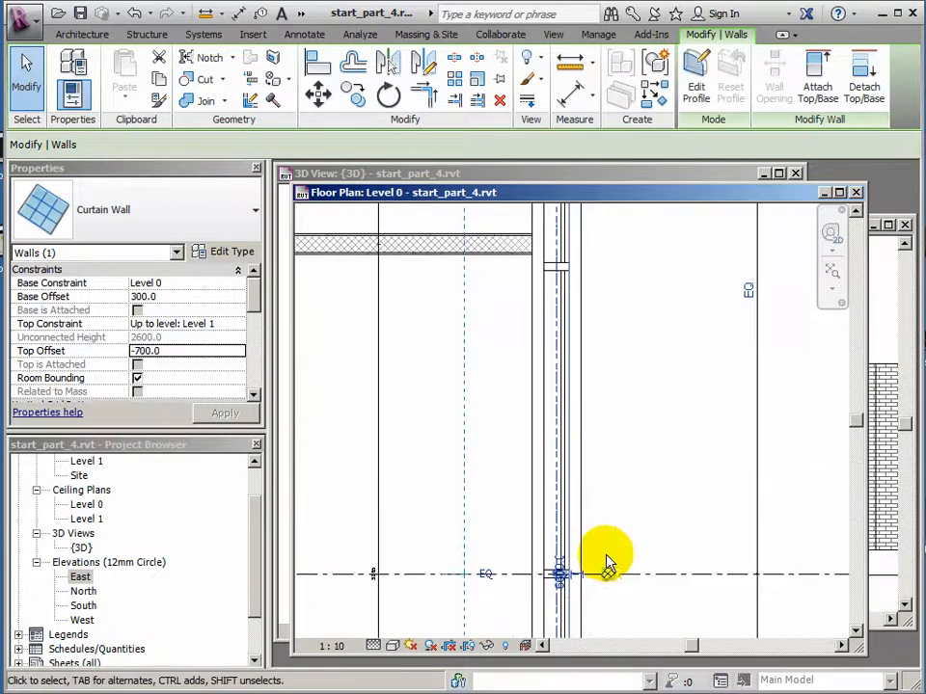
middle_click_drag(603, 384, 604, 550)
middle_click_drag(602, 334, 587, 548)
scroll(547, 365, "up", 2)
scroll(540, 383, "up", 2)
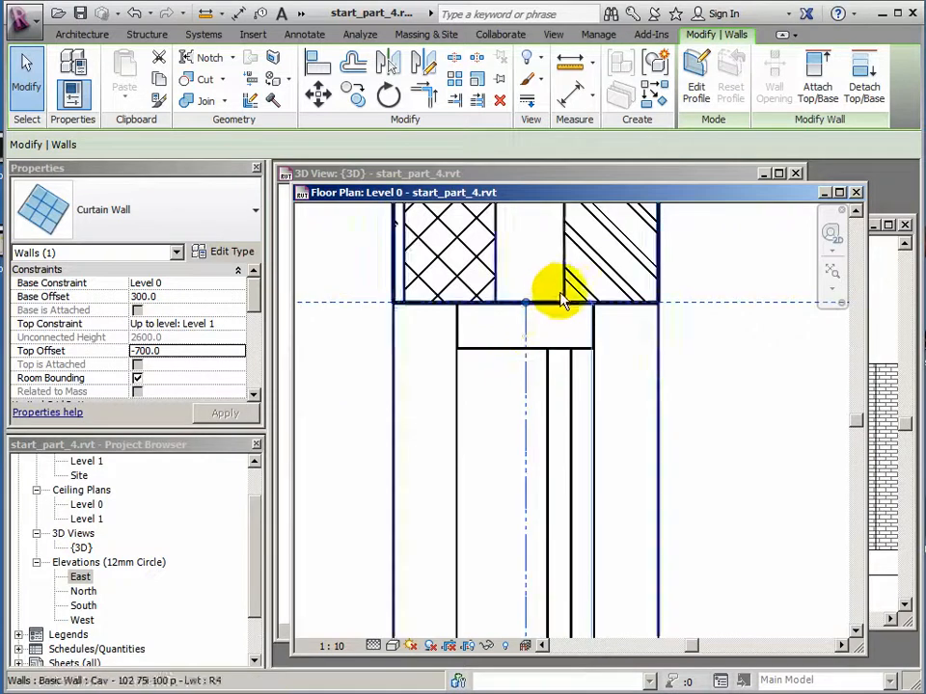
mouse_move(525, 334)
left_mouse_down()
mouse_move(539, 337)
mouse_move(529, 333)
left_mouse_up()
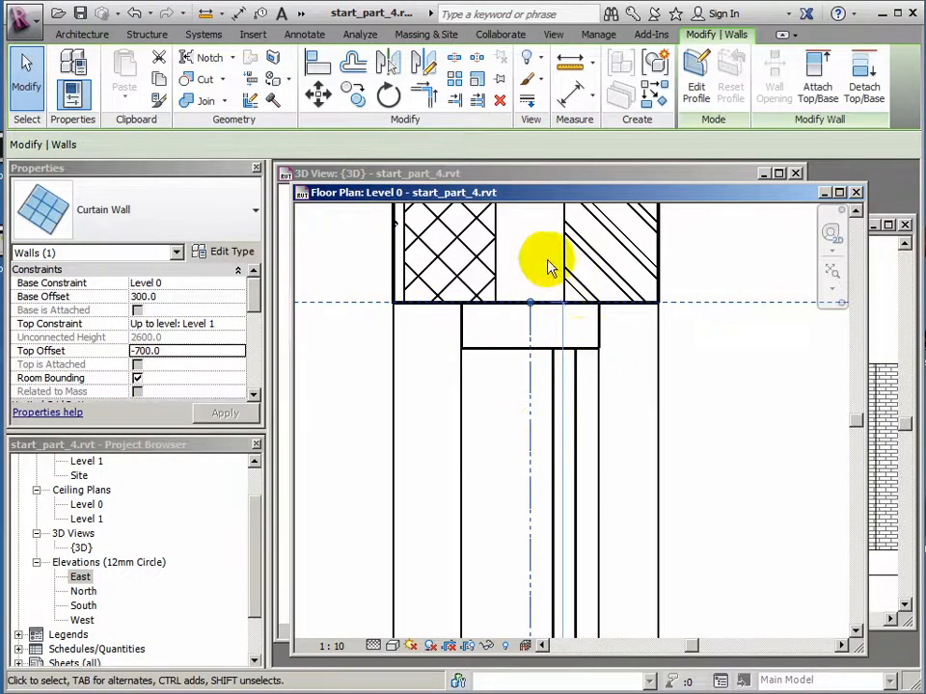
- Move the curtain wall's northern vertical grid line onto the centre of the northern internal partition wall
scroll(519, 382, "down", 5)
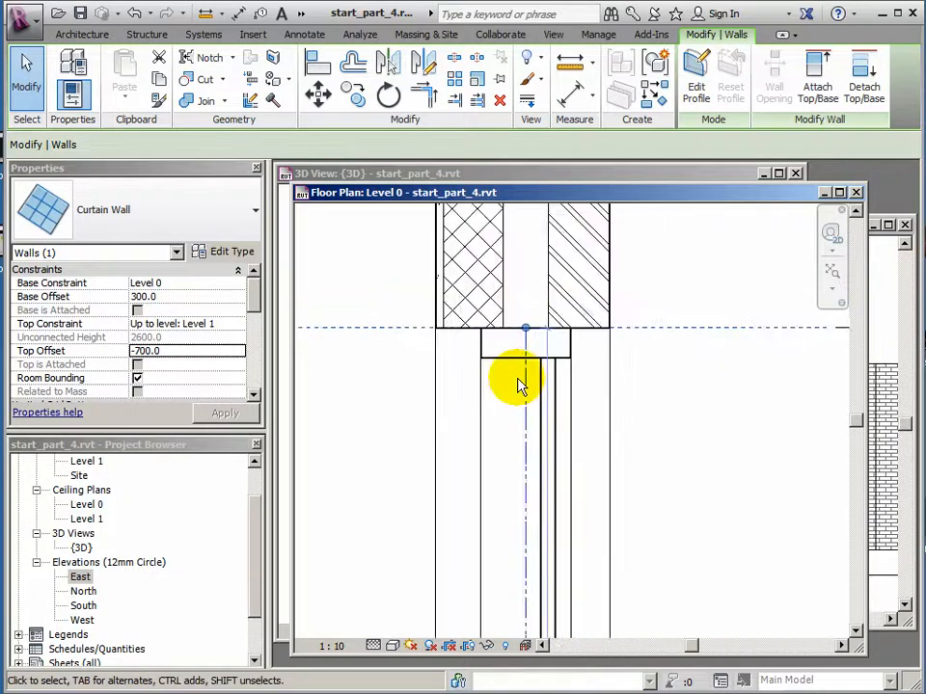
middle_click_drag(533, 470, 554, 363)
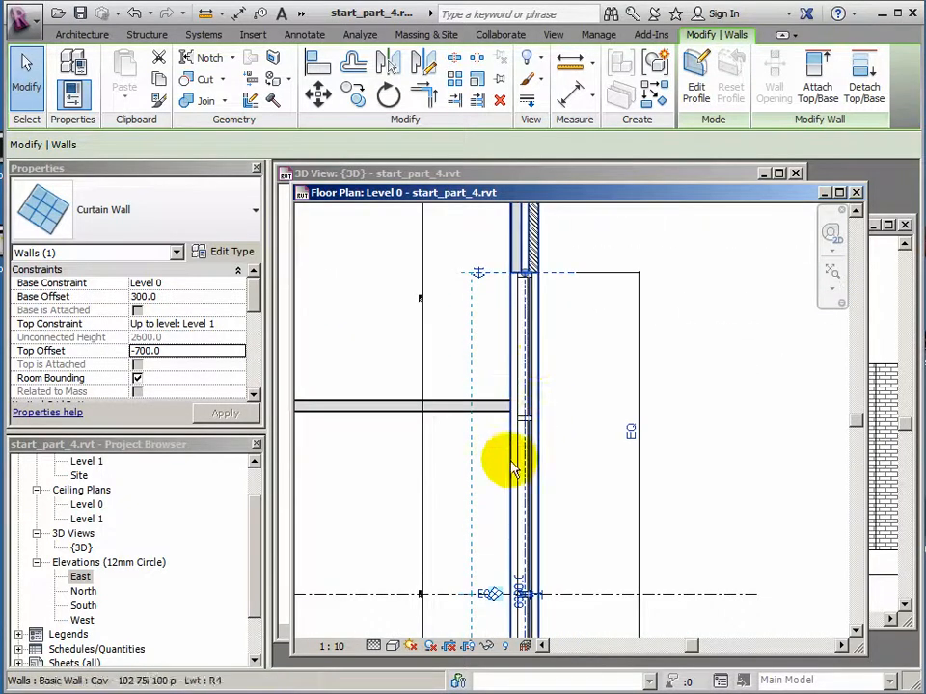
scroll(516, 428, "up", 2)
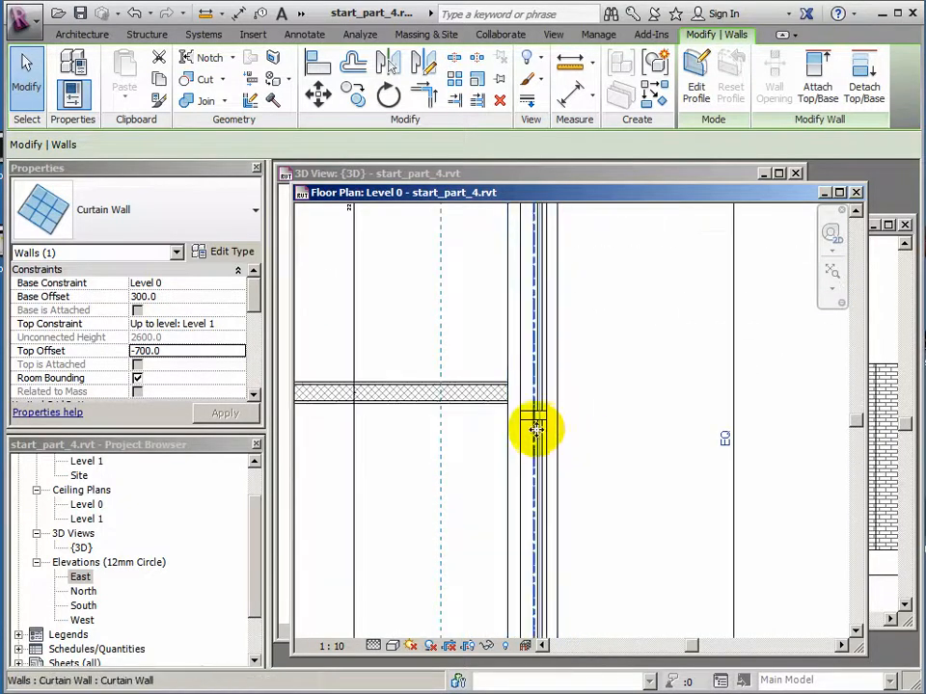
scroll(537, 431, "up", 4)
middle_click_drag(564, 410, 641, 450)
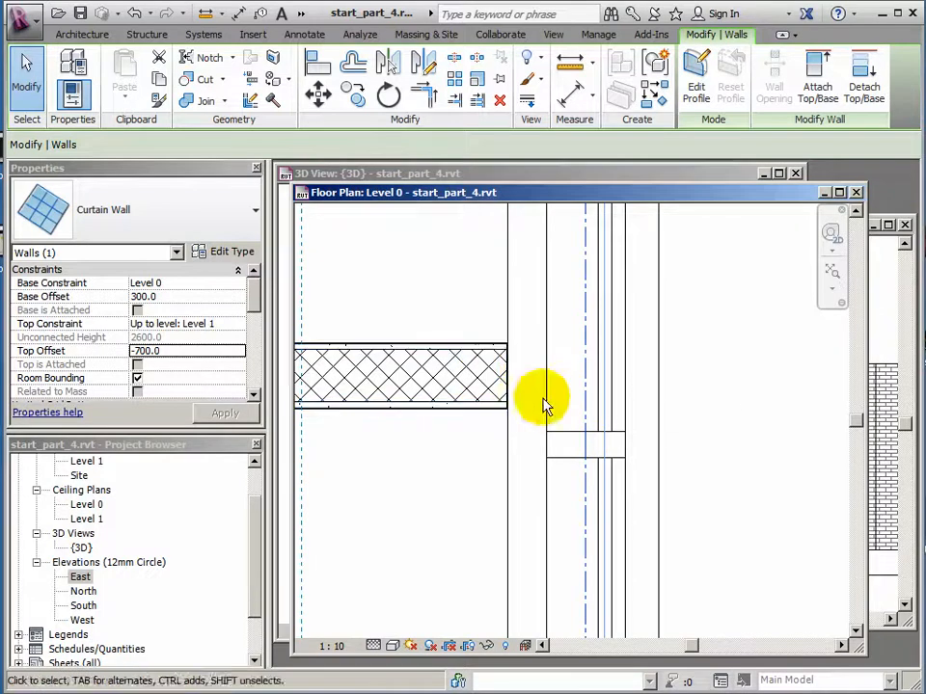
left_click(688, 448)
left_click_drag(684, 444, 683, 375)
scroll(523, 400, "up", 3)
scroll(521, 395, "up", 3)
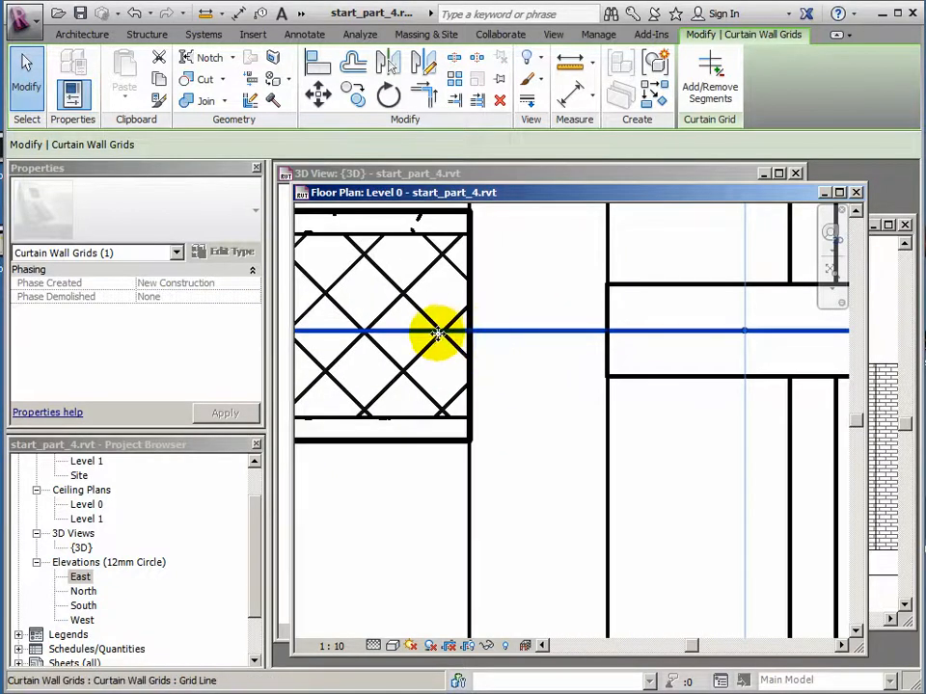
middle_click_drag(488, 374, 475, 432)
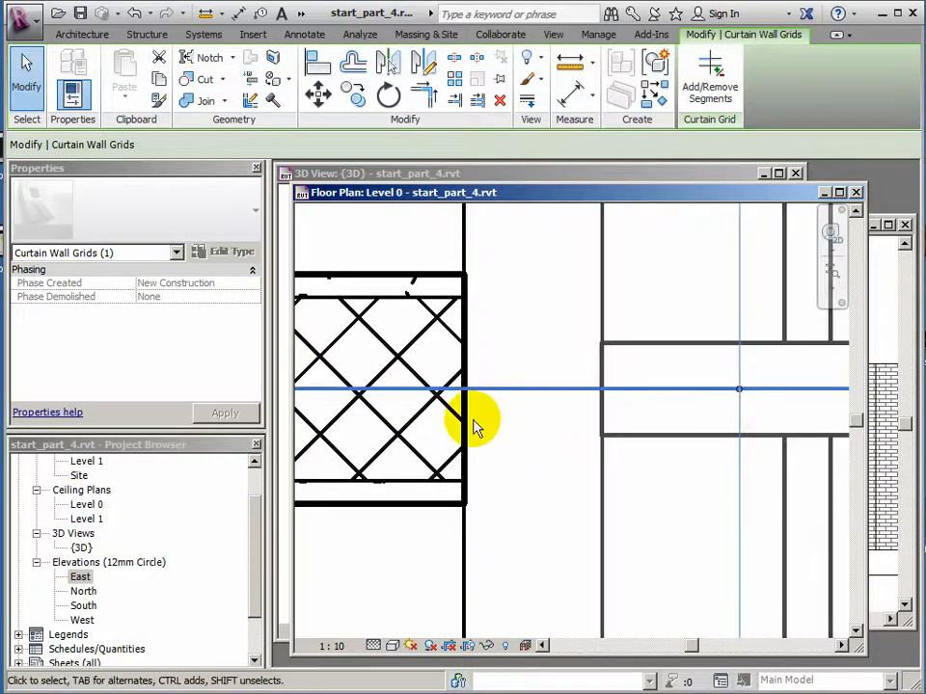
- Move the curtain wall's southern vertical grid line down to the southern internal partition wall
scroll(745, 463, "down", 6)
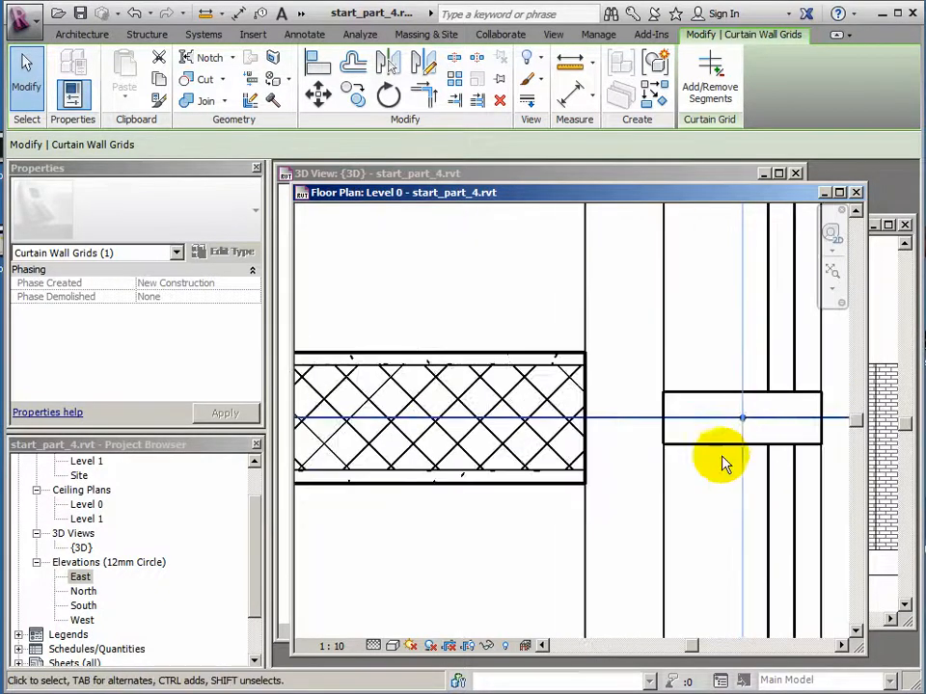
mouse_move(703, 506)
middle_mouse_down()
mouse_move(620, 387)
mouse_move(612, 353)
middle_mouse_up()
scroll(595, 413, "down", 3)
mouse_move(592, 581)
middle_mouse_down()
mouse_move(562, 508)
mouse_move(553, 396)
middle_mouse_up()
middle_click_drag(561, 580, 551, 352)
middle_click_drag(563, 628, 535, 430)
scroll(545, 423, "up", 3)
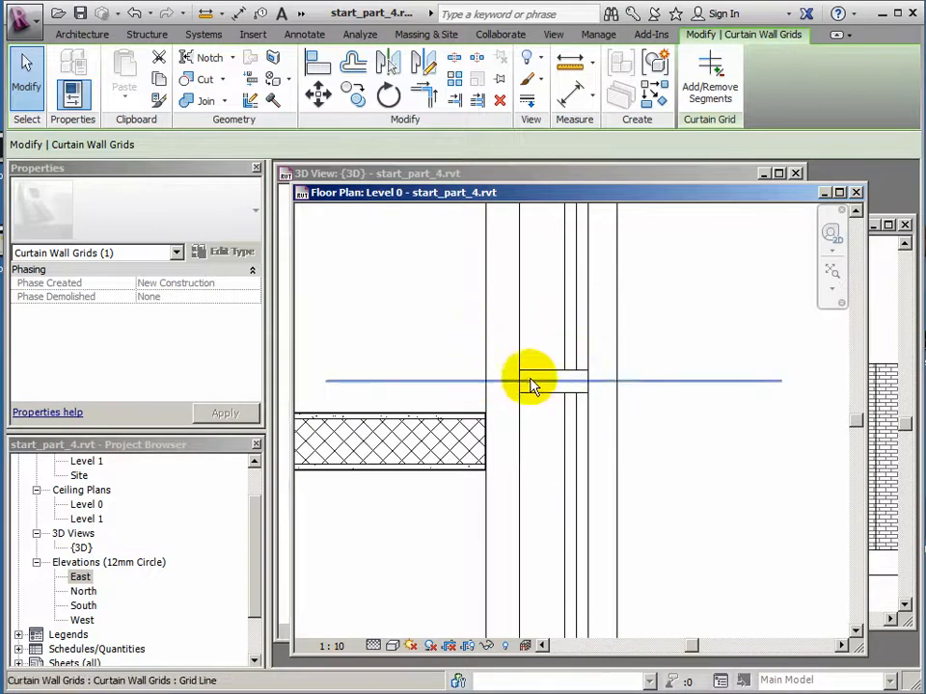
left_click_drag(656, 387, 656, 438)
scroll(522, 454, "up", 2)
scroll(543, 442, "up", 1)
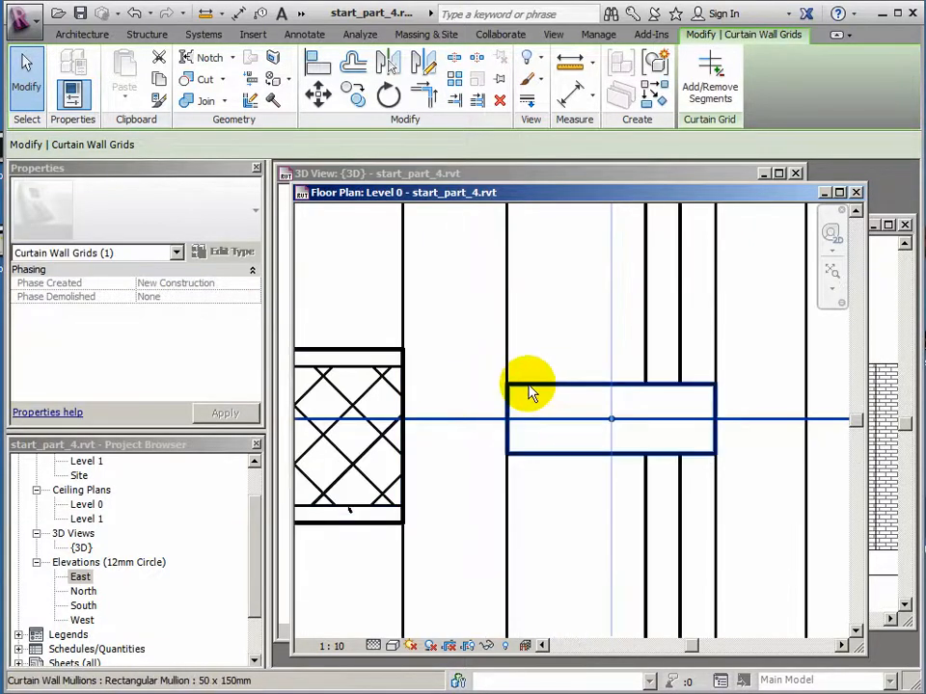
- Nudge the southern grid line down until it sits on the partition wall's centre line, and deselect it
key("Down")
key("Down")
key("Down")
key("Down")
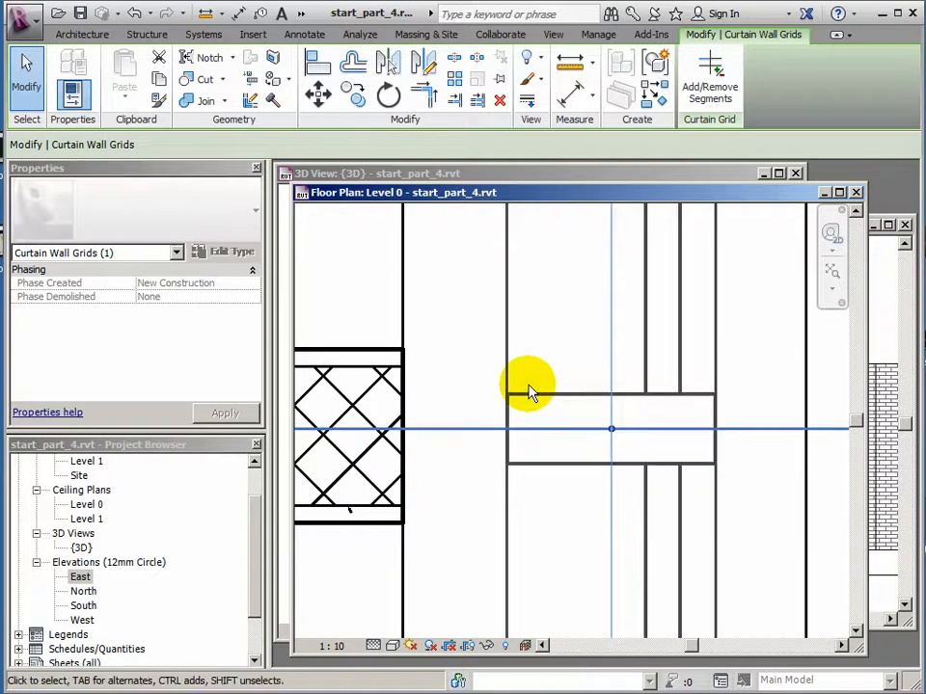
key("Down")
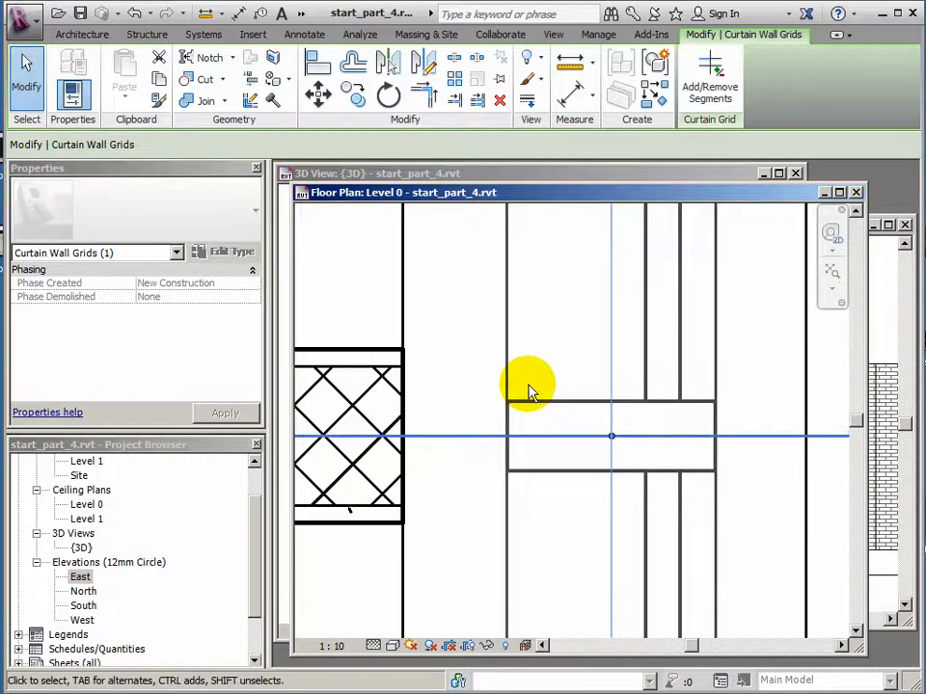
left_click(376, 287)
- Examine the adjusted grid and mullion layout in the Level 0 floor plan and the East elevation
scroll(550, 352, "down", 5)
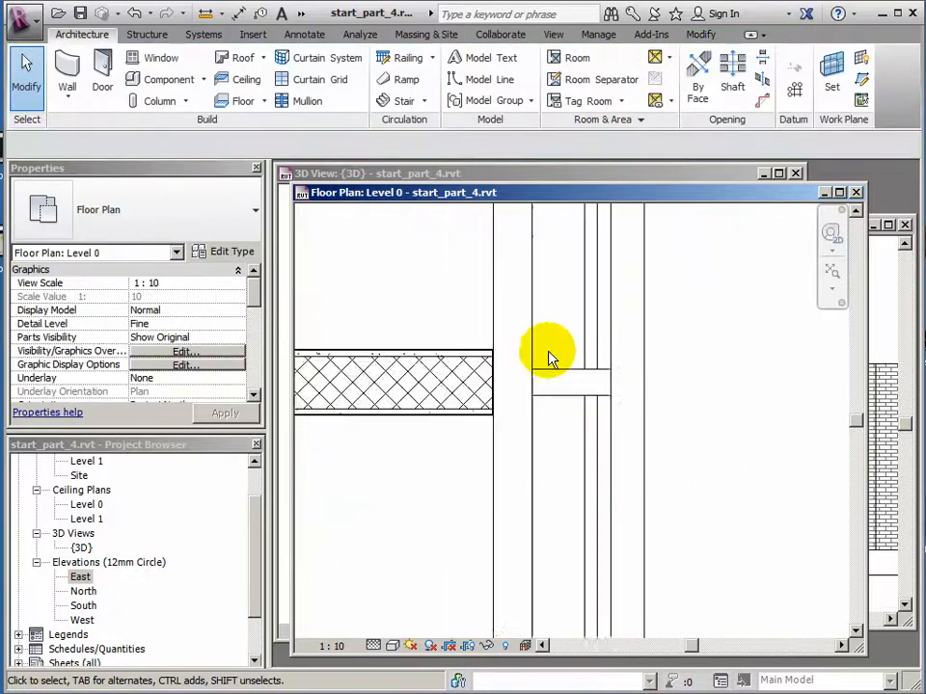
middle_click_drag(549, 352, 562, 465)
scroll(553, 430, "down", 5)
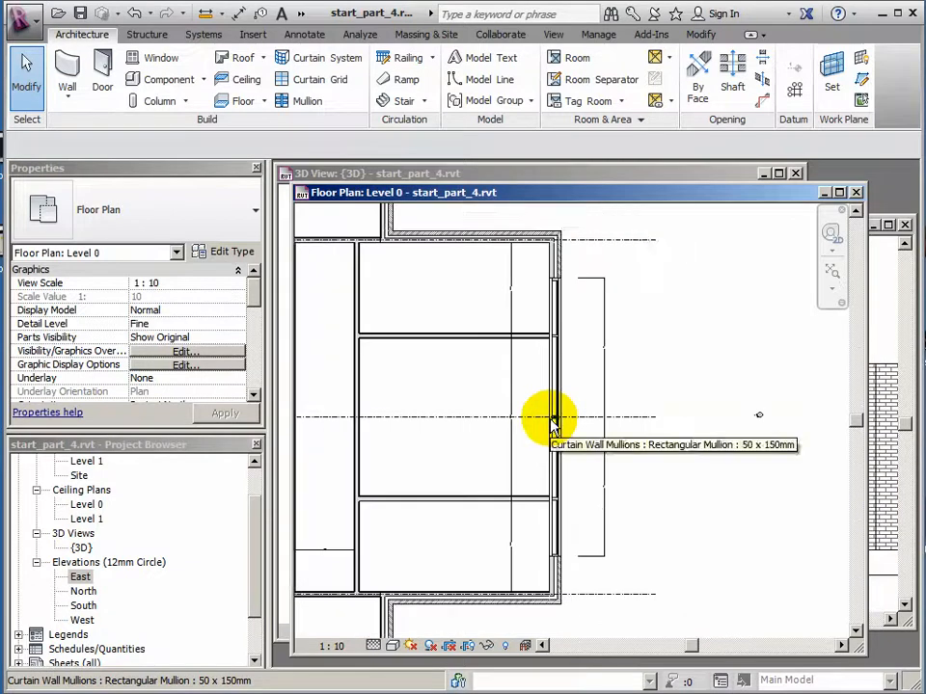
middle_click_drag(553, 424, 551, 432)
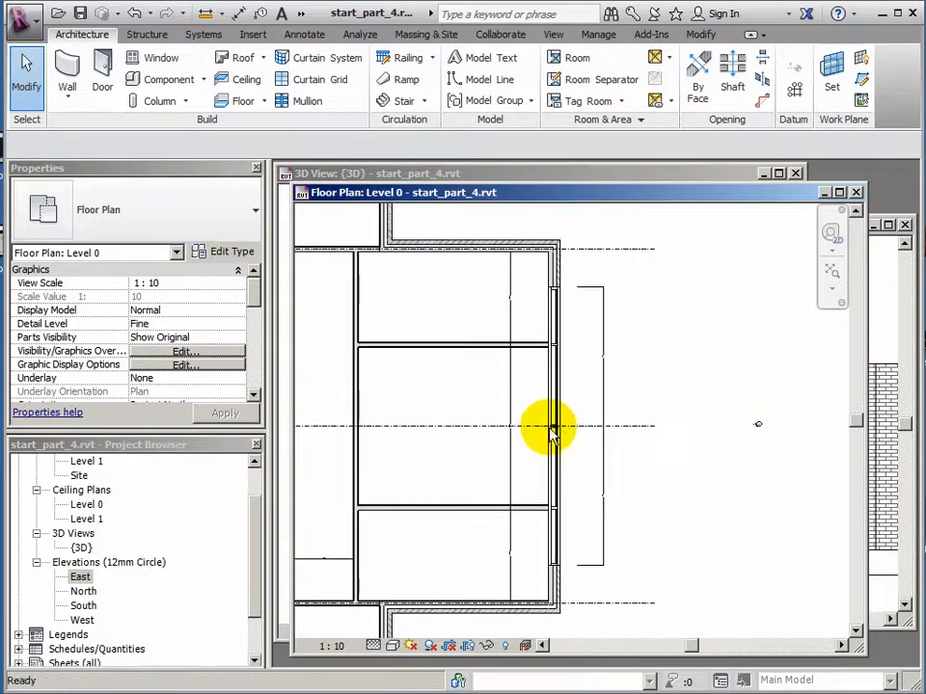
left_click(878, 320)
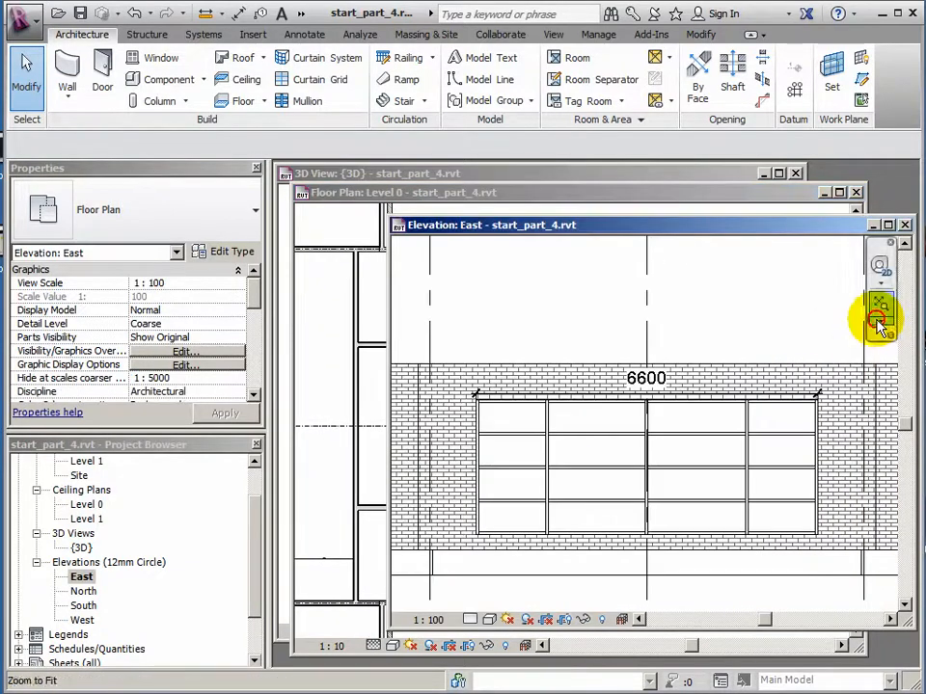
left_click(584, 205)
- Copy the curtain wall from the east wall into the open area of the large western room
scroll(512, 382, "down", 2)
middle_click_drag(511, 382, 667, 428)
scroll(679, 411, "down", 2)
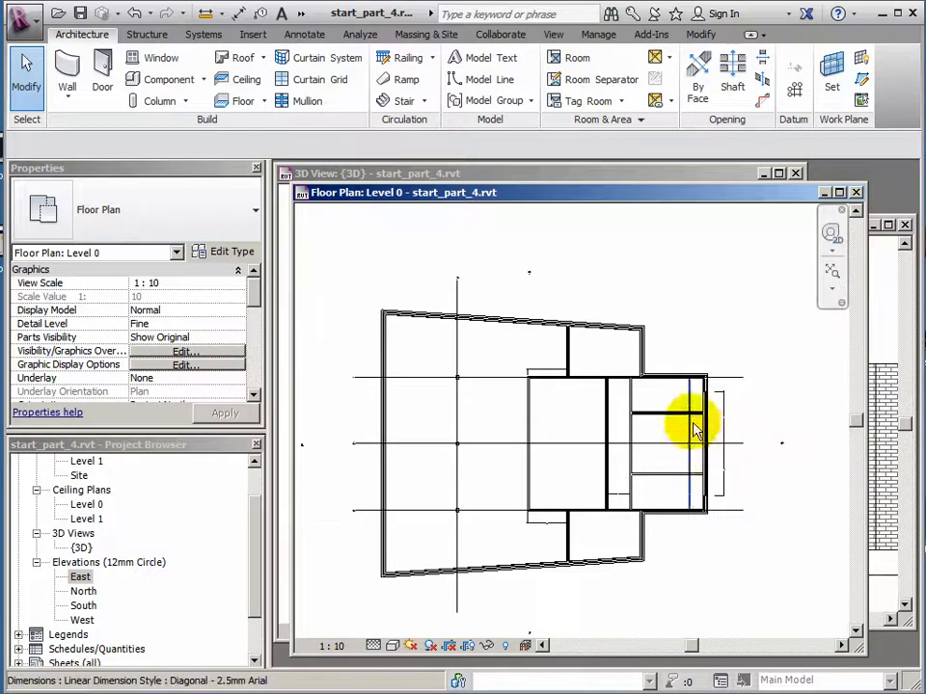
scroll(695, 436, "up", 3)
left_click(724, 439)
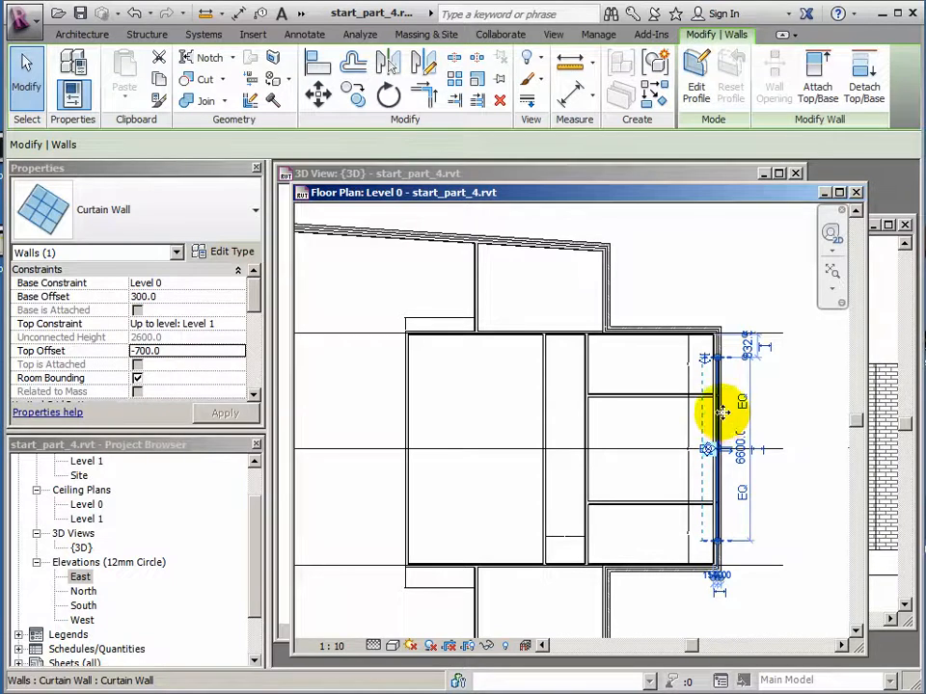
left_click_drag(703, 426, 367, 396)
- Move the copied curtain wall across the plan into the west exterior wall so it embeds there
middle_click_drag(424, 428, 711, 457)
scroll(681, 439, "up", 2)
mouse_move(634, 430)
middle_mouse_down()
mouse_move(666, 450)
mouse_move(707, 440)
mouse_move(618, 440)
middle_mouse_up()
scroll(618, 439, "down", 1)
scroll(723, 442, "down", 1)
middle_click_drag(725, 449, 612, 451)
middle_click_drag(509, 431, 603, 433)
scroll(596, 427, "up", 1)
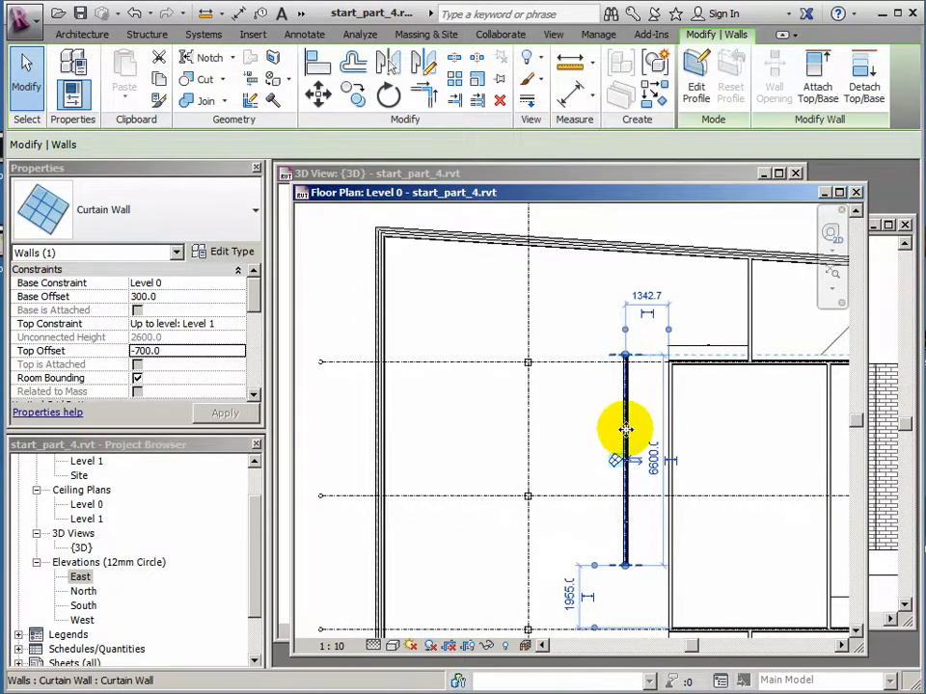
left_click_drag(625, 429, 351, 343)
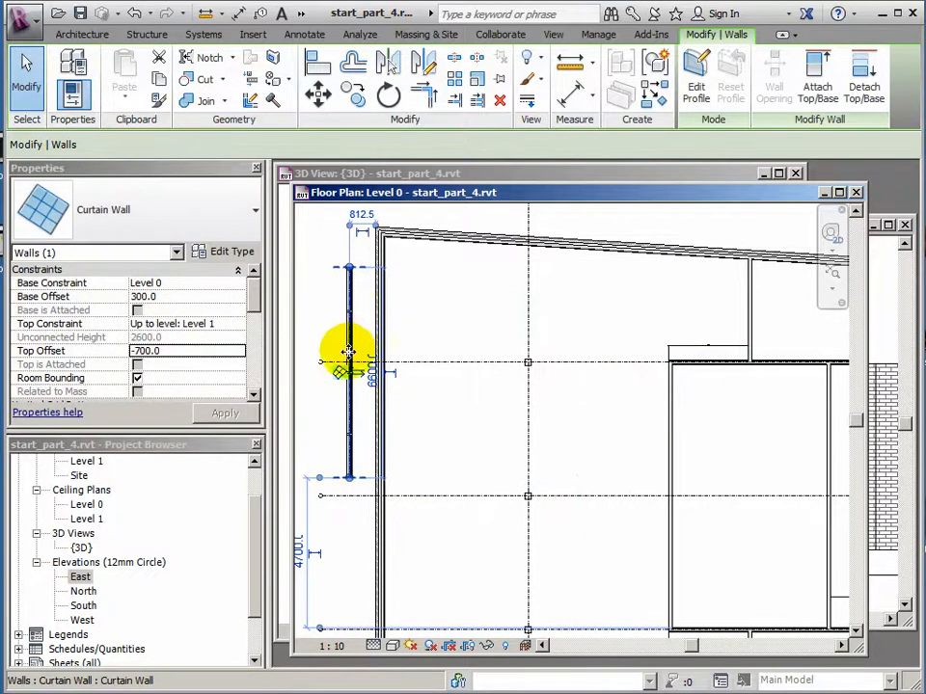
scroll(351, 353, "up", 3)
middle_click_drag(366, 374, 427, 437)
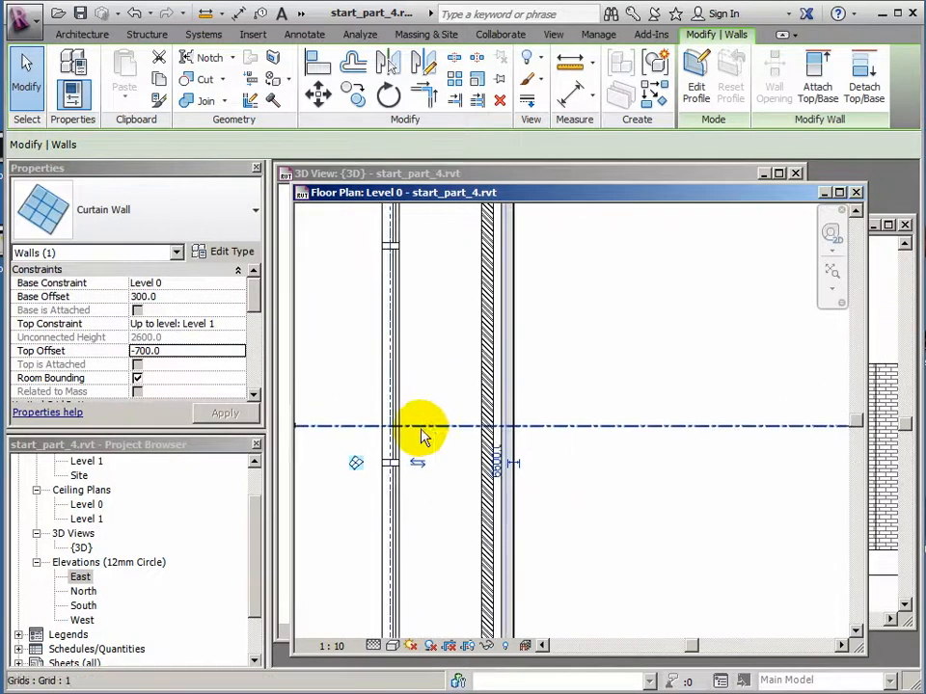
left_click_drag(391, 494, 492, 467)
- Shift the embedded curtain wall so its centre line runs along the middle of the west wall's cavity
scroll(474, 343, "up", 3)
middle_click_drag(482, 329, 385, 479)
scroll(427, 225, "up", 1)
mouse_move(426, 226)
middle_mouse_down()
mouse_move(405, 376)
mouse_move(428, 589)
middle_mouse_up()
middle_click_drag(428, 356, 434, 548)
scroll(434, 547, "up", 1)
scroll(420, 479, "up", 2)
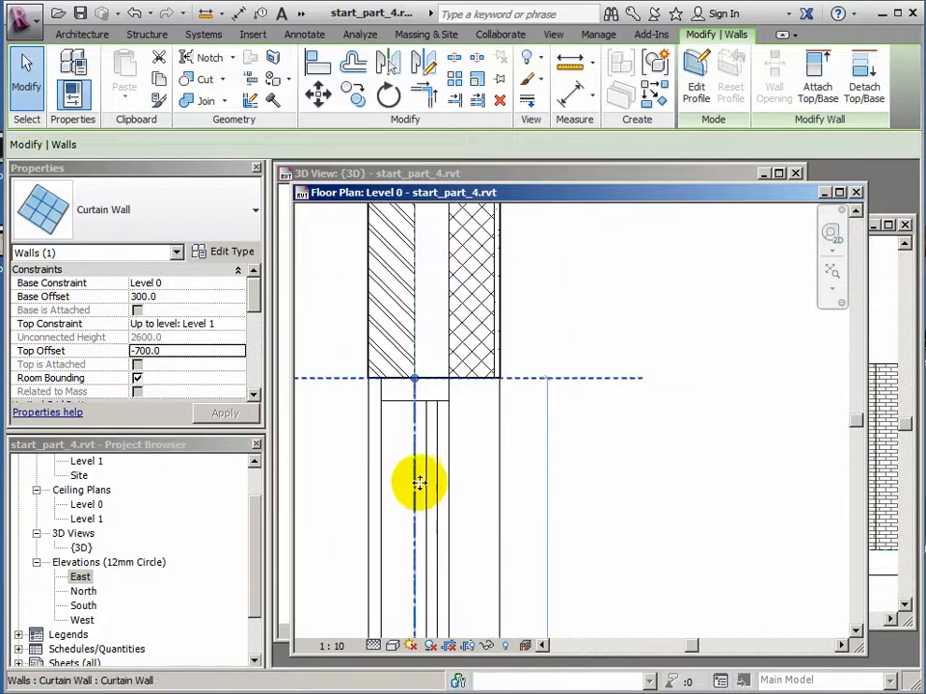
left_click_drag(414, 487, 431, 477)
scroll(428, 374, "up", 4)
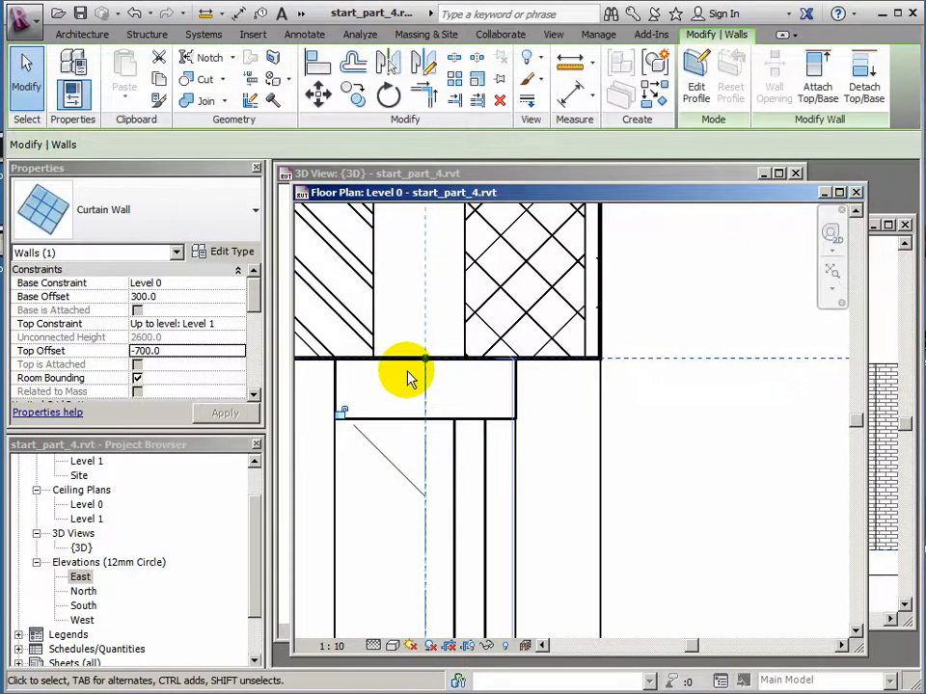
key("Left")
key("Left")
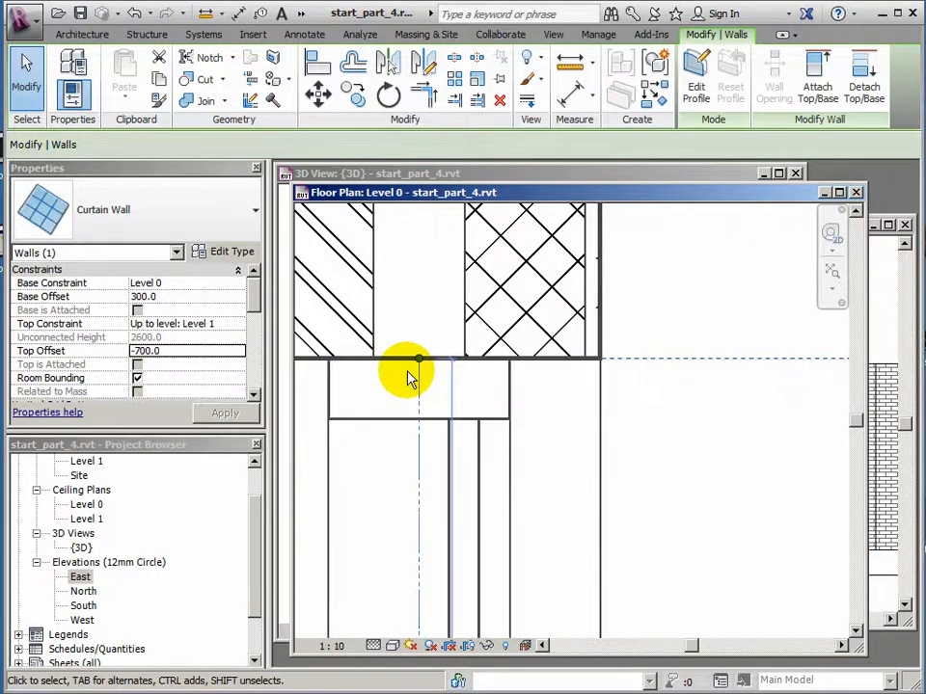
- Flip the west curtain wall's orientation so its glazing sits on the exterior side of the mullions
scroll(495, 419, "down", 2)
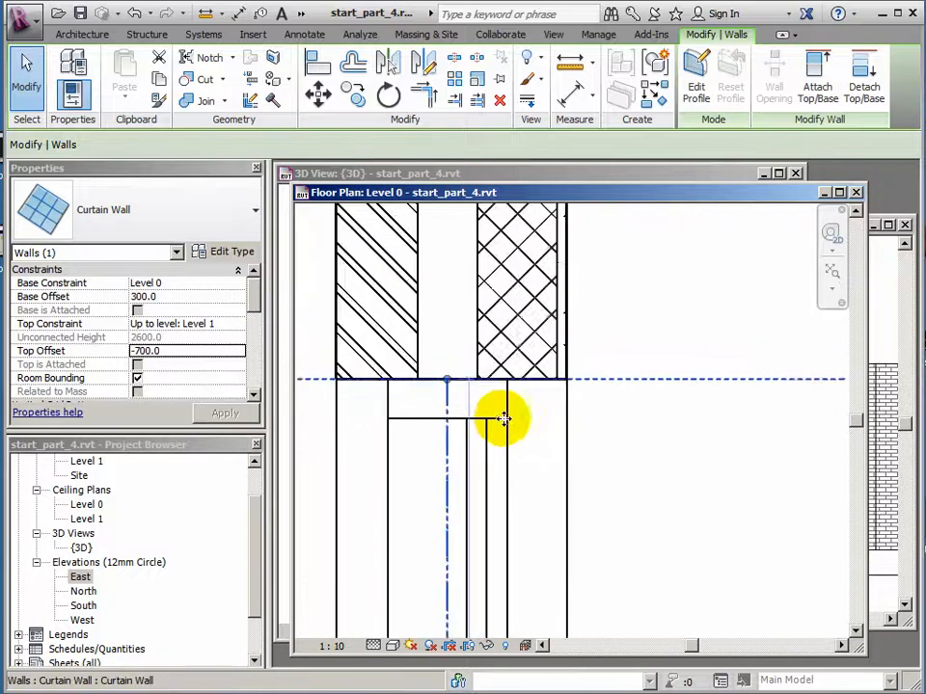
scroll(506, 437, "down", 5)
middle_click_drag(542, 522, 542, 361)
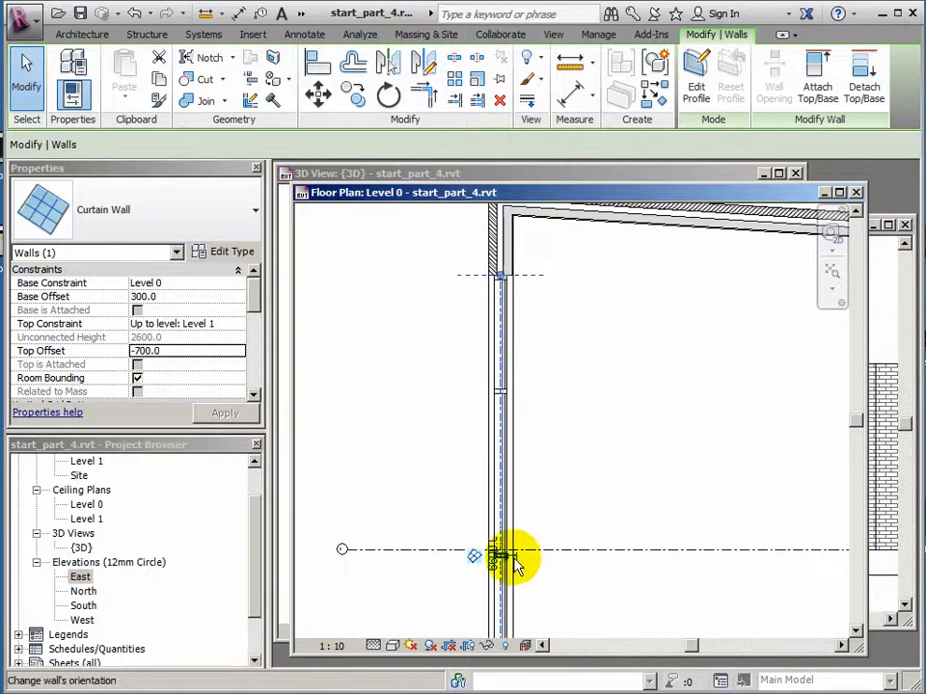
scroll(508, 575, "up", 5)
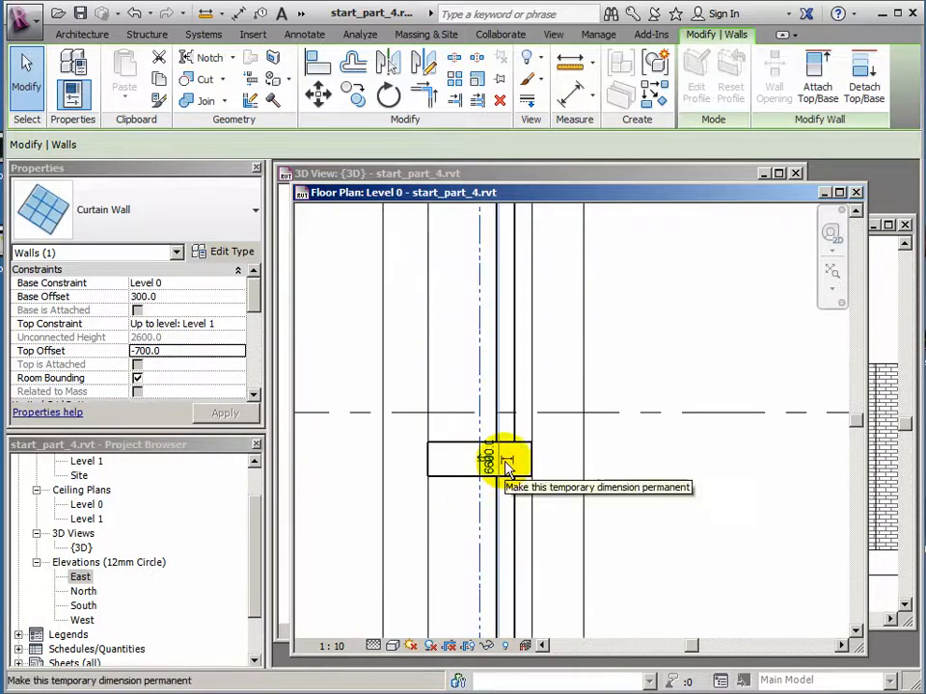
scroll(481, 473, "up", 2)
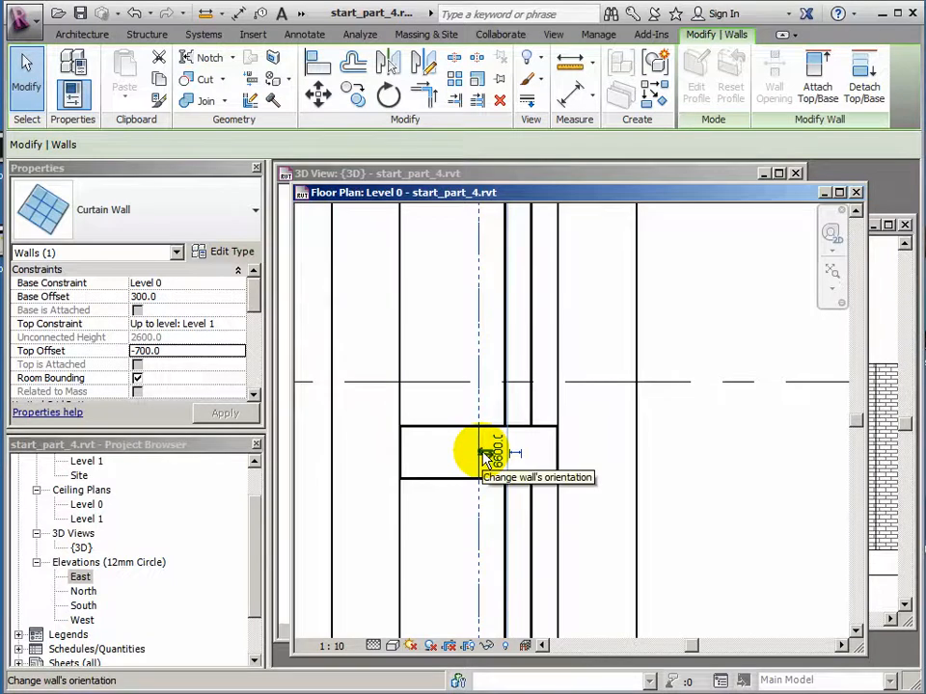
left_click(485, 453)
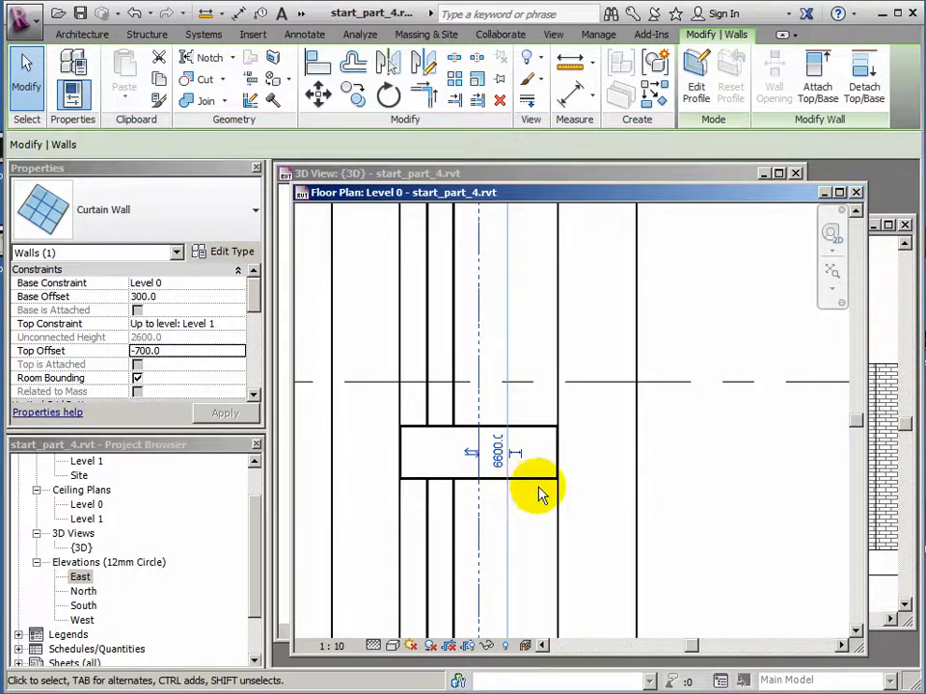
- Move the west curtain wall along its host so the middle mullion is centred on grid line 1
scroll(434, 465, "down", 2)
middle_click_drag(454, 483, 540, 516)
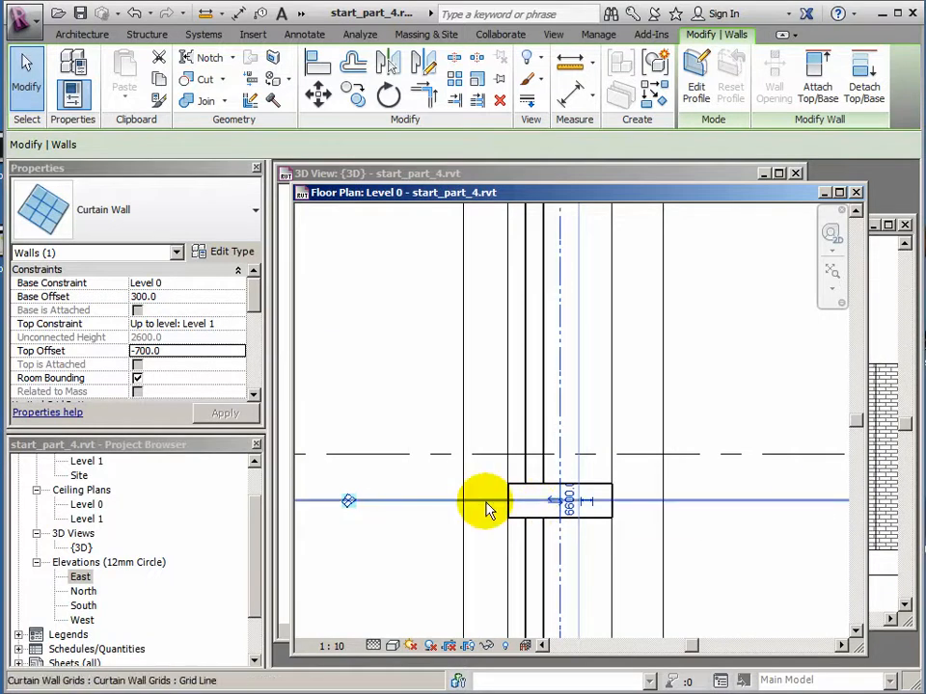
left_click(487, 510)
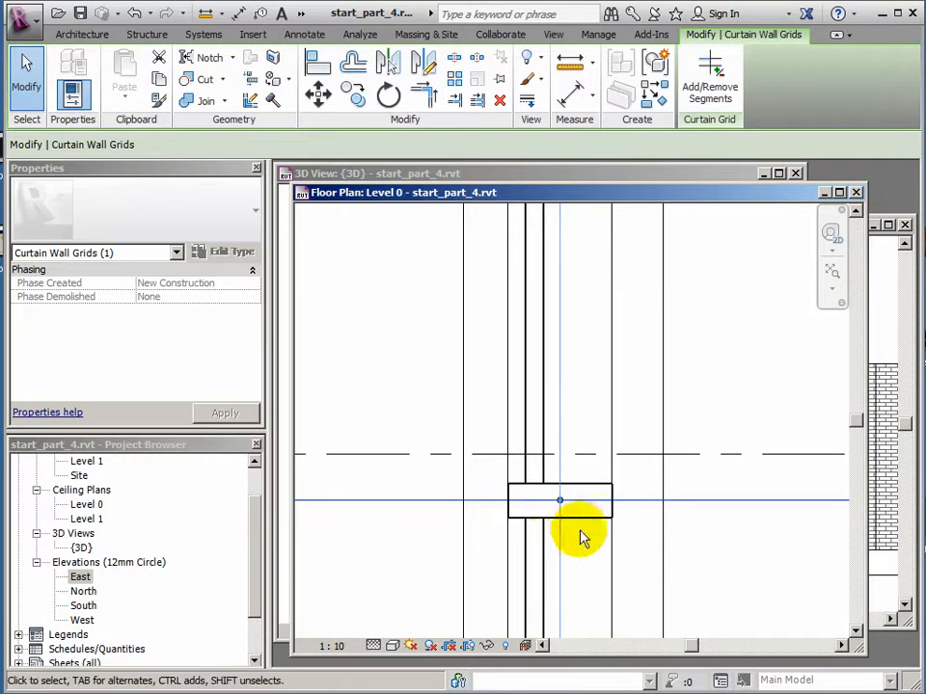
left_click(546, 549)
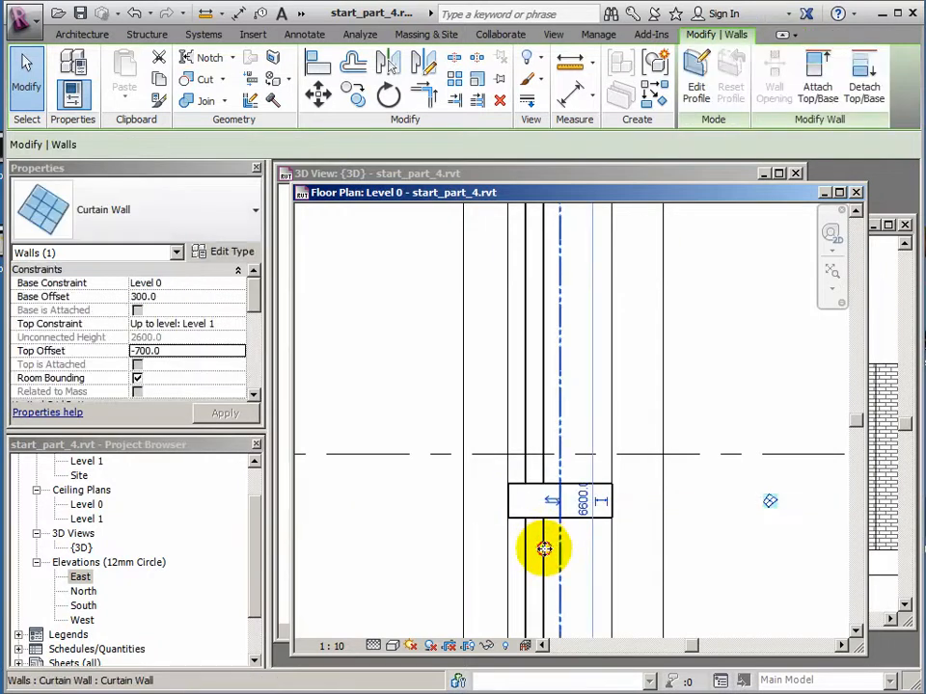
left_click_drag(545, 529, 546, 508)
left_click_drag(544, 453, 546, 501)
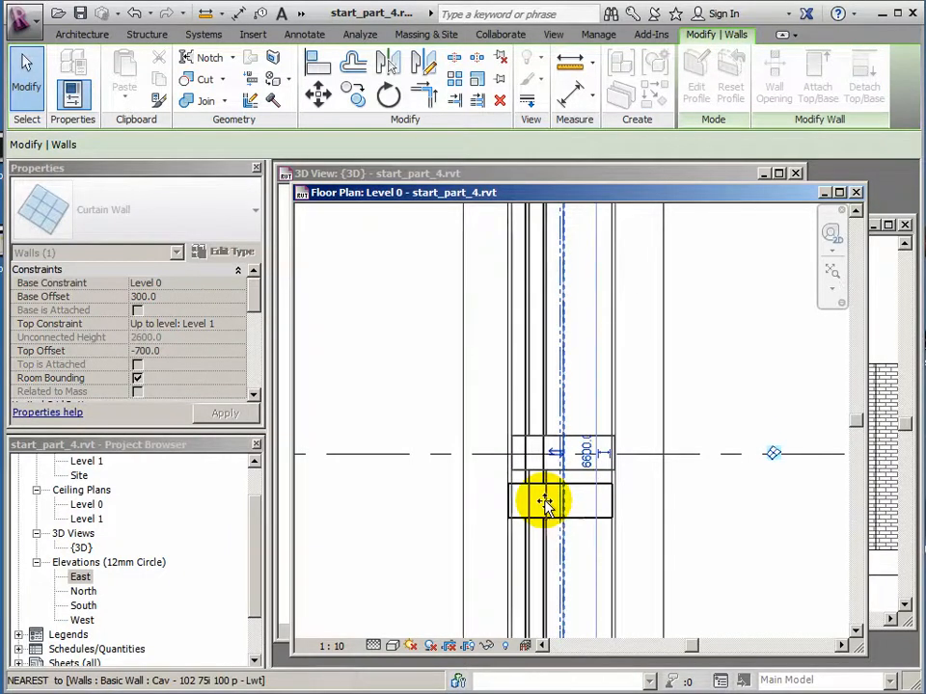
left_click_drag(545, 504, 543, 503)
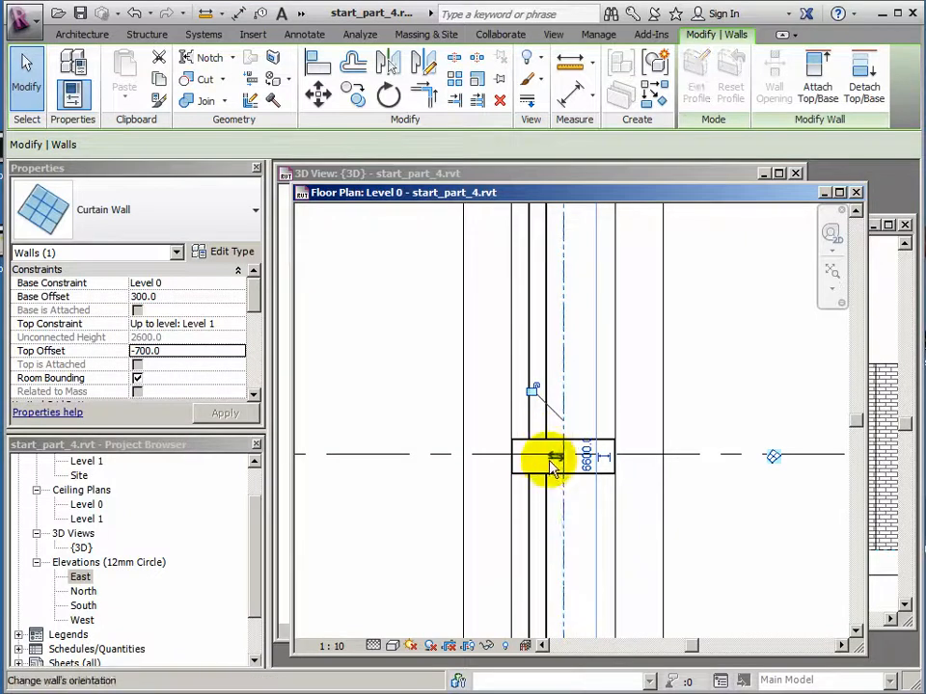
scroll(550, 464, "up", 4)
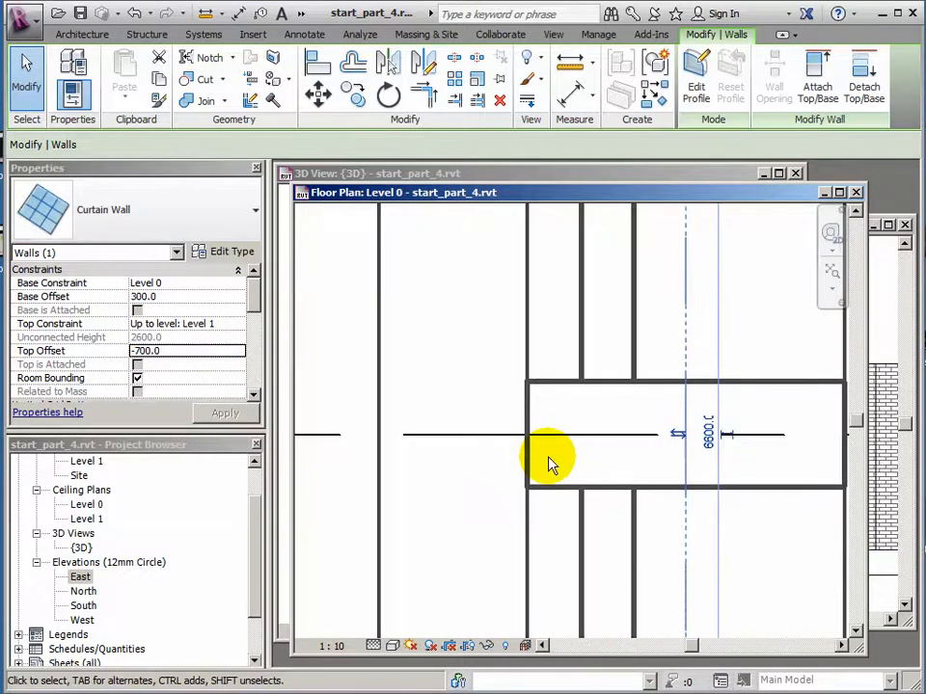
- Examine how the northern end of the west curtain wall lines up with the host wall's cavity
scroll(582, 323, "down", 4)
middle_click_drag(607, 304, 598, 563)
scroll(592, 337, "down", 3)
middle_click_drag(598, 333, 596, 540)
middle_click_drag(607, 290, 590, 502)
middle_click_drag(602, 365, 599, 445)
scroll(576, 491, "up", 1)
scroll(569, 490, "up", 6)
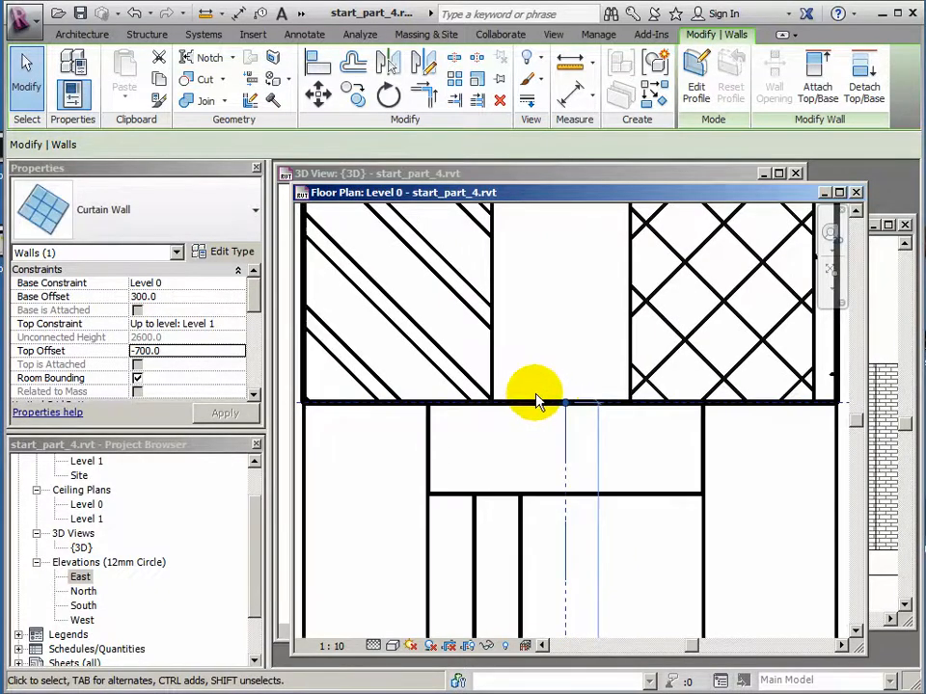
- Select the west curtain wall and examine its northern end joint and its extent along the host wall relative to the grid lines
left_click(638, 292)
middle_click_drag(479, 392, 465, 414)
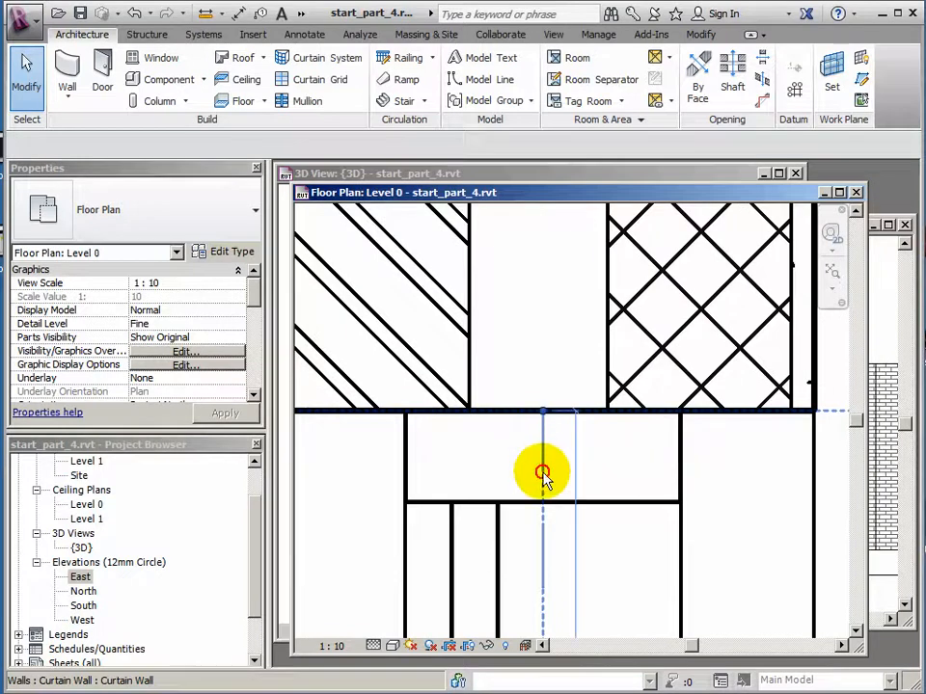
left_click(543, 475)
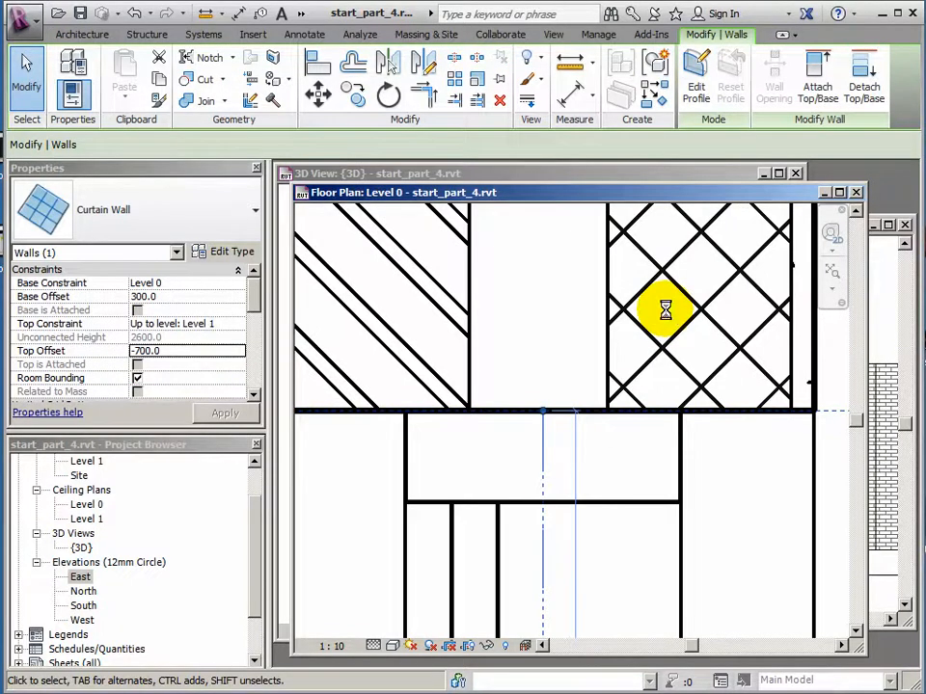
scroll(582, 454, "up", 5)
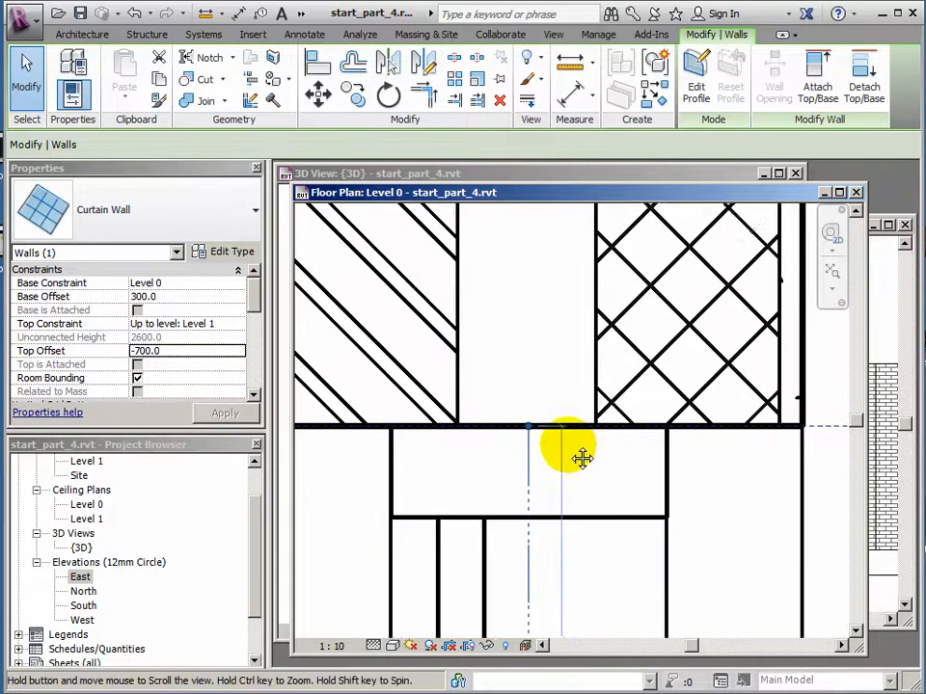
scroll(572, 448, "down", 5)
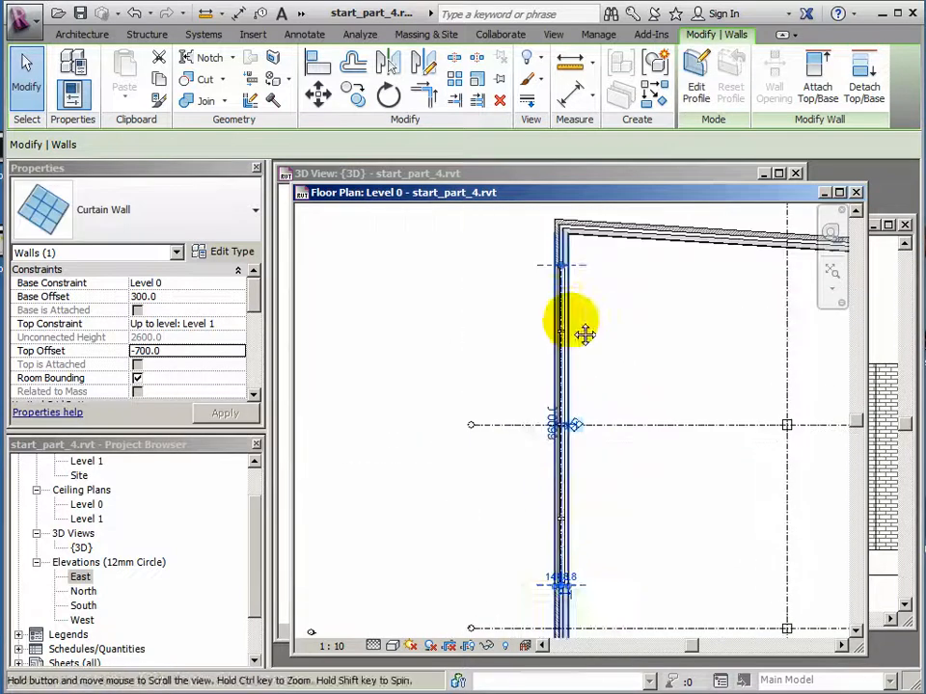
scroll(579, 540, "up", 2)
middle_click_drag(558, 490, 555, 535)
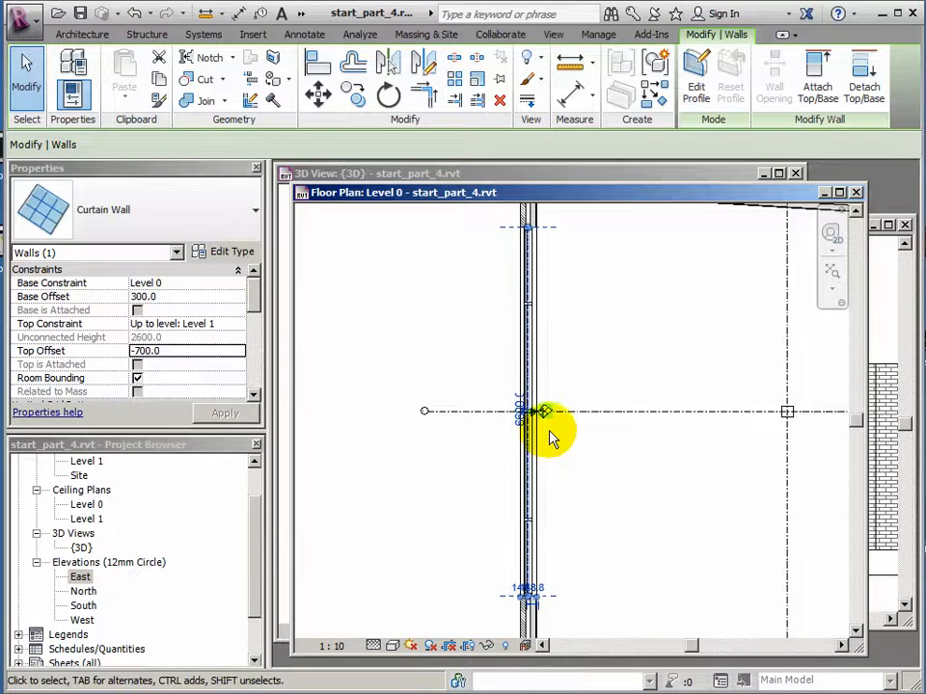
middle_click_drag(533, 434, 520, 461)
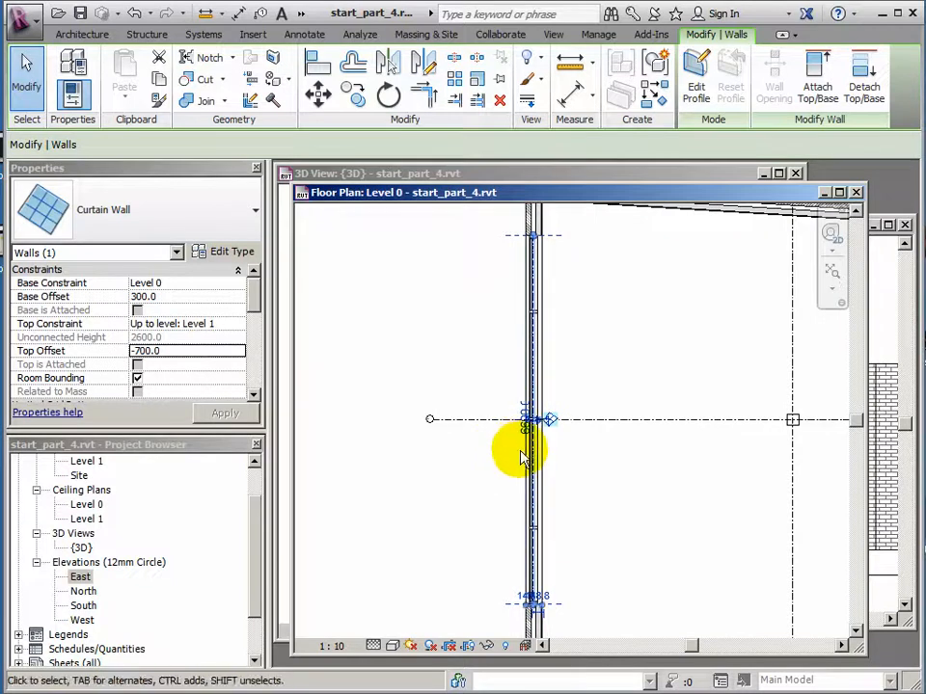
scroll(523, 442, "down", 1)
middle_click_drag(555, 494, 561, 395)
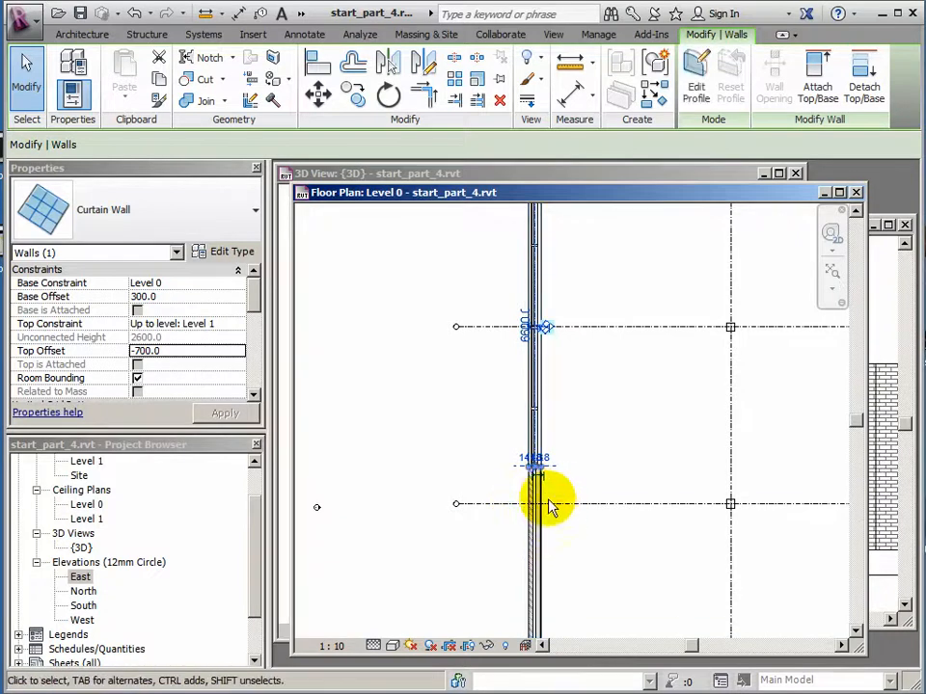
scroll(536, 516, "up", 1)
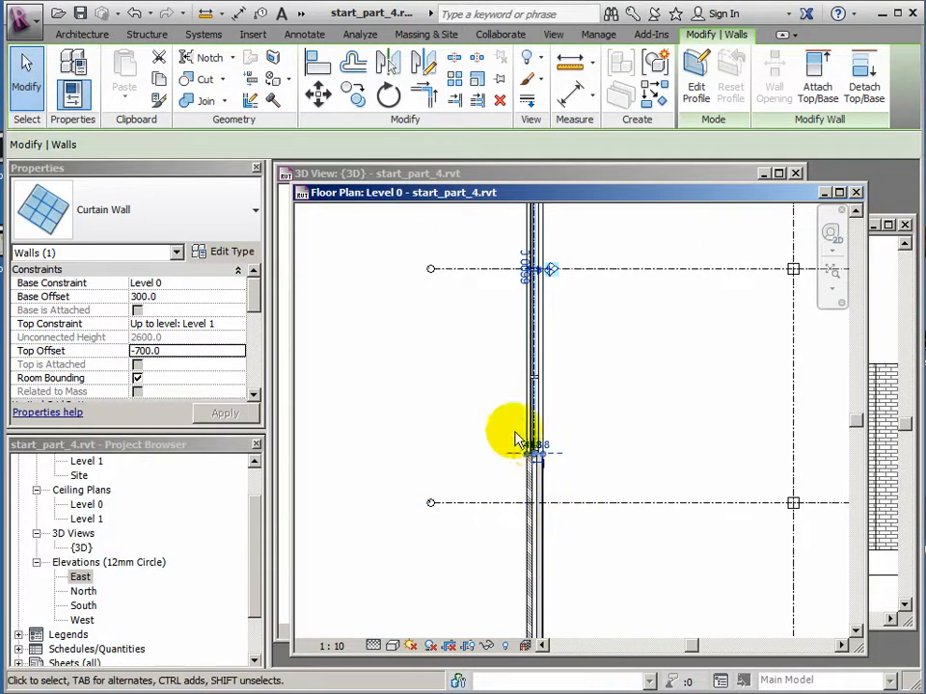
middle_click_drag(515, 443, 510, 540)
- Set the length of the west curtain wall centred on grid line 1 to 5800 mm
scroll(513, 375, "up", 1)
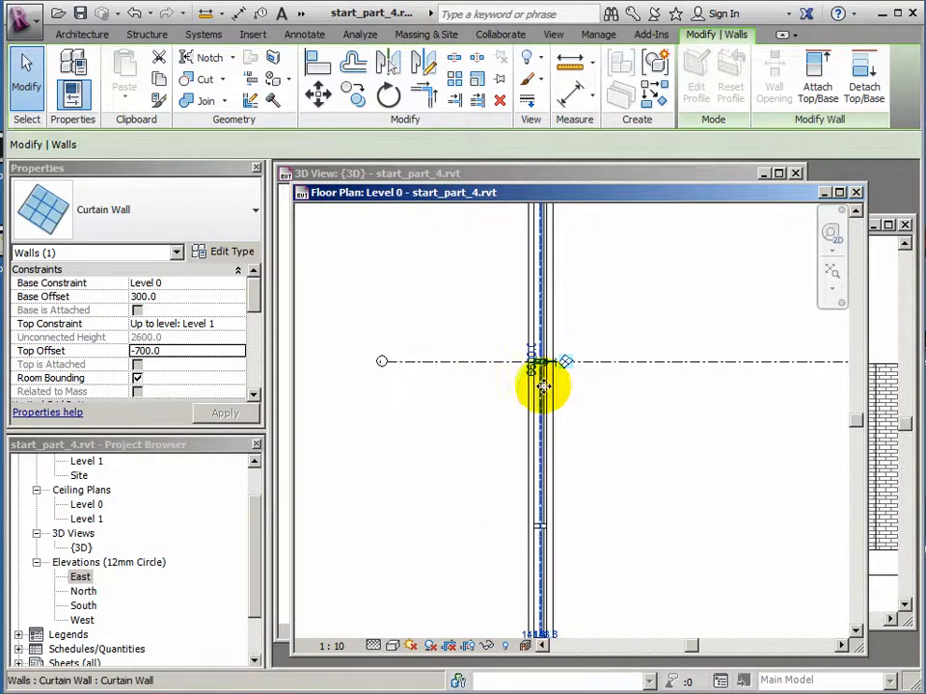
scroll(538, 374, "up", 1)
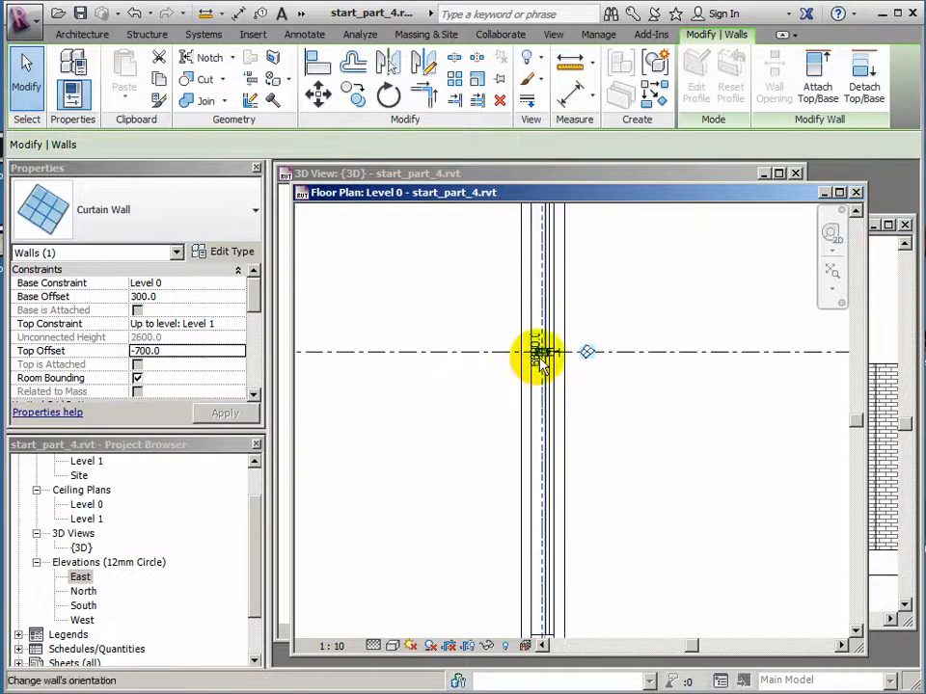
left_click(536, 357)
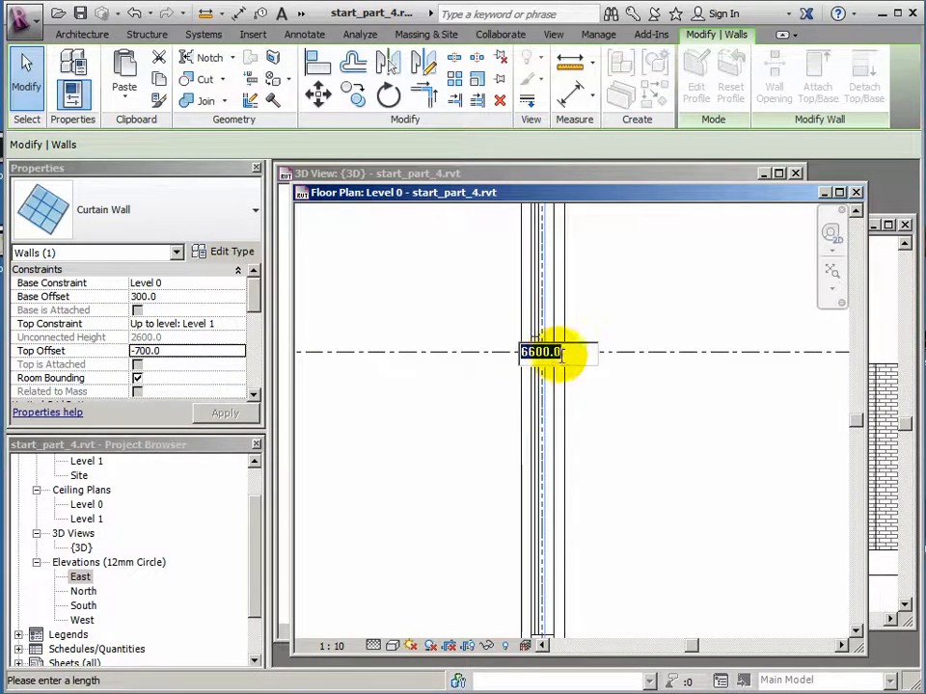
left_click_drag(550, 352, 502, 361)
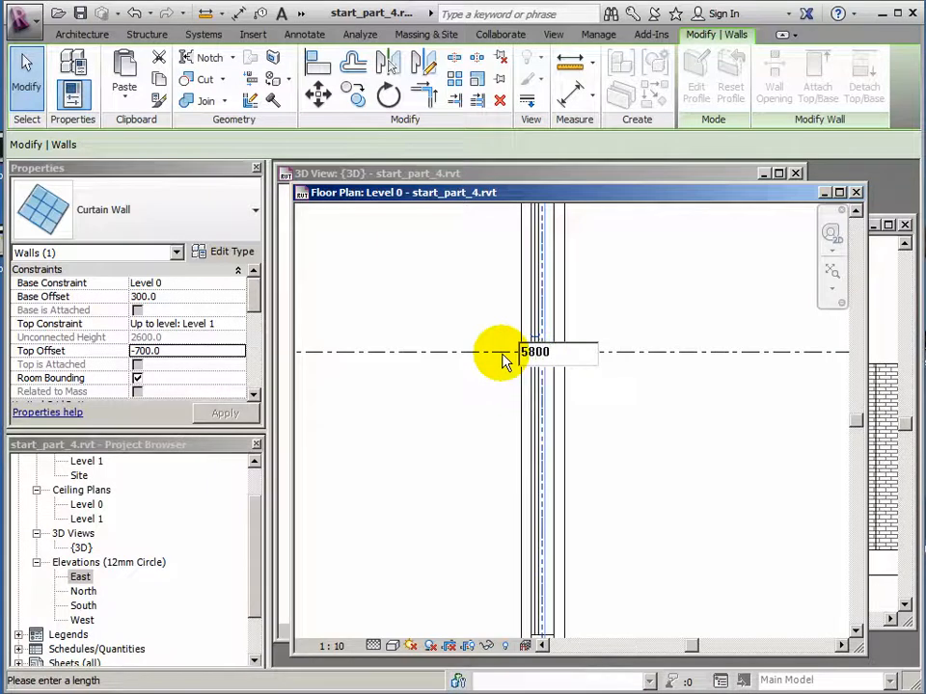
key("Return")
scroll(609, 427, "down", 3)
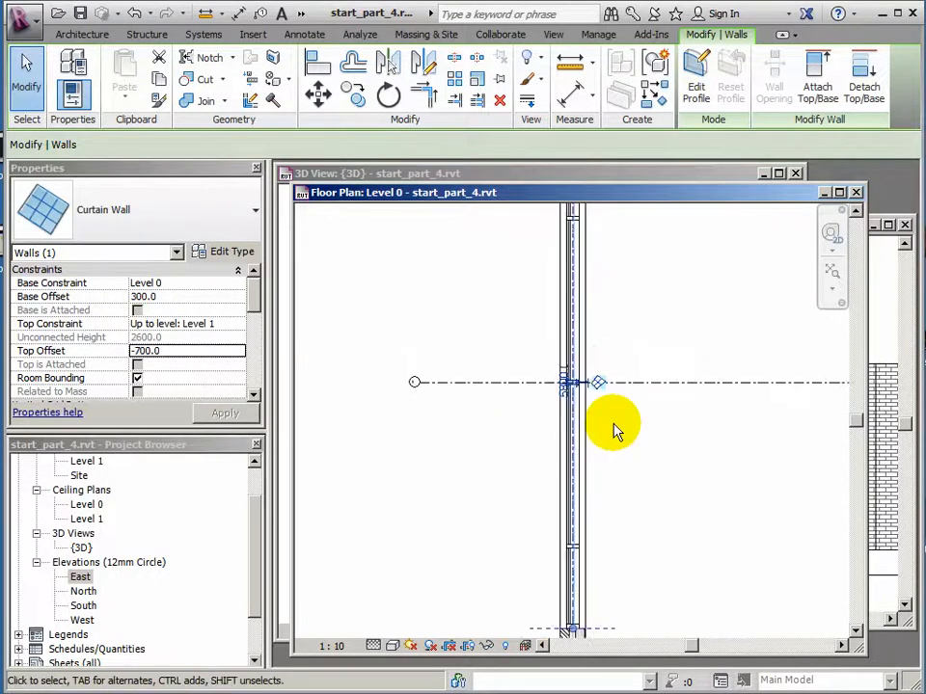
- Mirror the shortened west curtain wall about grid line 2 to place a copy in the other half of the west wall
scroll(617, 432, "down", 3)
middle_click_drag(638, 441, 551, 396)
scroll(541, 385, "down", 1)
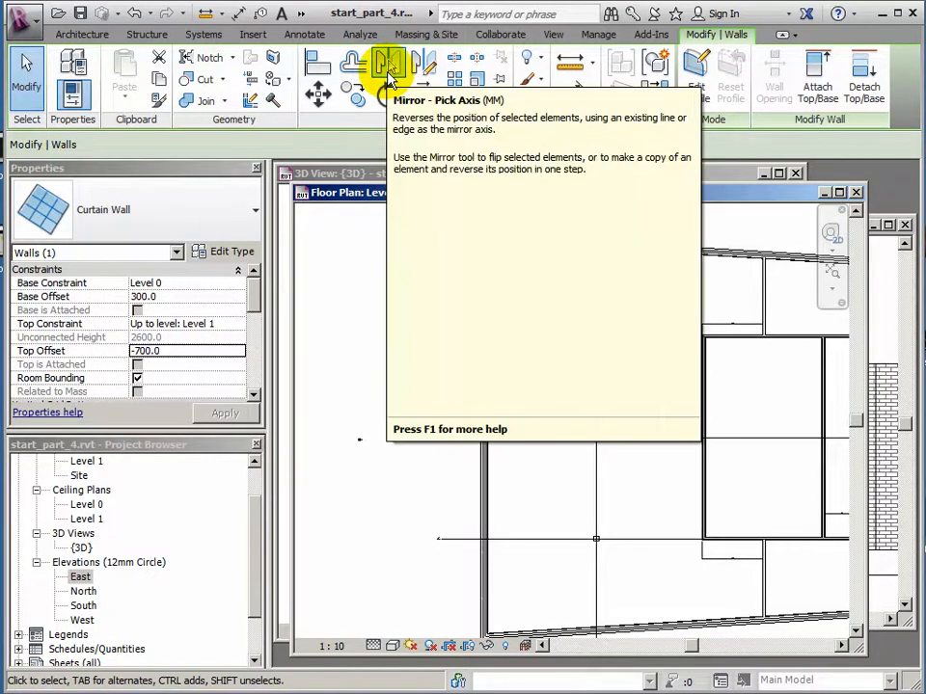
left_click(389, 74)
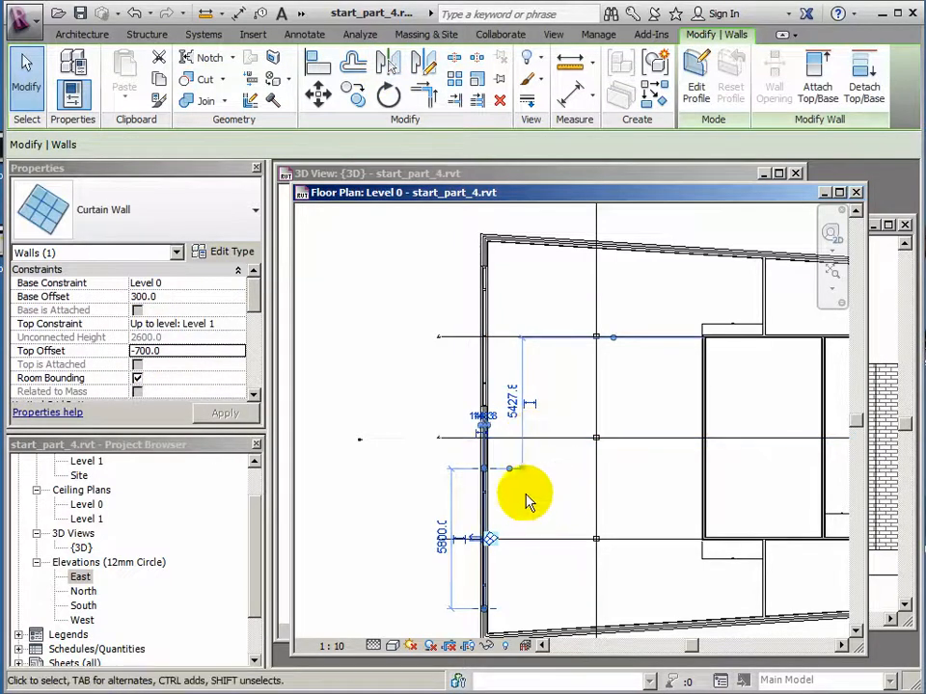
scroll(482, 579, "up", 5)
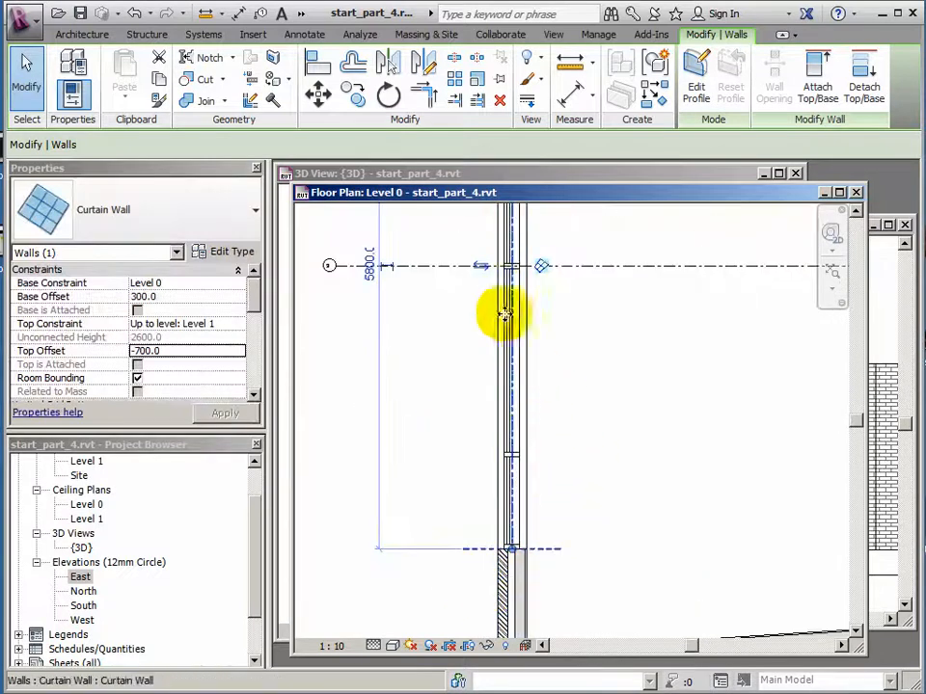
scroll(588, 386, "down", 3)
scroll(572, 430, "down", 5)
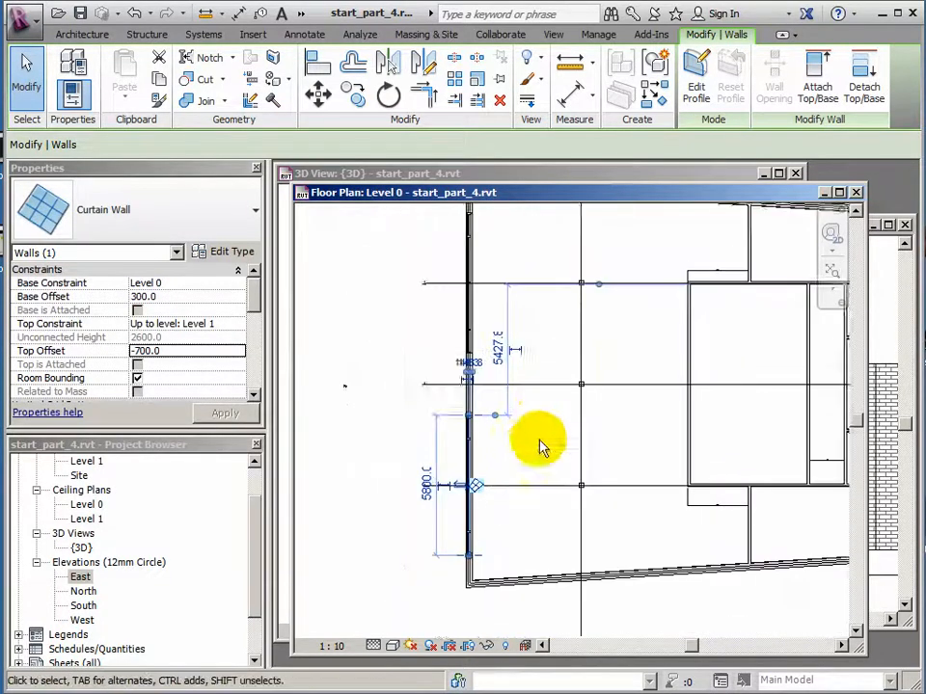
middle_click_drag(511, 442, 492, 434)
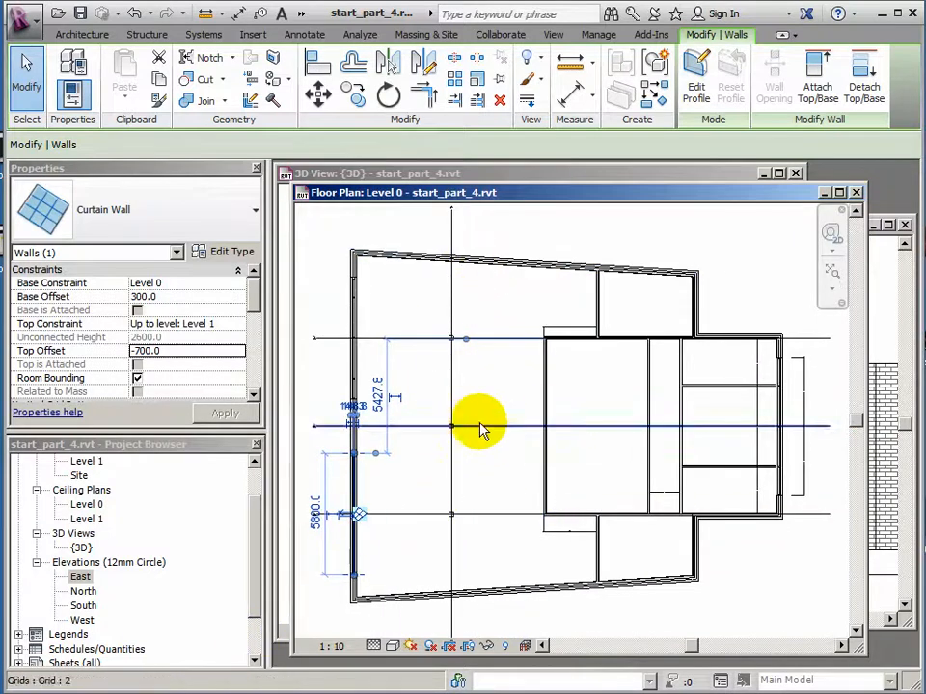
- Switch to the 3D view, examine the whole building from the north-east with its curtain walls in place, and clear the selection
left_click(883, 311)
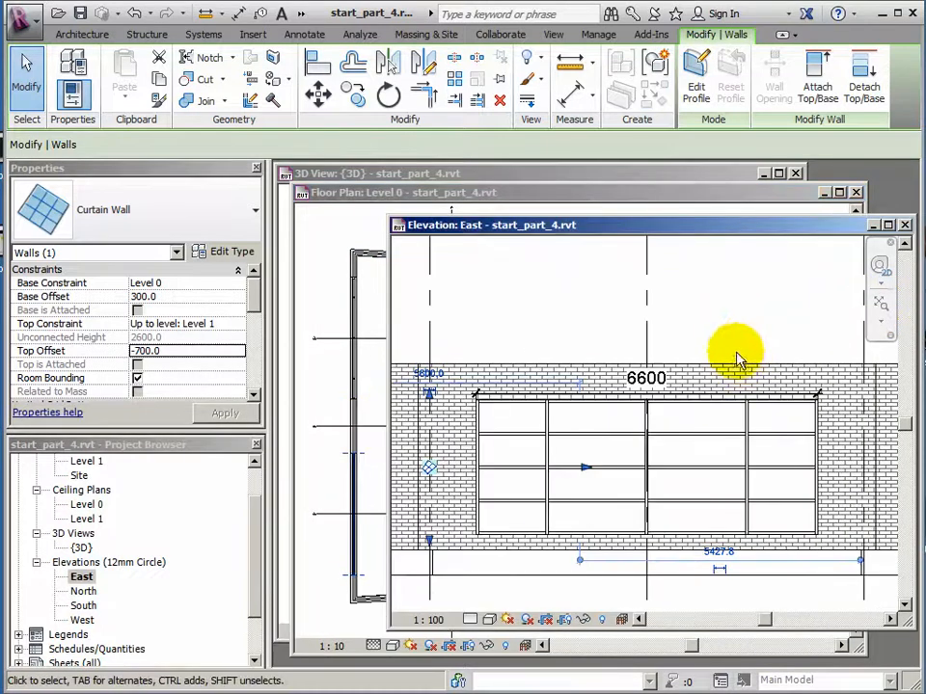
left_click(589, 176)
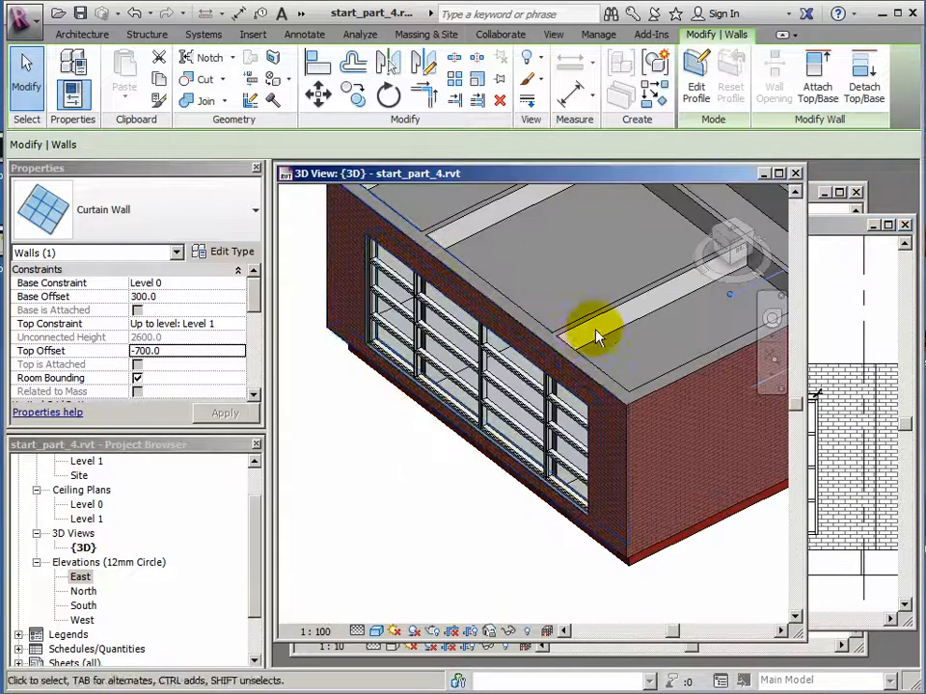
middle_click_drag(593, 331, 559, 367)
scroll(559, 359, "down", 4)
middle_click_drag(632, 353, 472, 479)
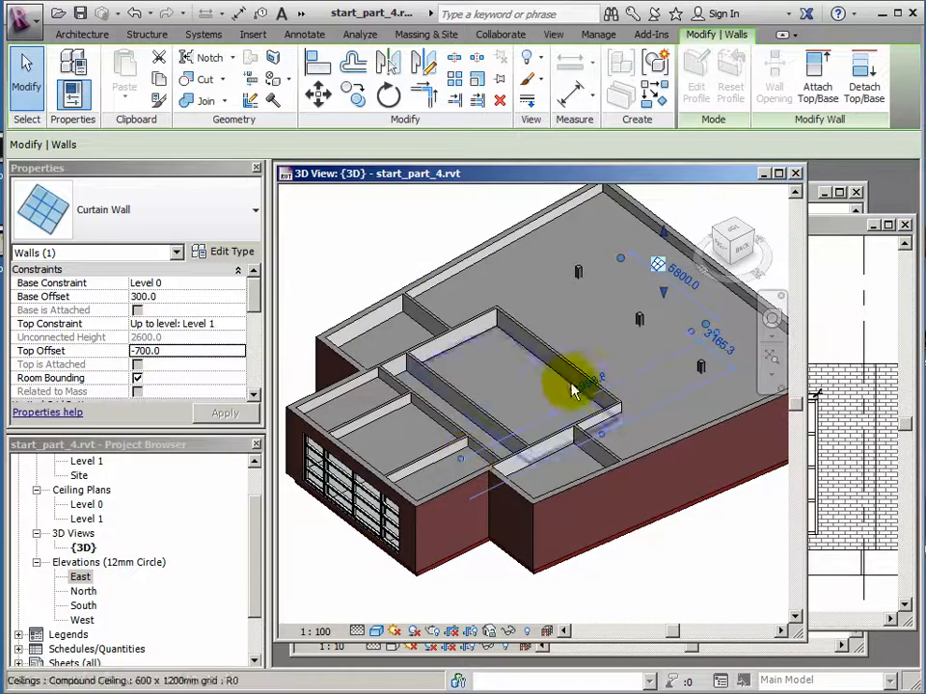
middle_click_drag(541, 368, 574, 361, "shift")
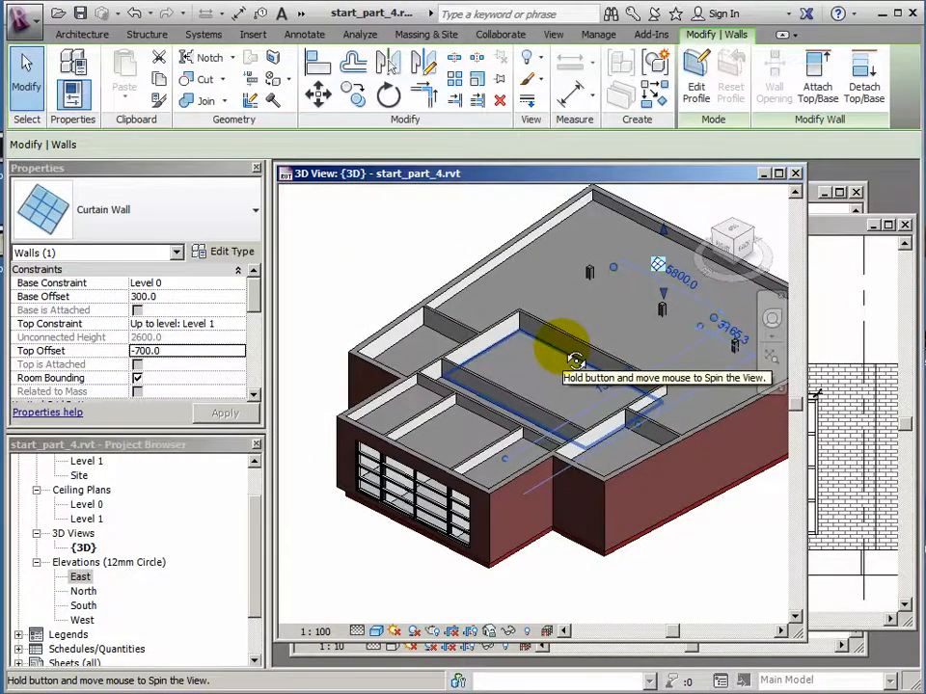
left_click(438, 242)
middle_click_drag(439, 242, 408, 270)
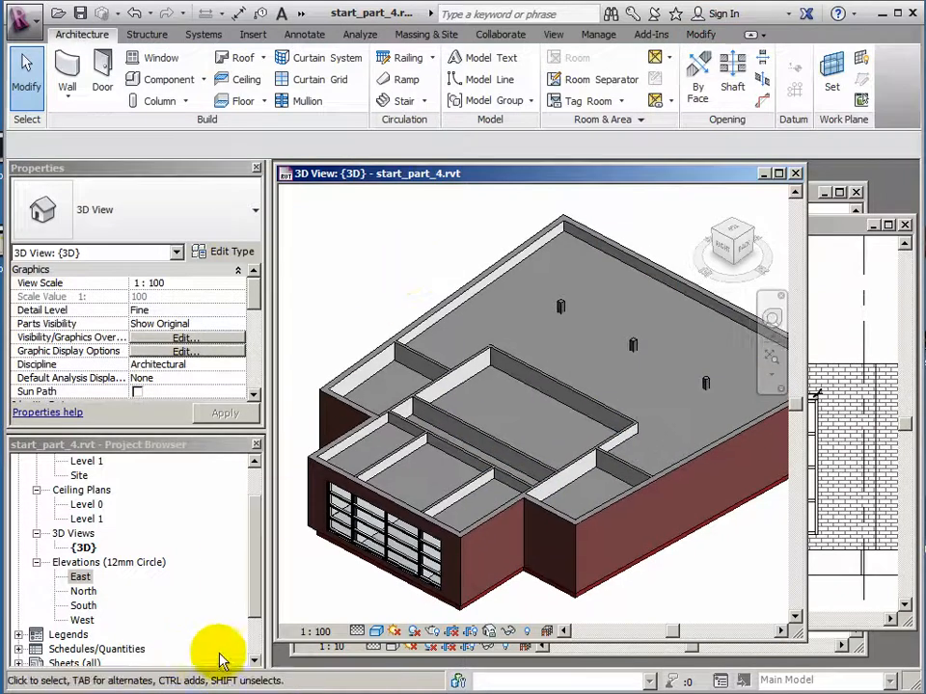